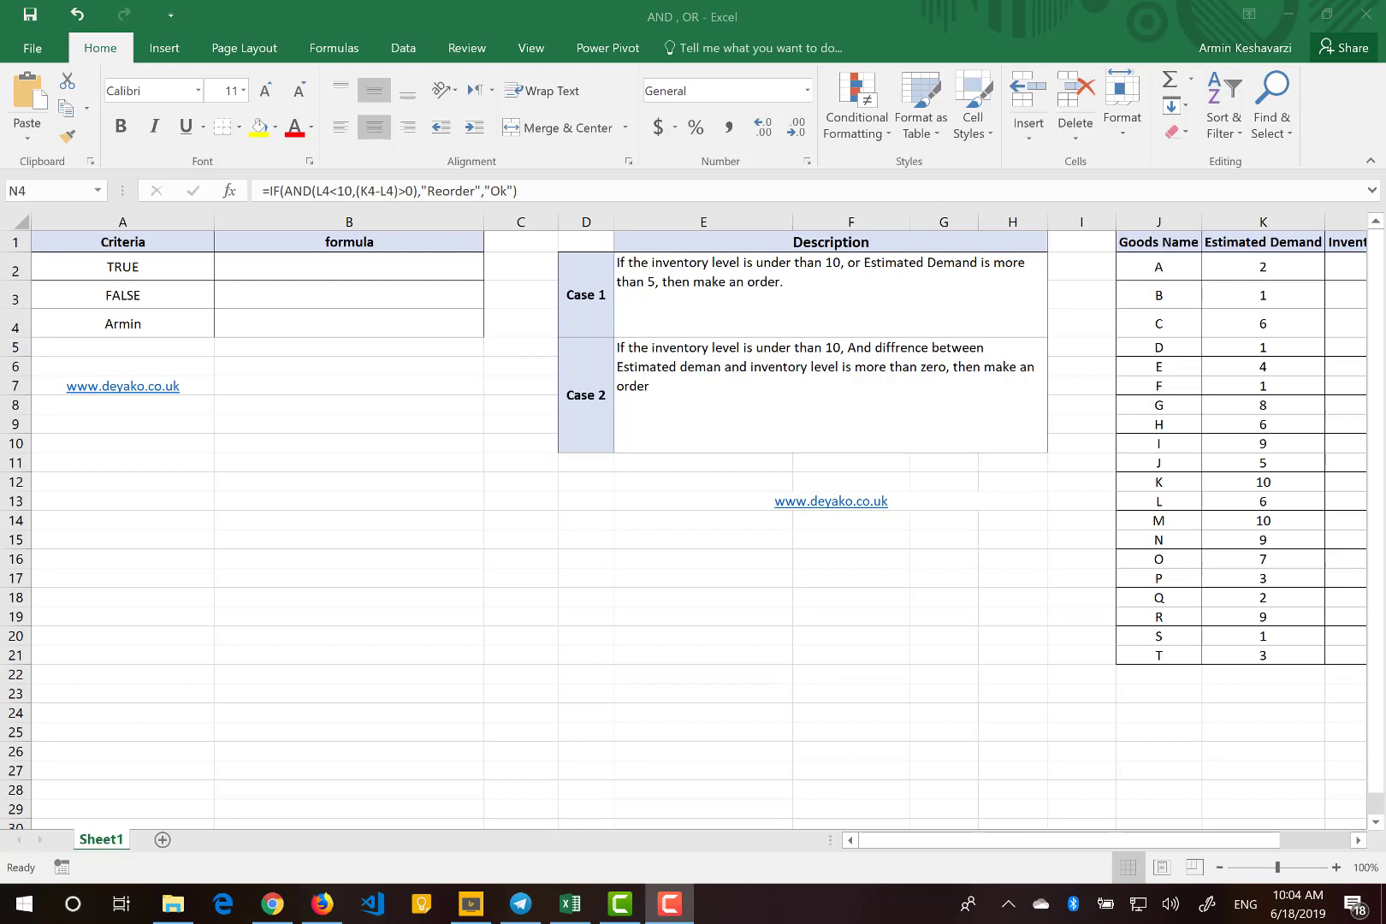
{"action": "left_click", "coordinate": [332, 276]}
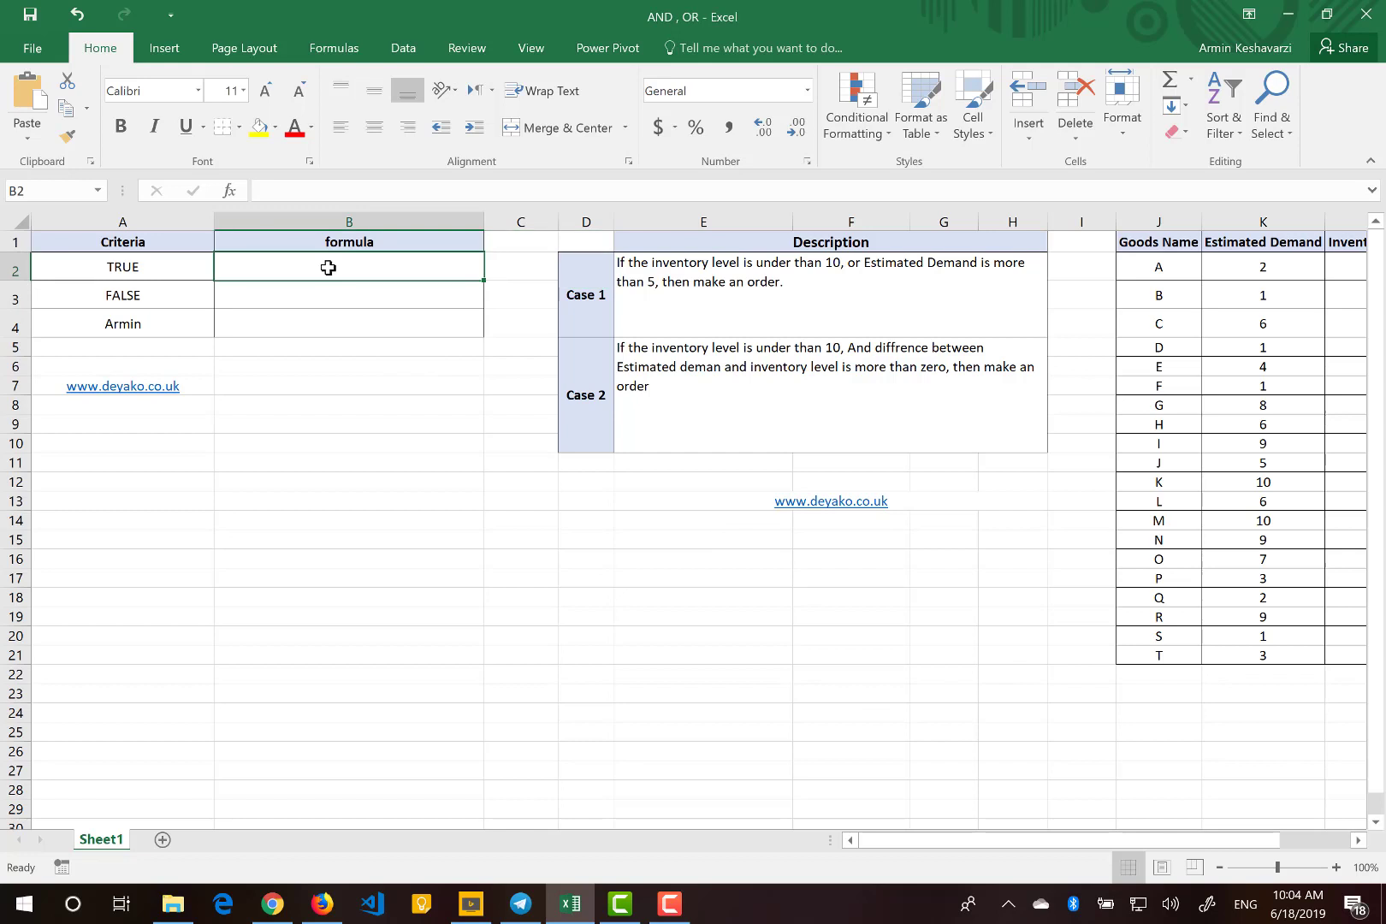
{"action": "left_click_drag", "start_coordinate": [156, 266], "coordinate": [143, 331]}
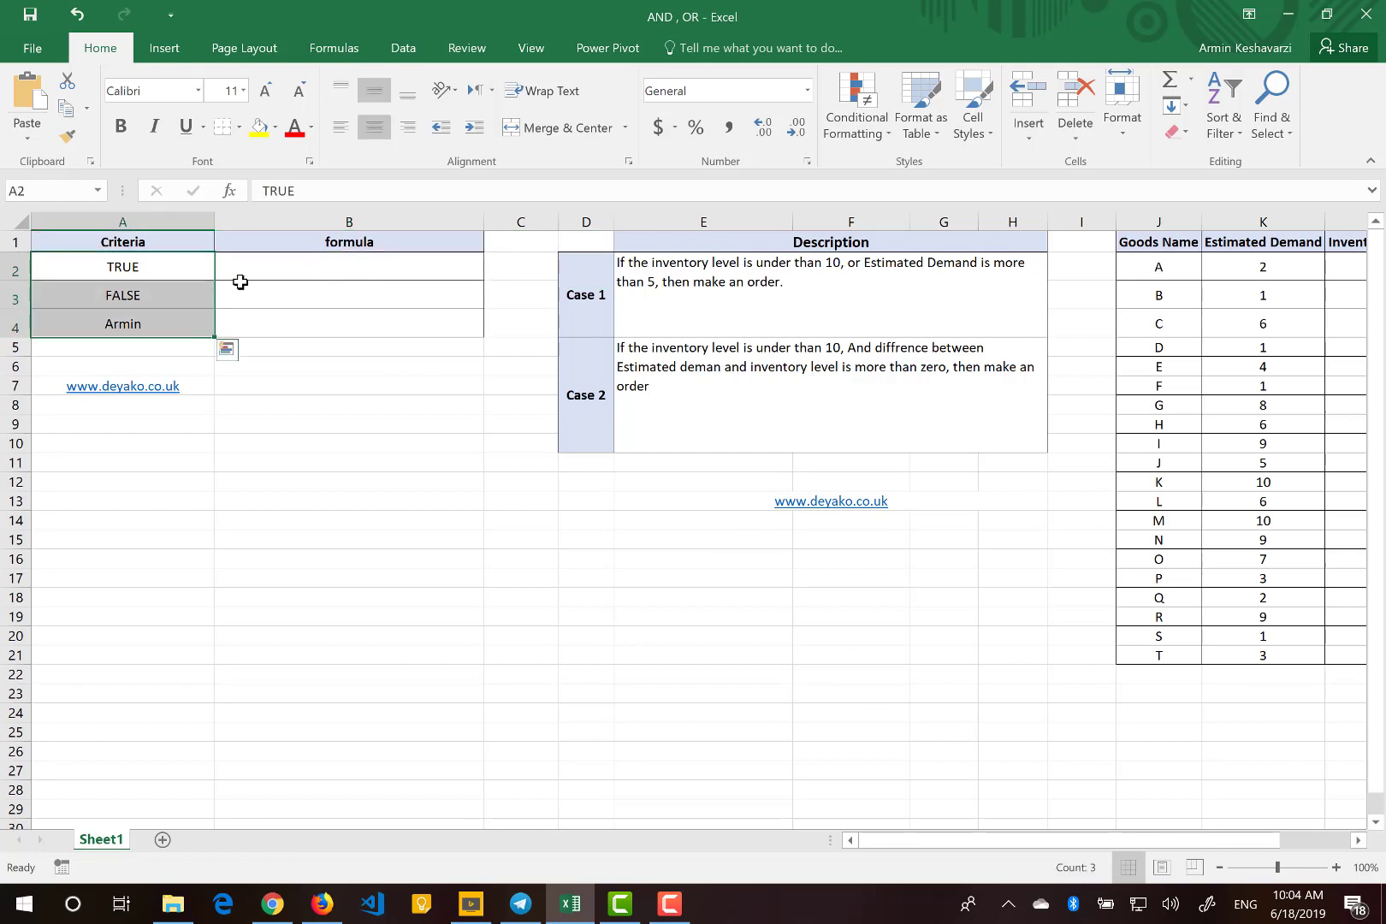
{"action": "left_click_drag", "start_coordinate": [160, 264], "coordinate": [161, 294]}
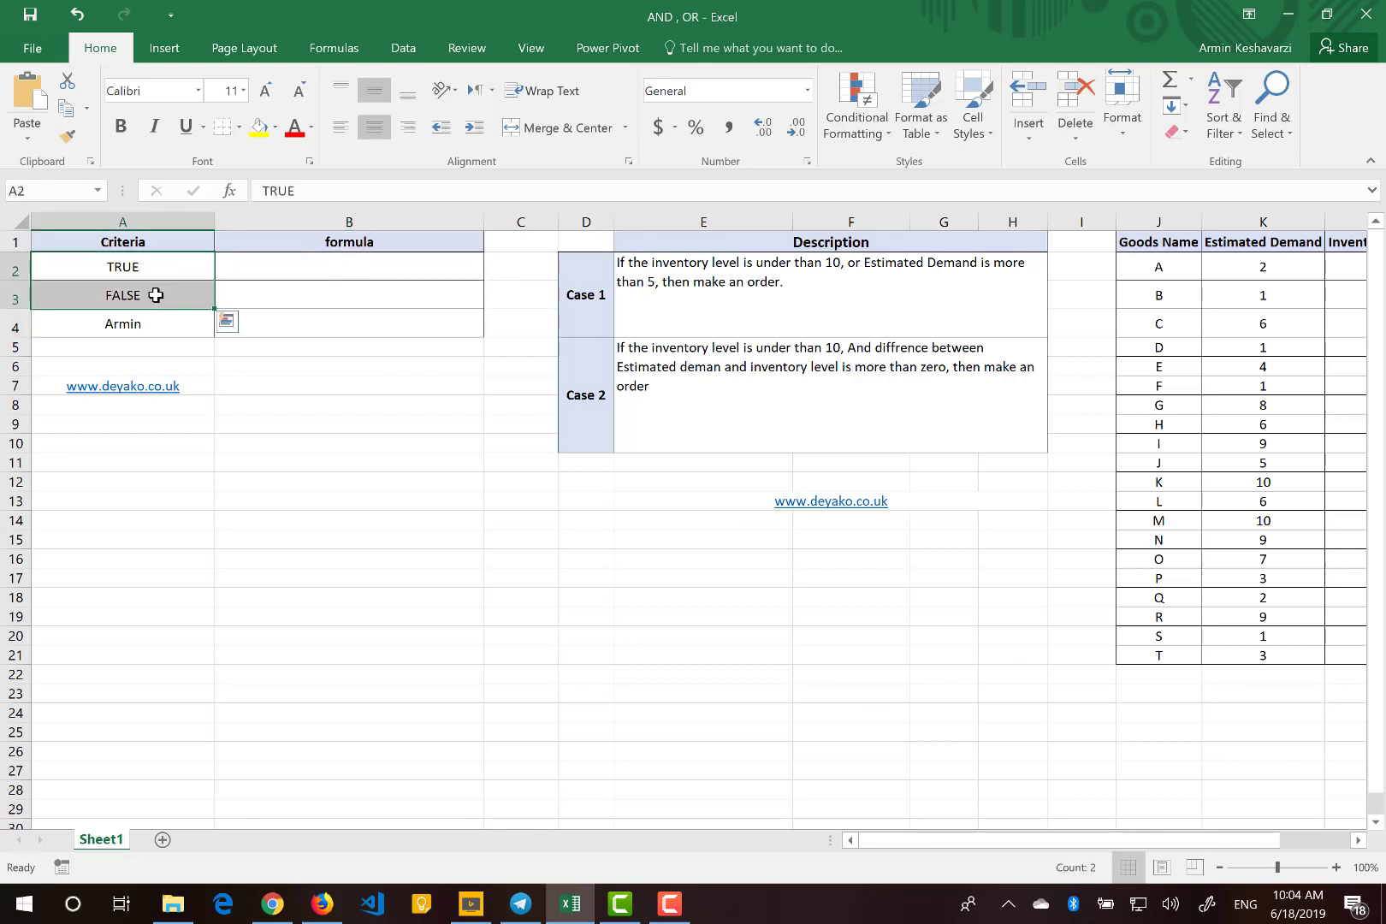
Enter the formula =AND(A2,A3) in cell B2 to test the first two criteria together
{"action": "left_click", "coordinate": [257, 271]}
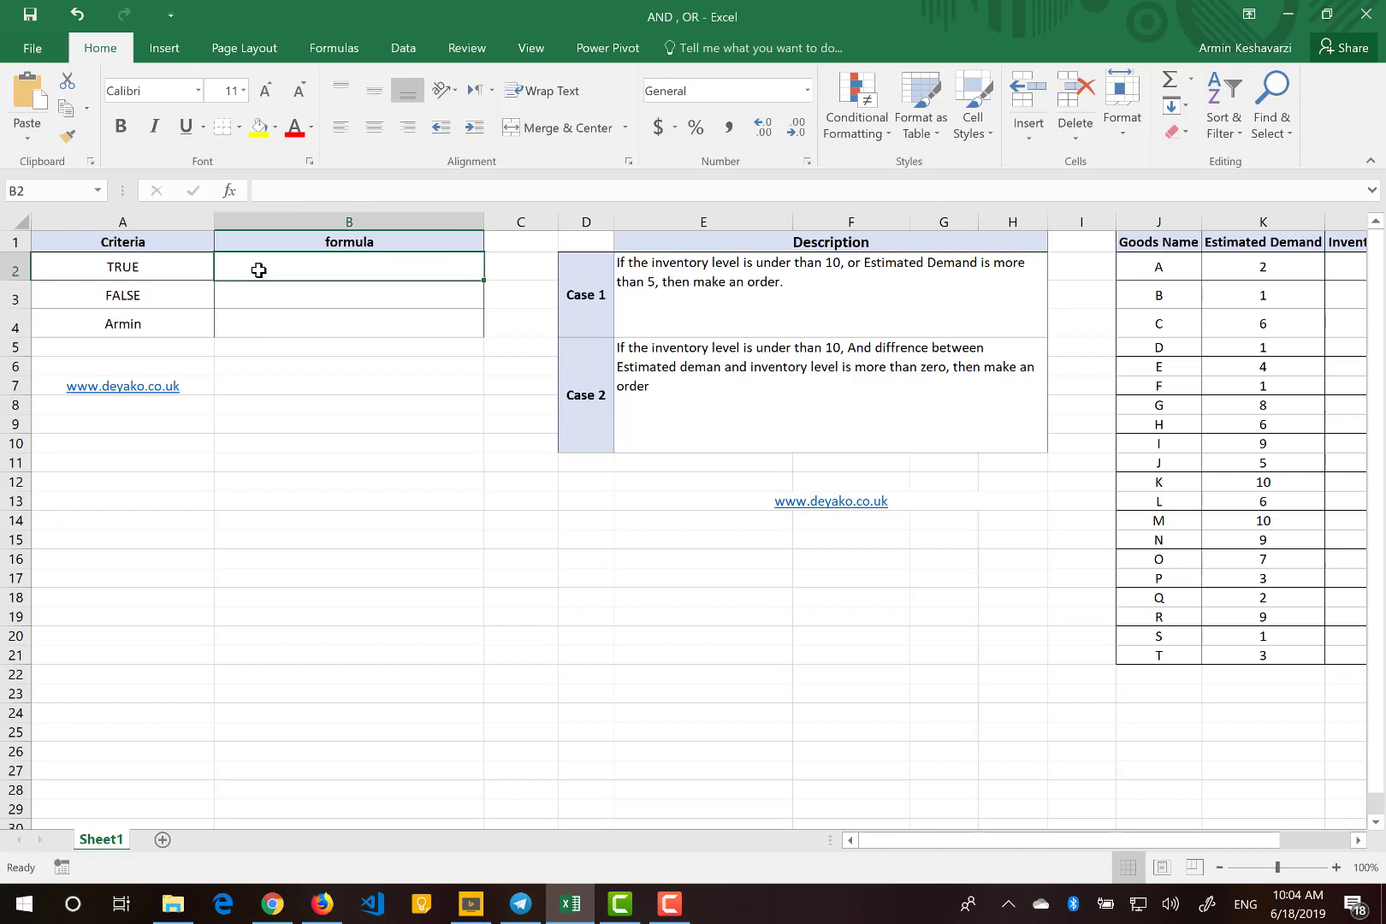
{"action": "type", "text": "=And"}
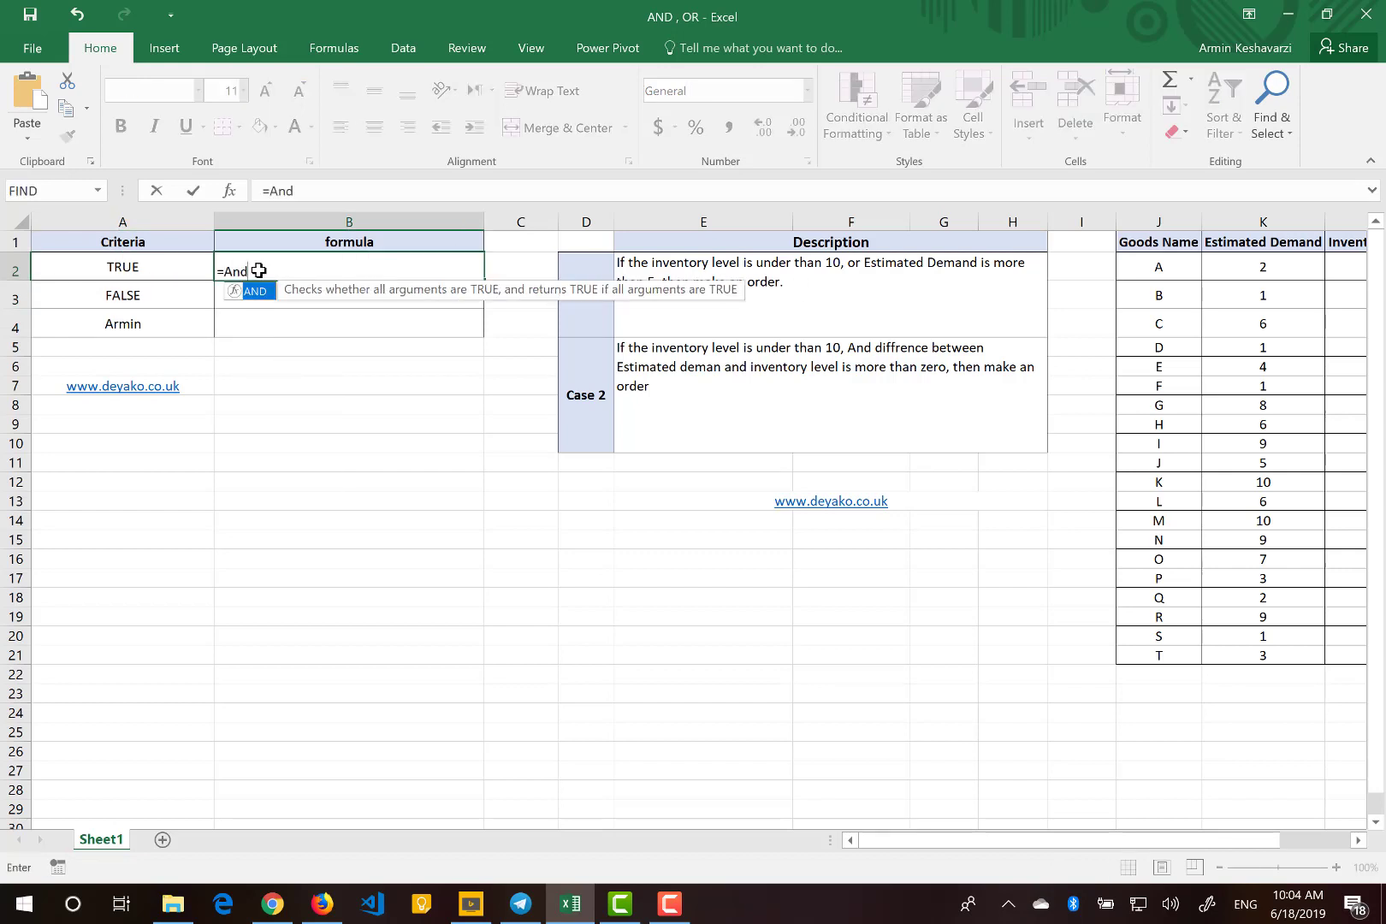
{"action": "type", "text": "("}
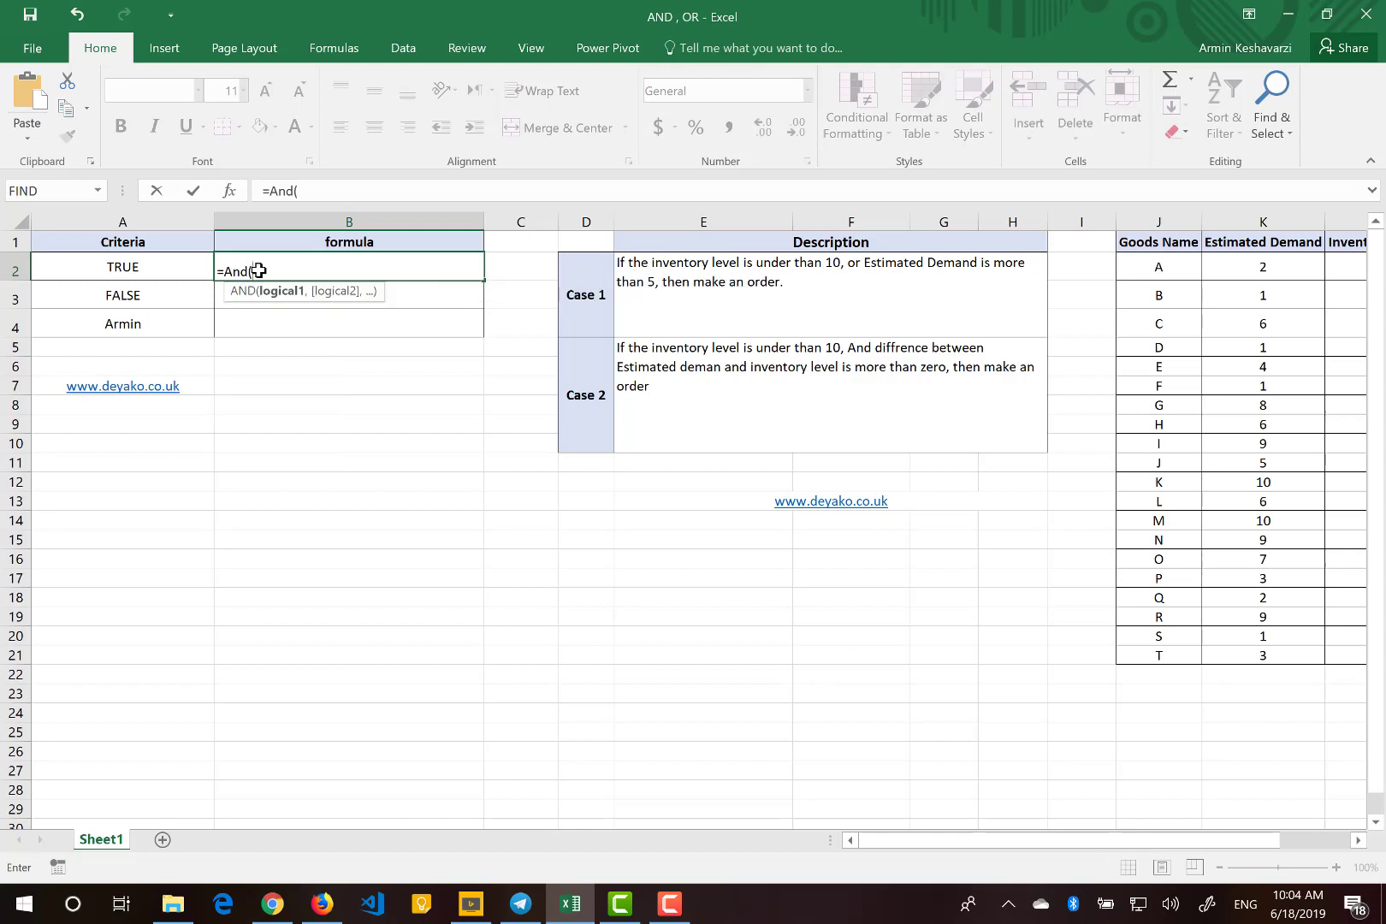
{"action": "left_click", "coordinate": [148, 267]}
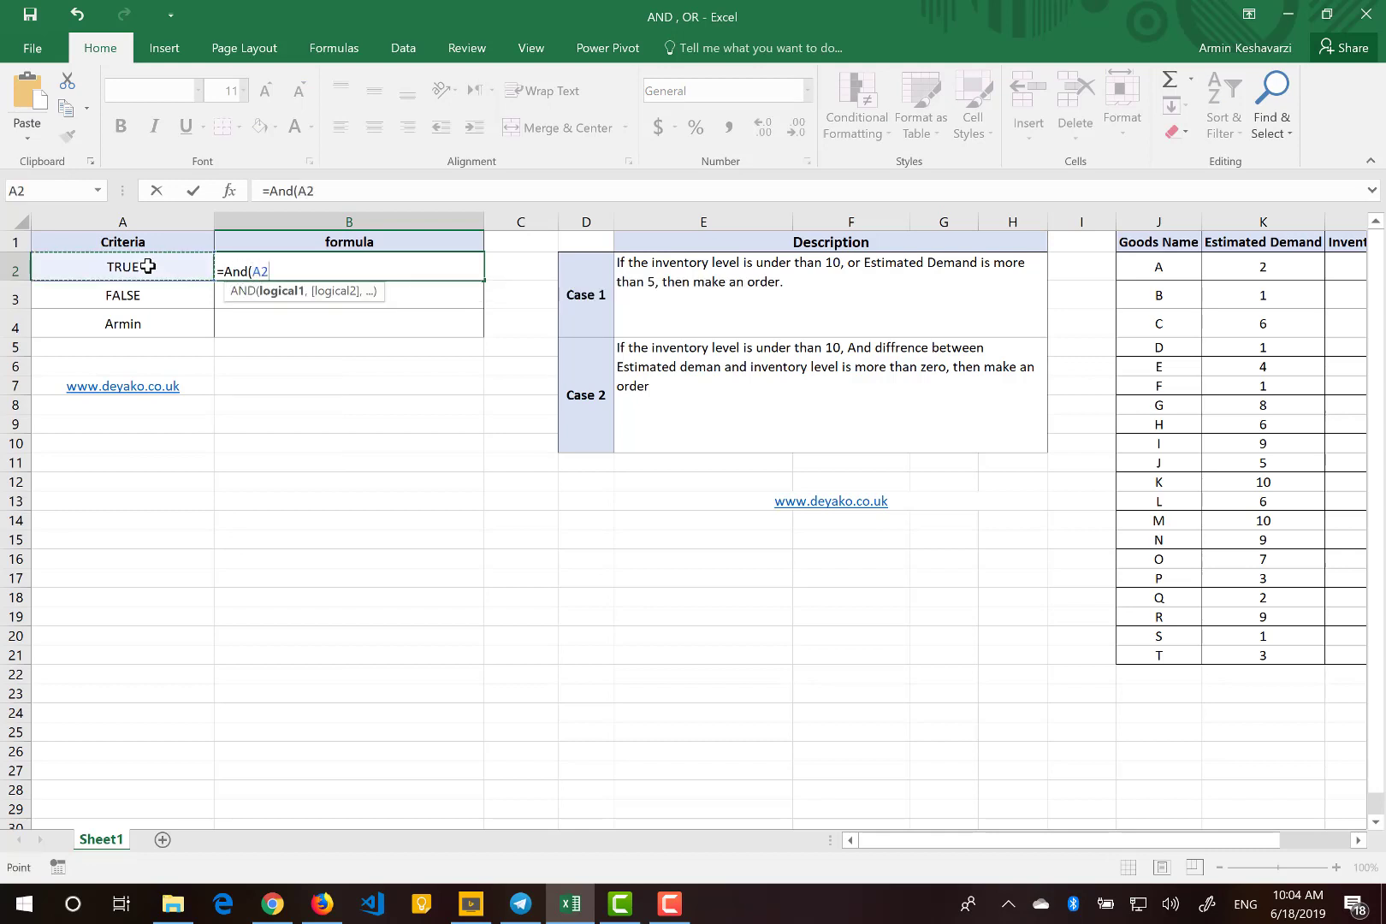
{"action": "left_click", "coordinate": [330, 192]}
{"action": "type", "text": ","}
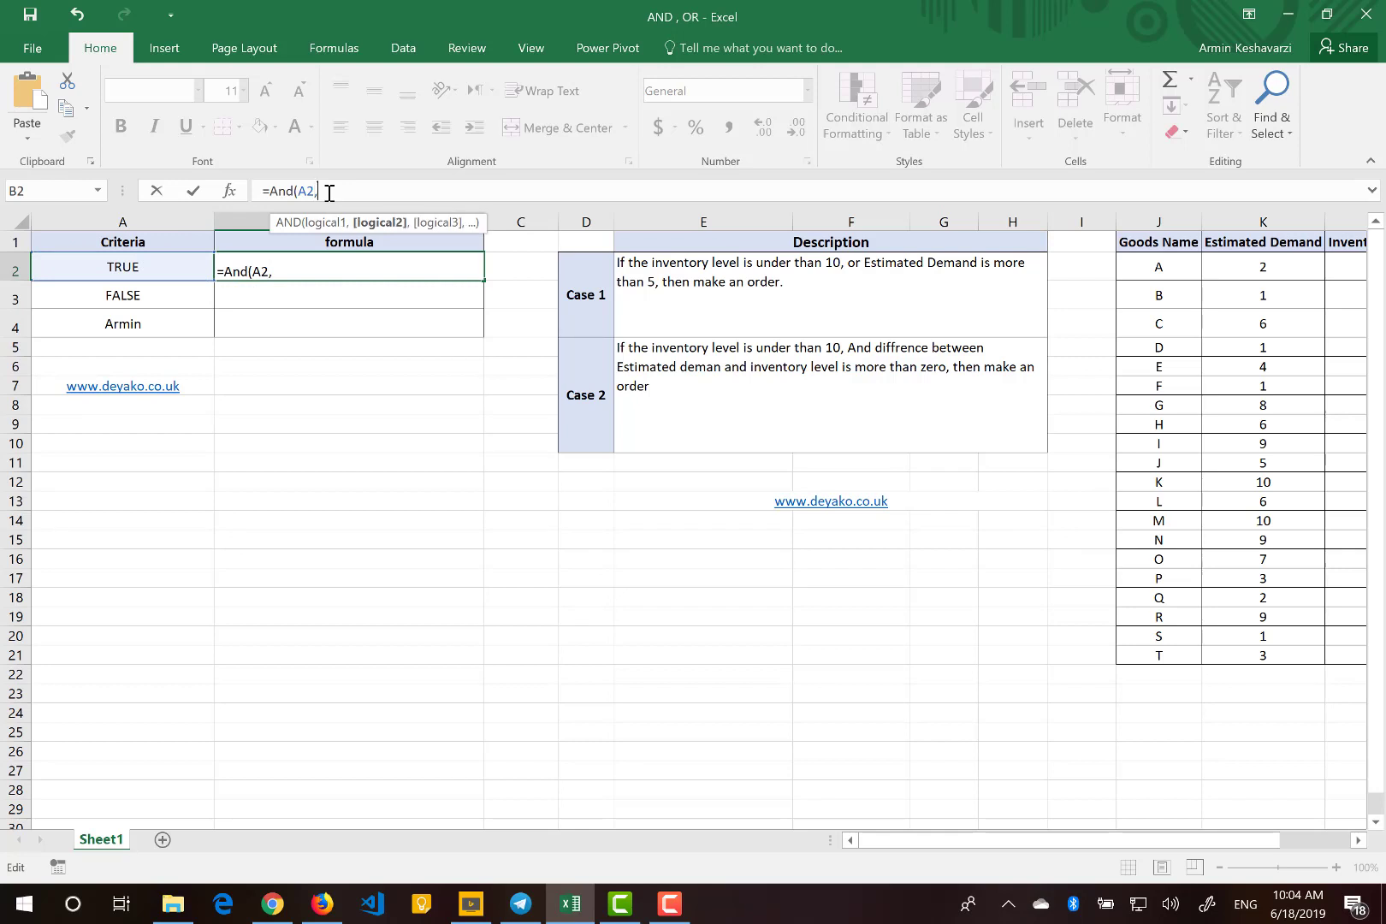
{"action": "left_click", "coordinate": [133, 294]}
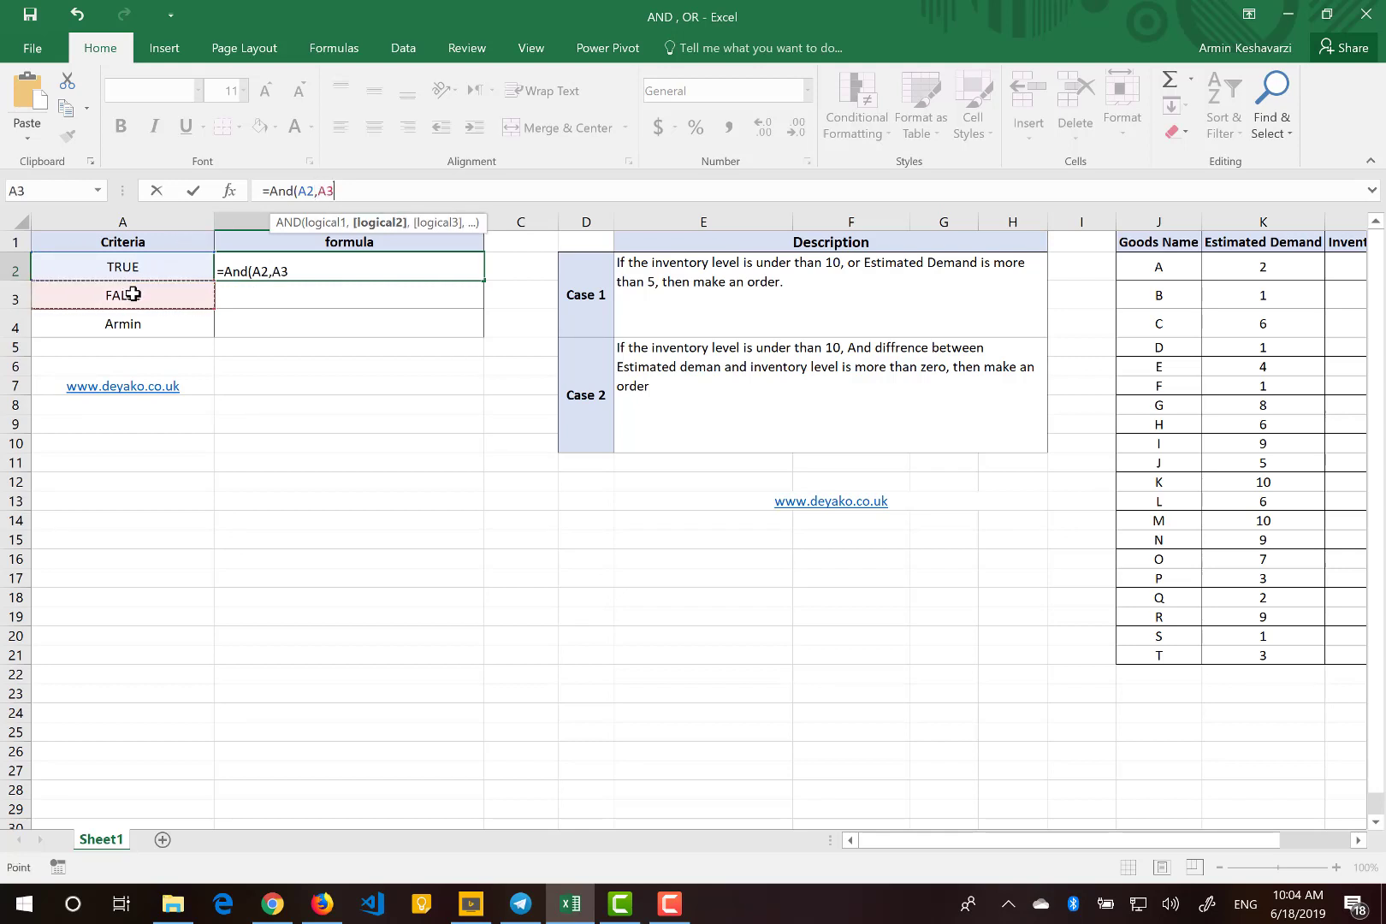
{"action": "type", "text": ")"}
{"action": "key", "text": "Return"}
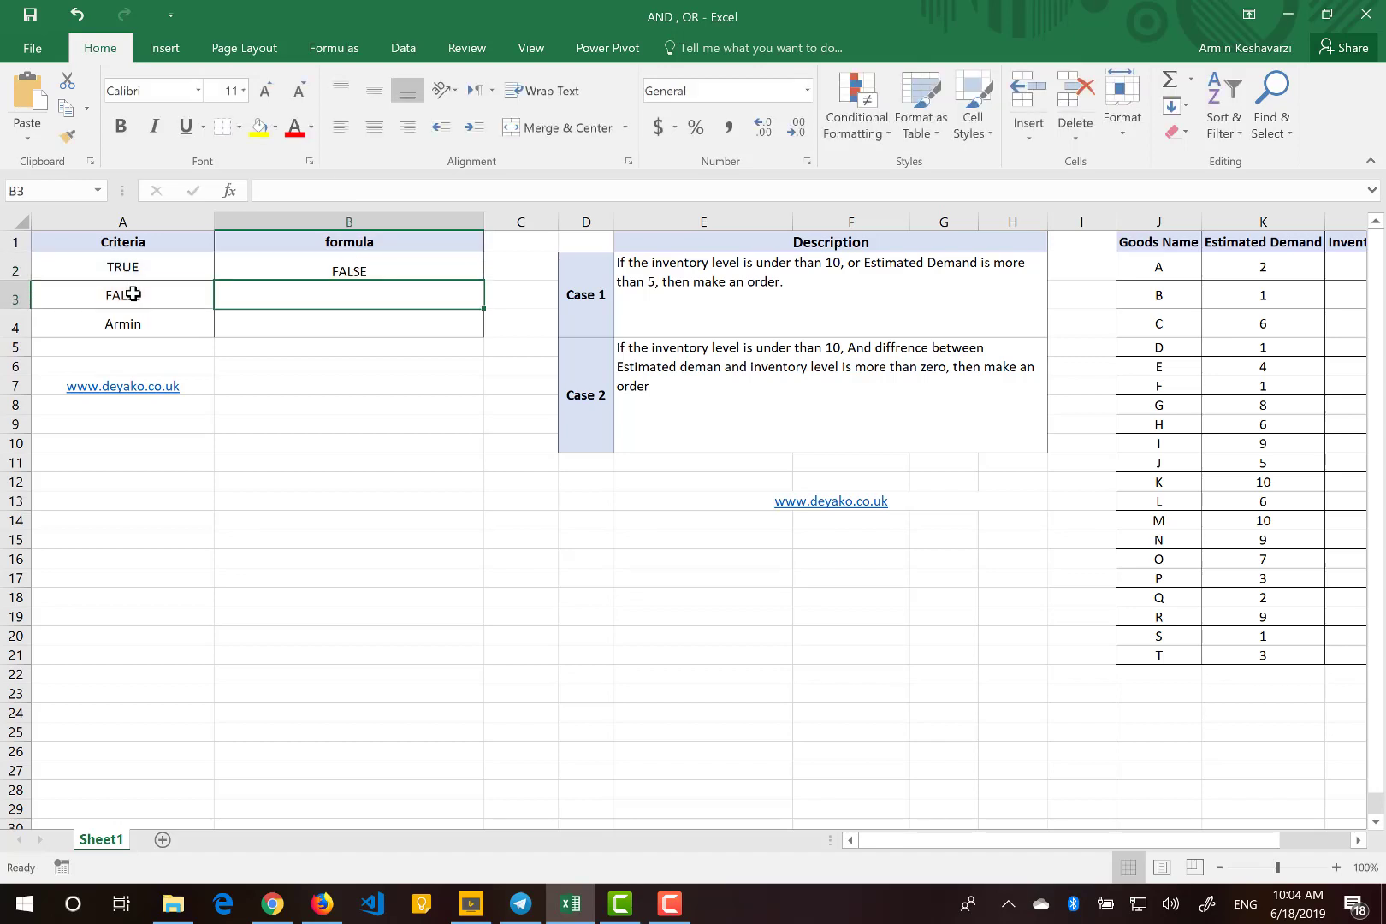
Change the criterion in A3 to TRUE and check the AND formula's result in B2
{"action": "left_click", "coordinate": [170, 288]}
{"action": "type", "text": "True"}
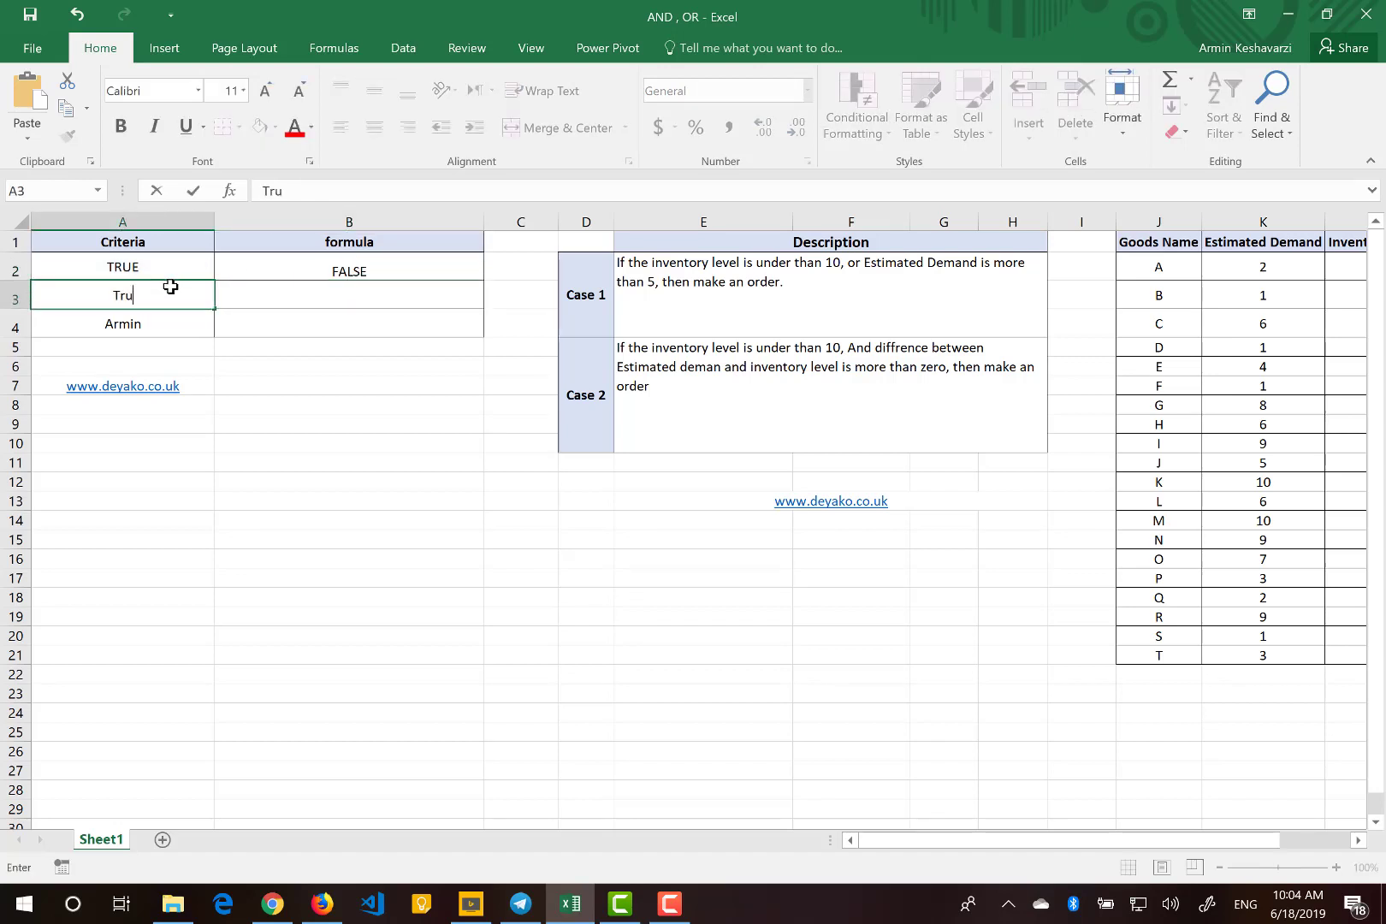
{"action": "key", "text": "Return"}
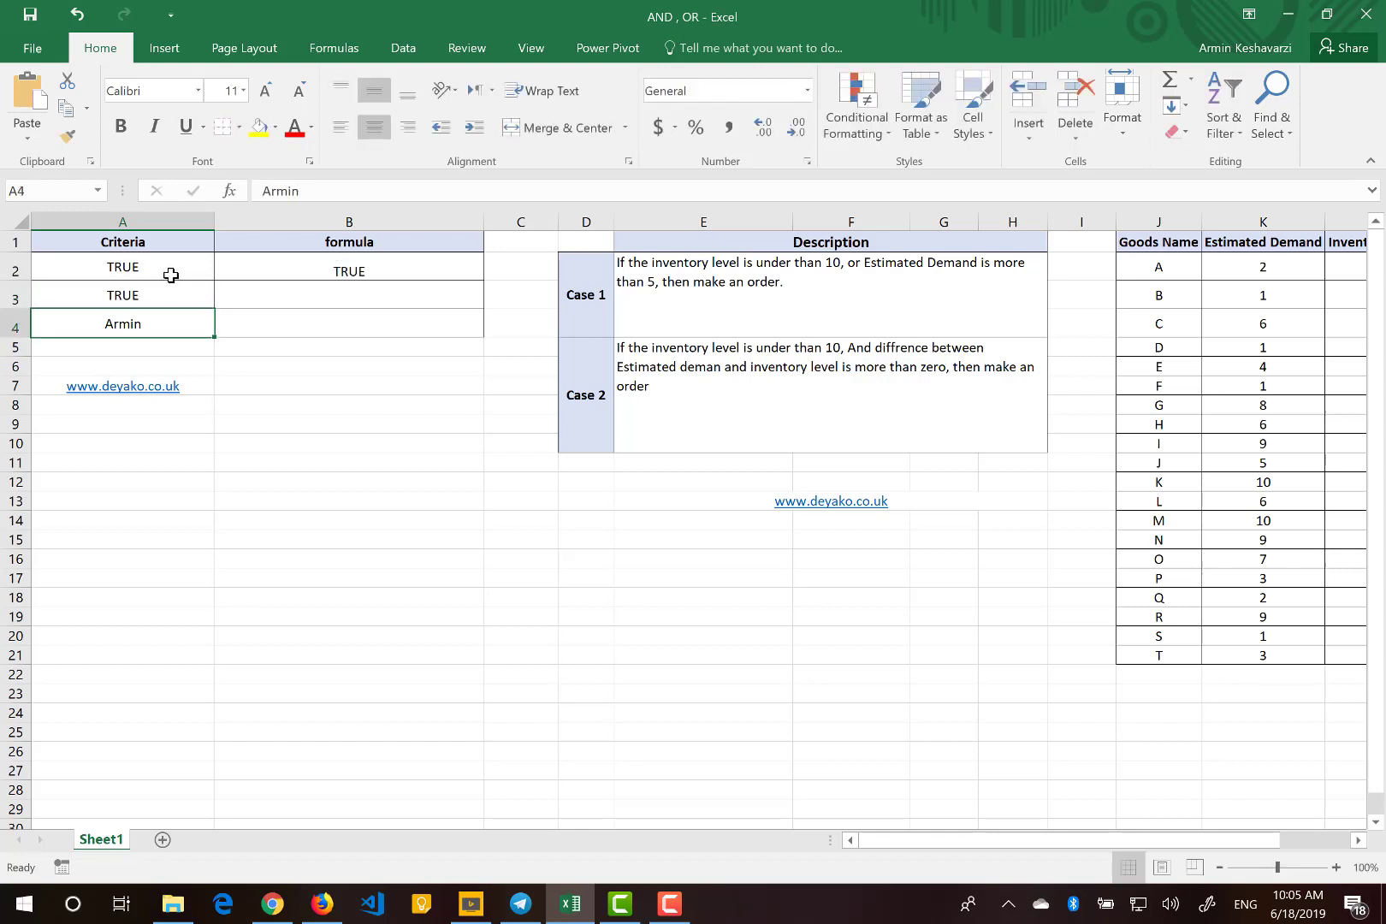
{"action": "left_click_drag", "start_coordinate": [172, 275], "coordinate": [164, 296]}
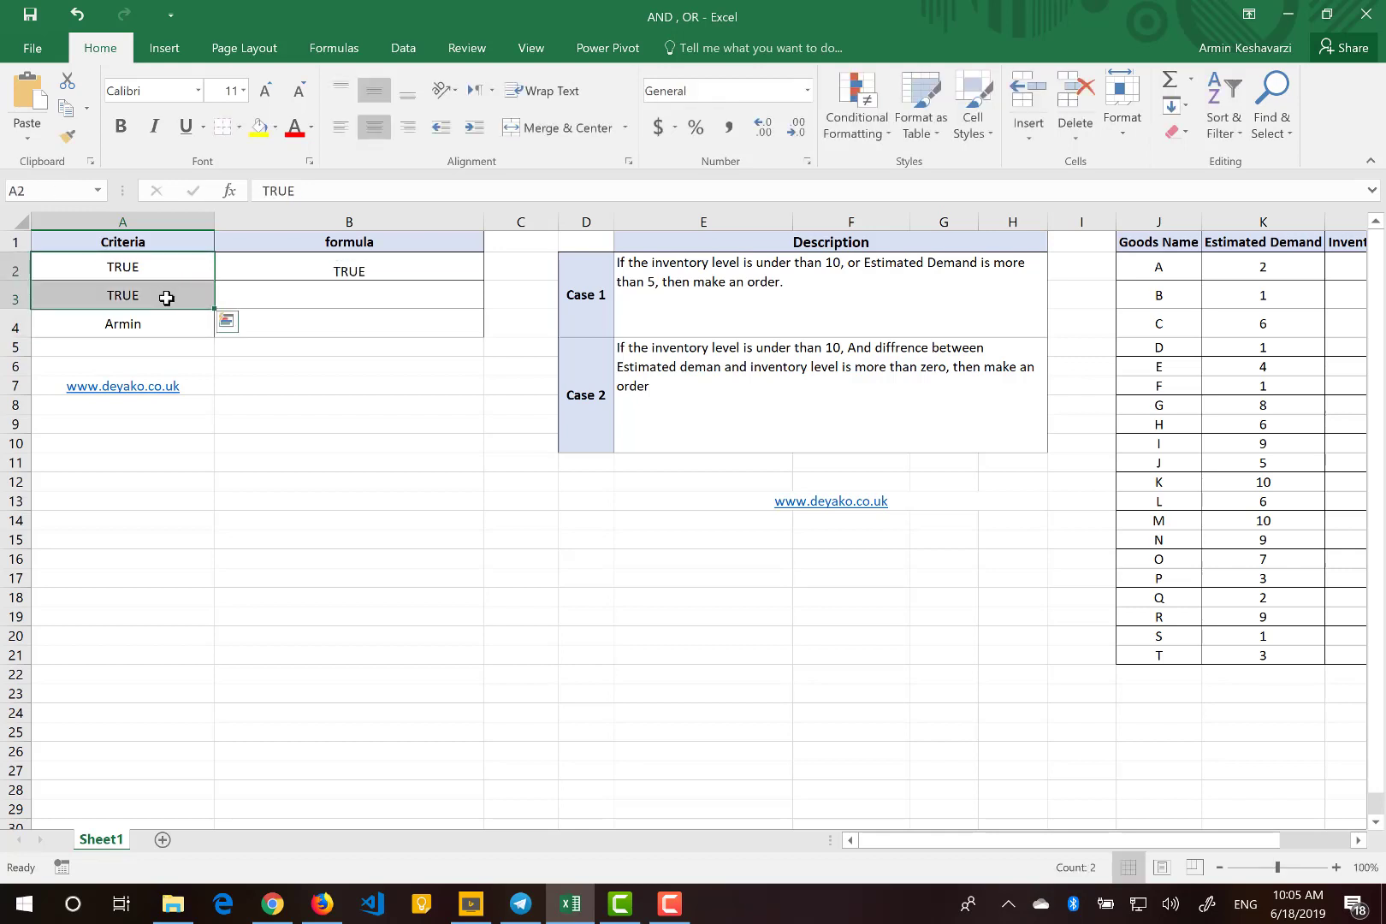
{"action": "left_click", "coordinate": [296, 275]}
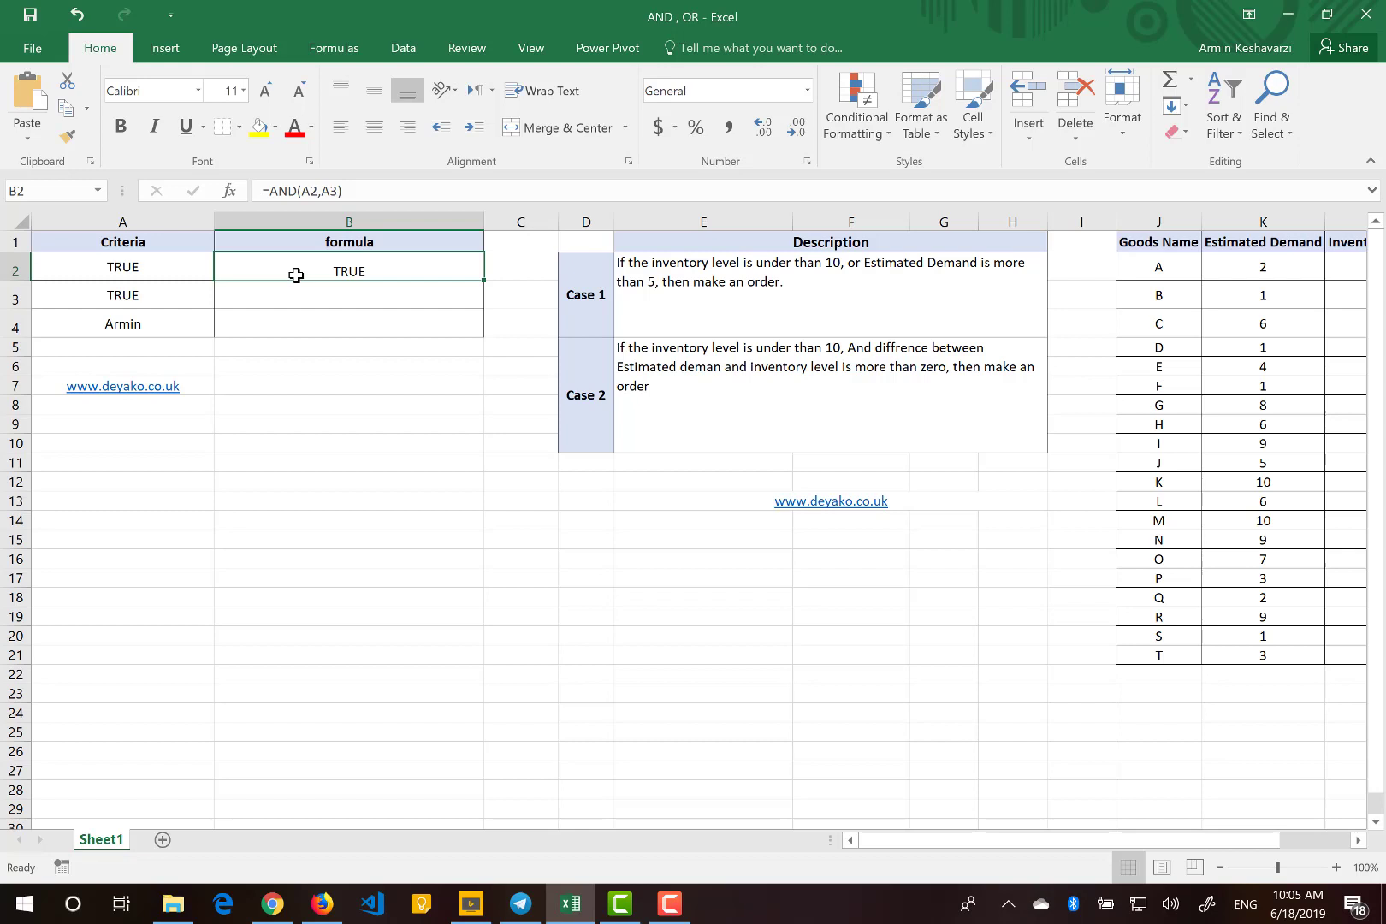
Change the criterion in A2 to FALSE and recheck the AND formula in B2
{"action": "left_click", "coordinate": [187, 269]}
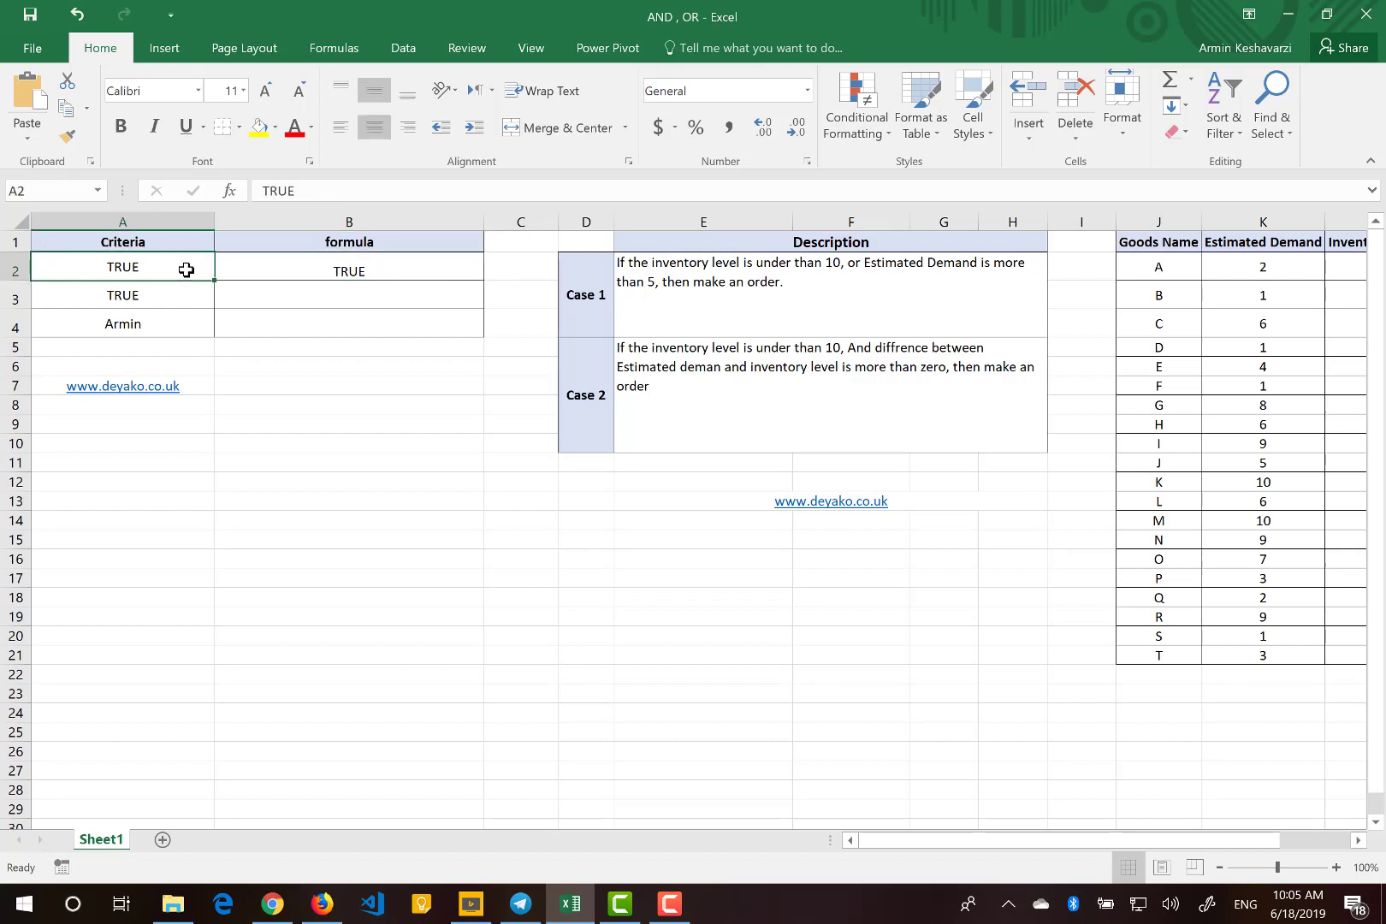
{"action": "type", "text": "False"}
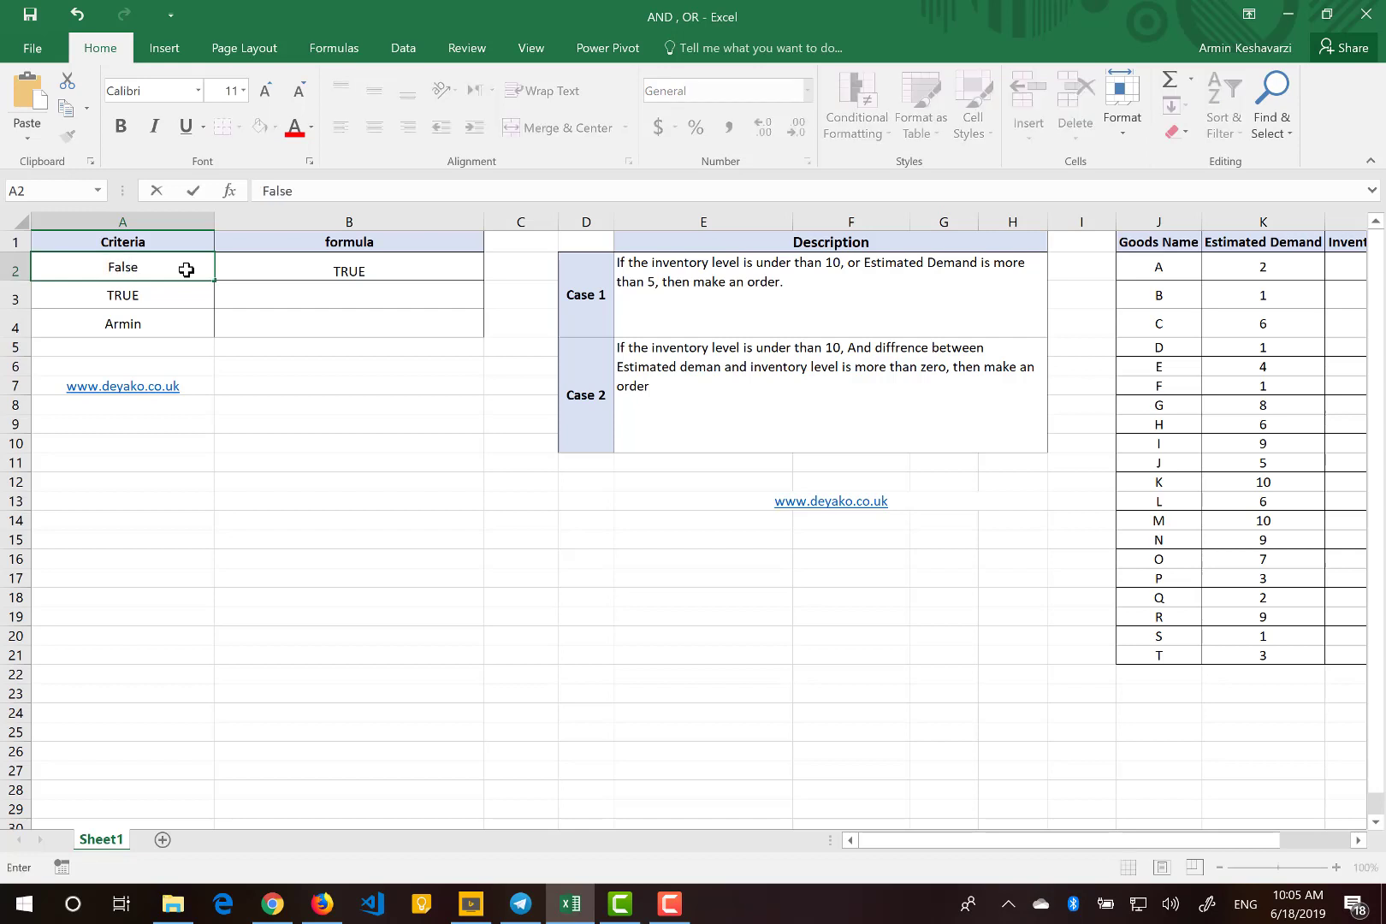
{"action": "key", "text": "Return"}
{"action": "left_click", "coordinate": [327, 274]}
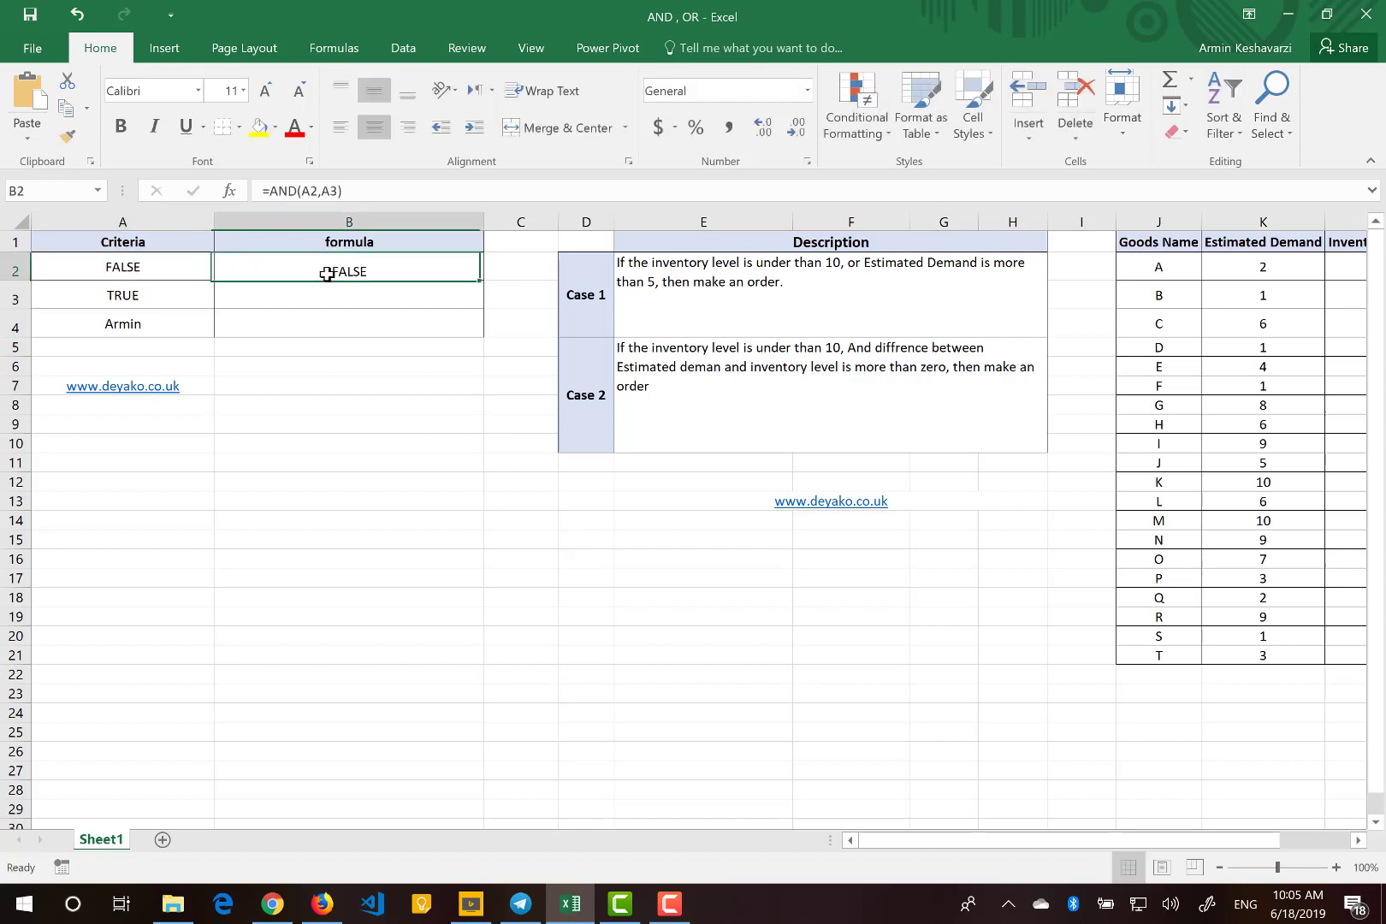
Set the criterion in A3 to FALSE as well and inspect the AND result in B2
{"action": "left_click", "coordinate": [161, 295]}
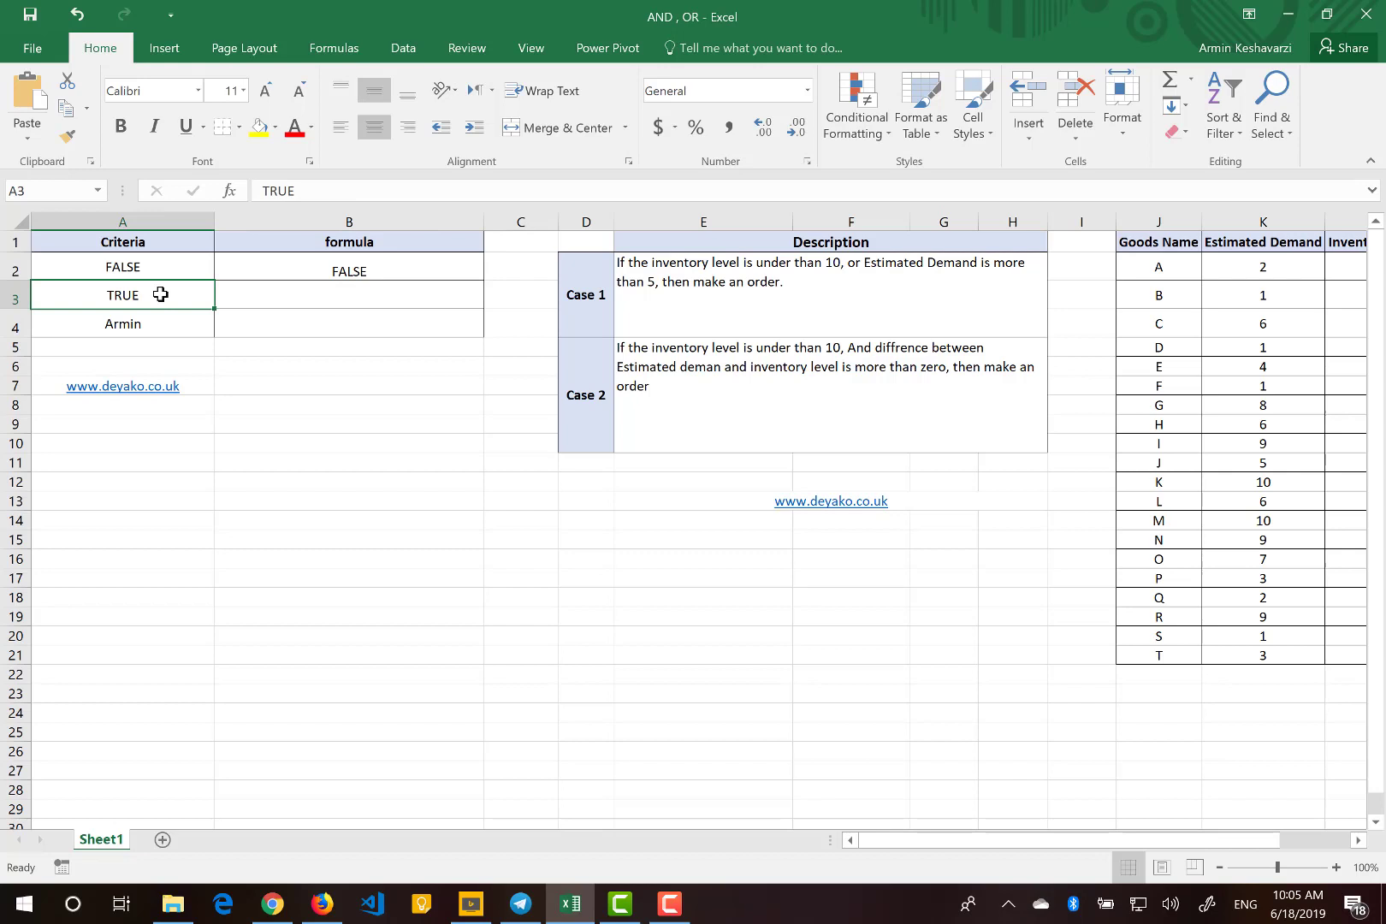
{"action": "type", "text": "False"}
{"action": "key", "text": "Return"}
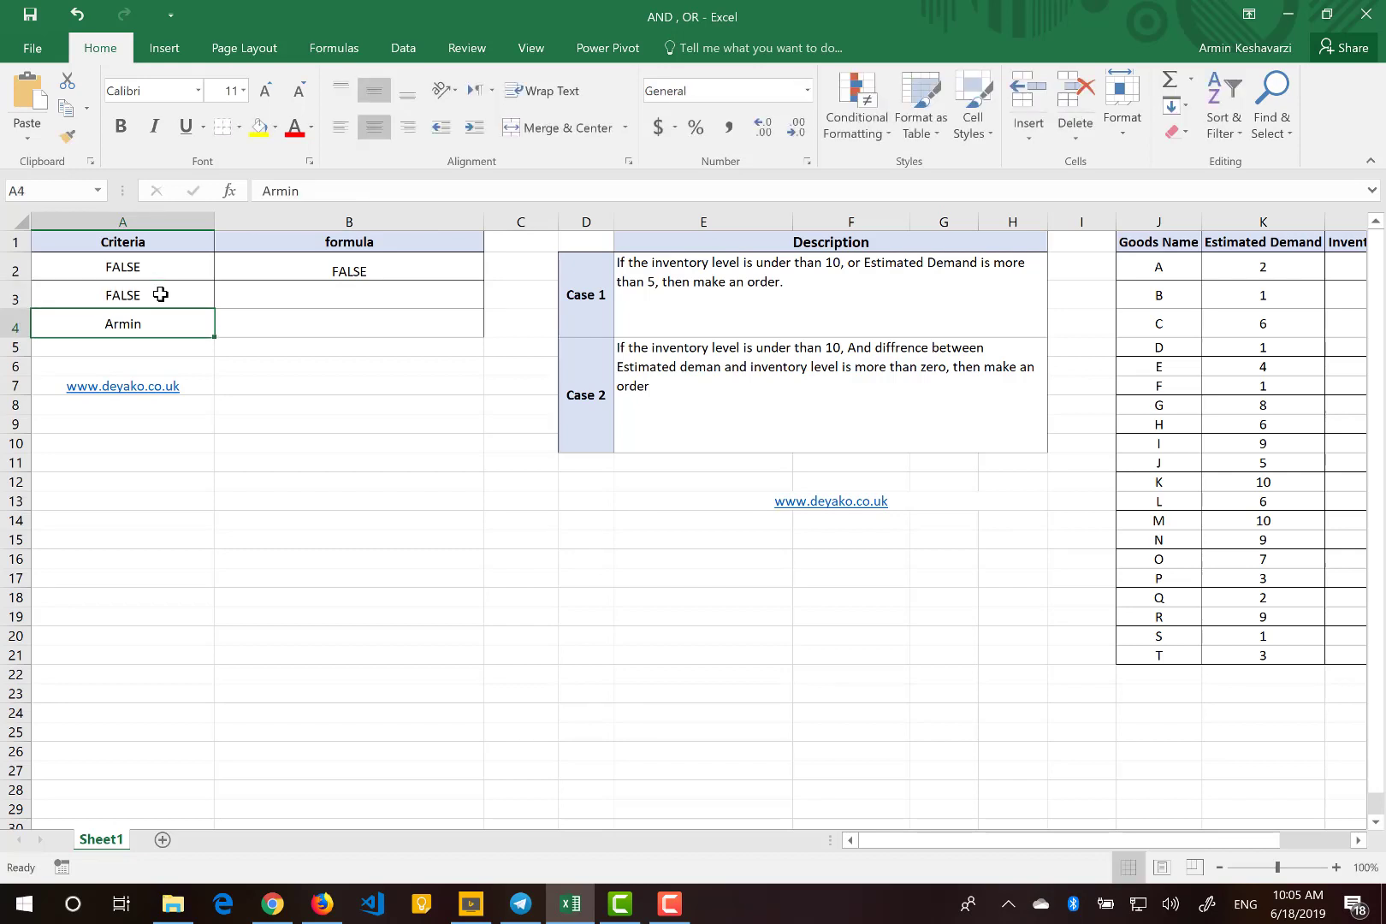
{"action": "left_click", "coordinate": [350, 276]}
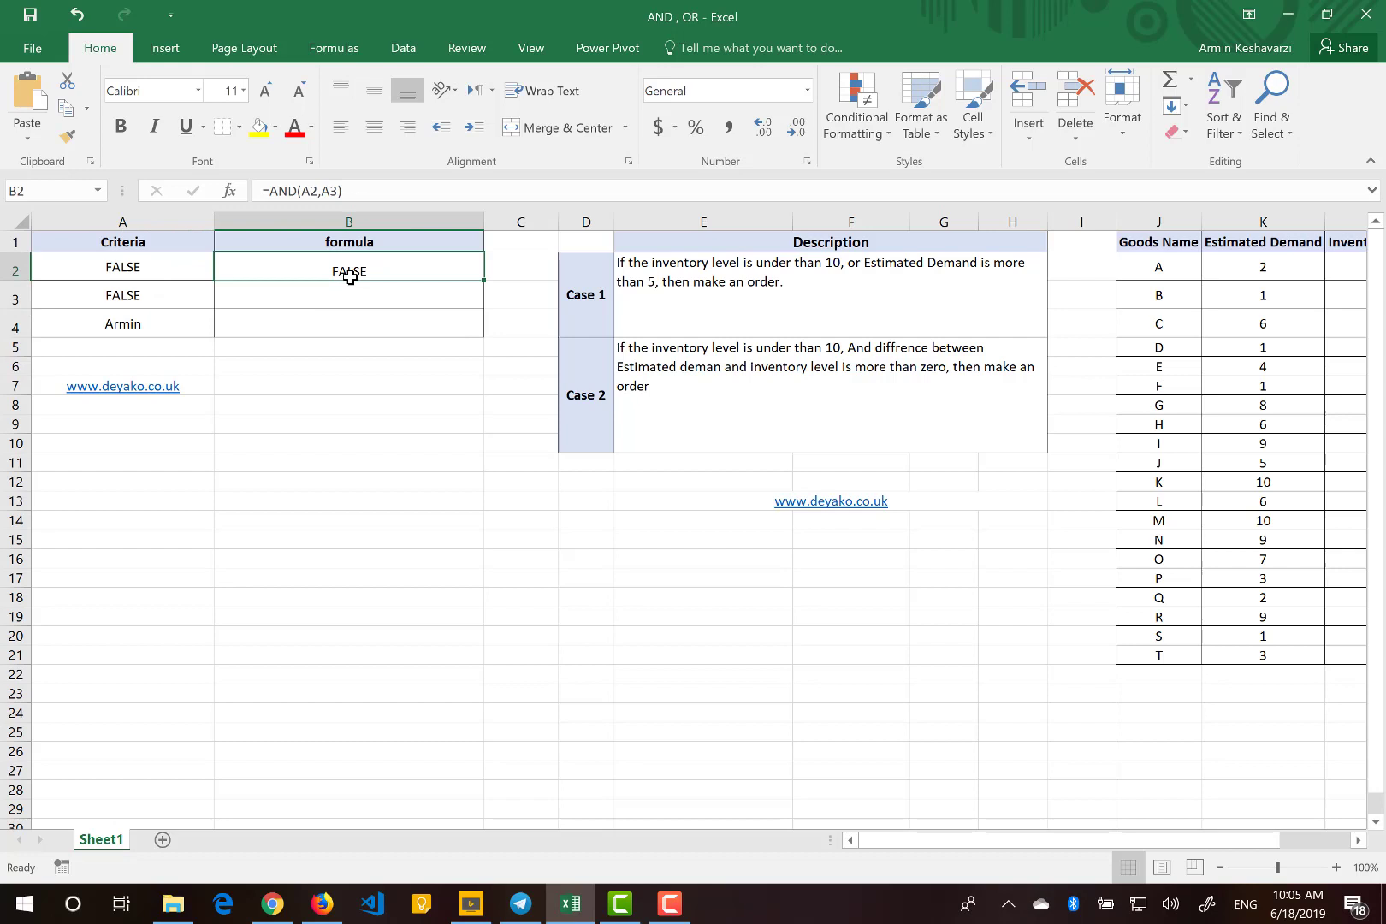
Set both criteria in A2 and A3 to TRUE and check the AND result in B2
{"action": "left_click", "coordinate": [127, 263]}
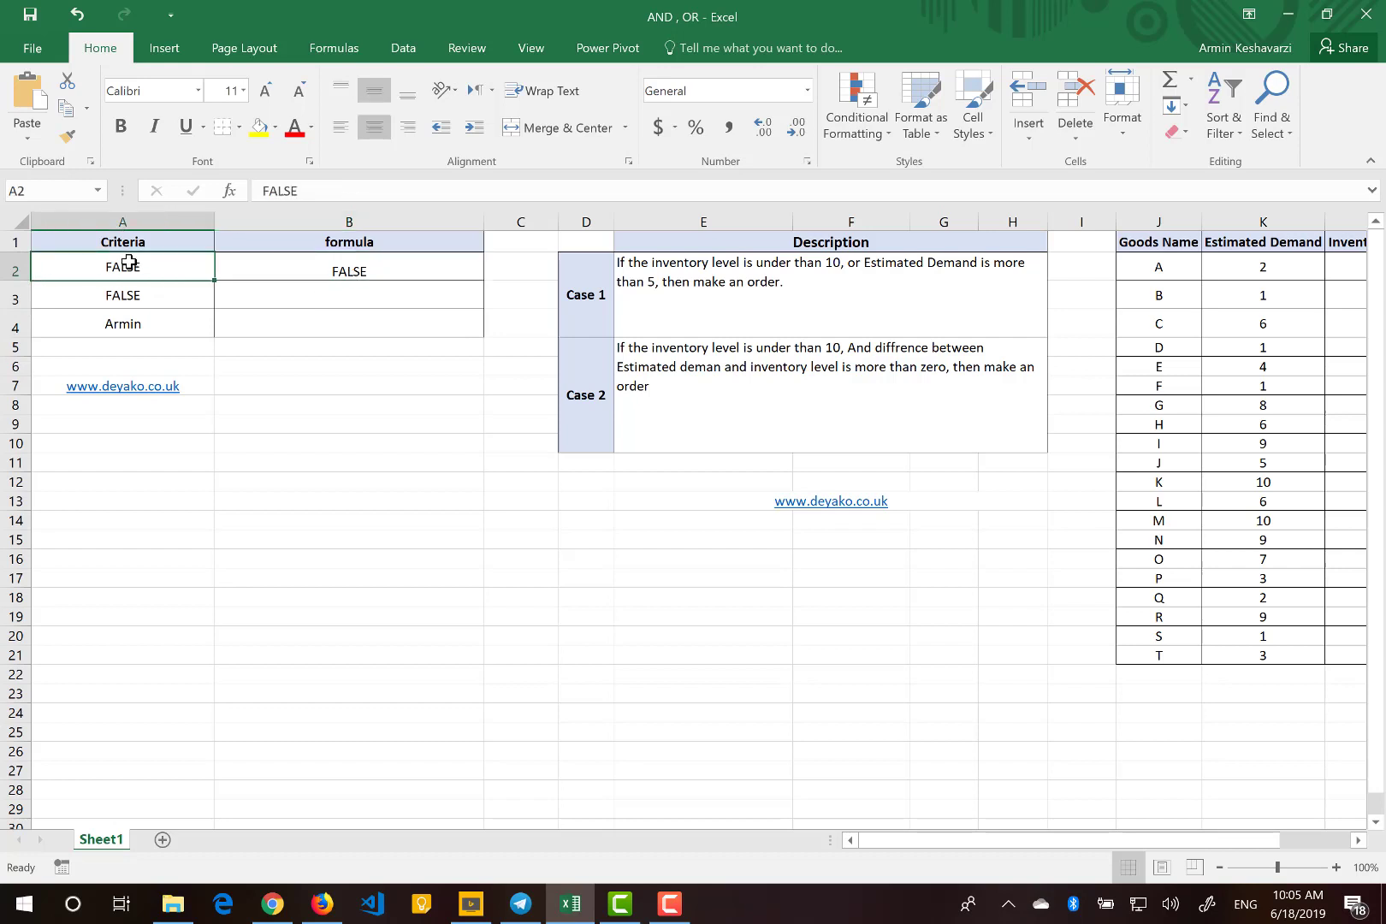
{"action": "type", "text": "True"}
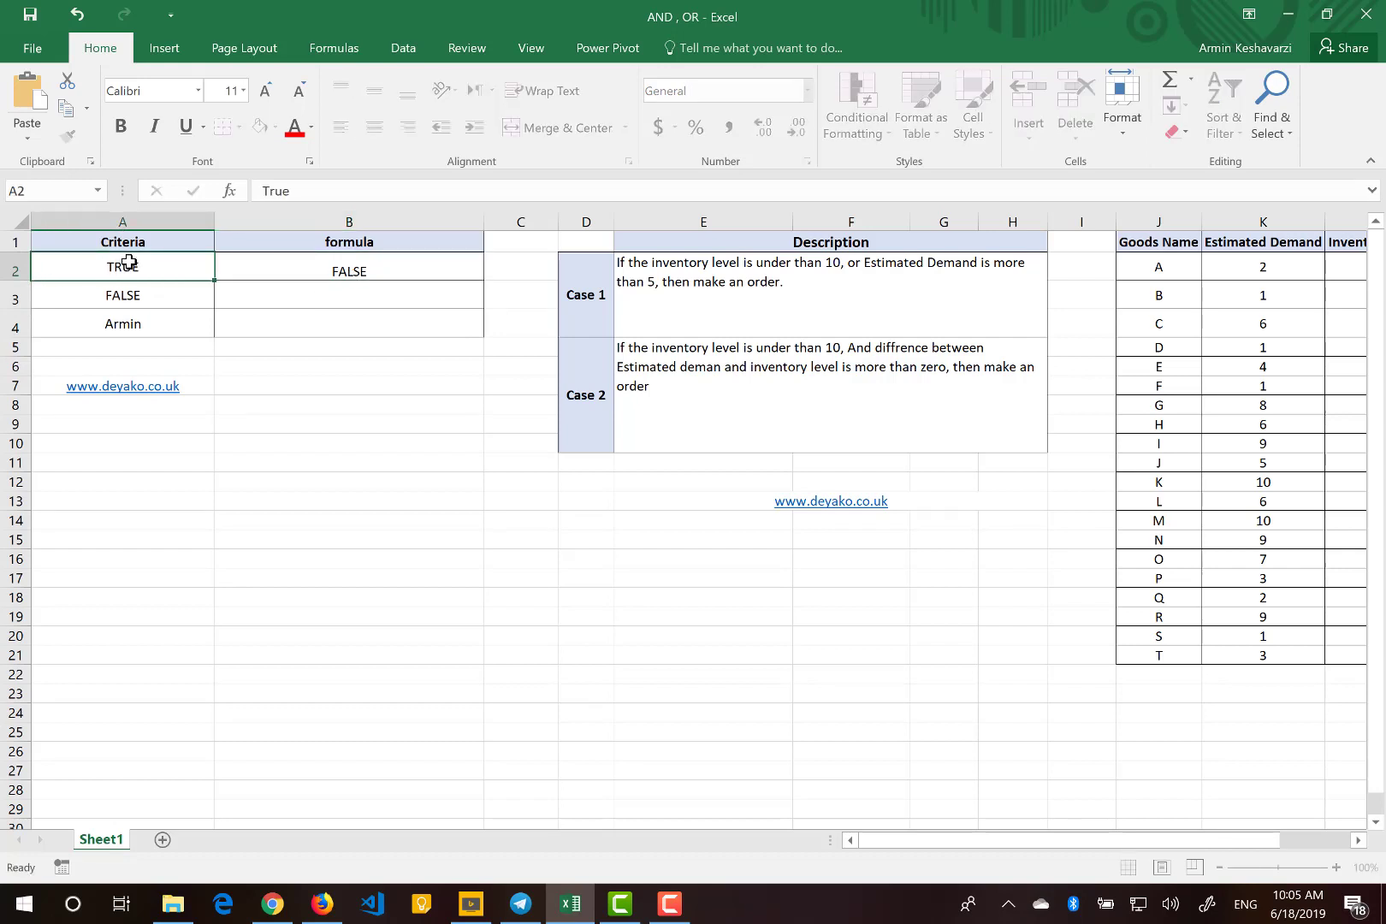
{"action": "key", "text": "Return"}
{"action": "type", "text": "True"}
{"action": "key", "text": "Return"}
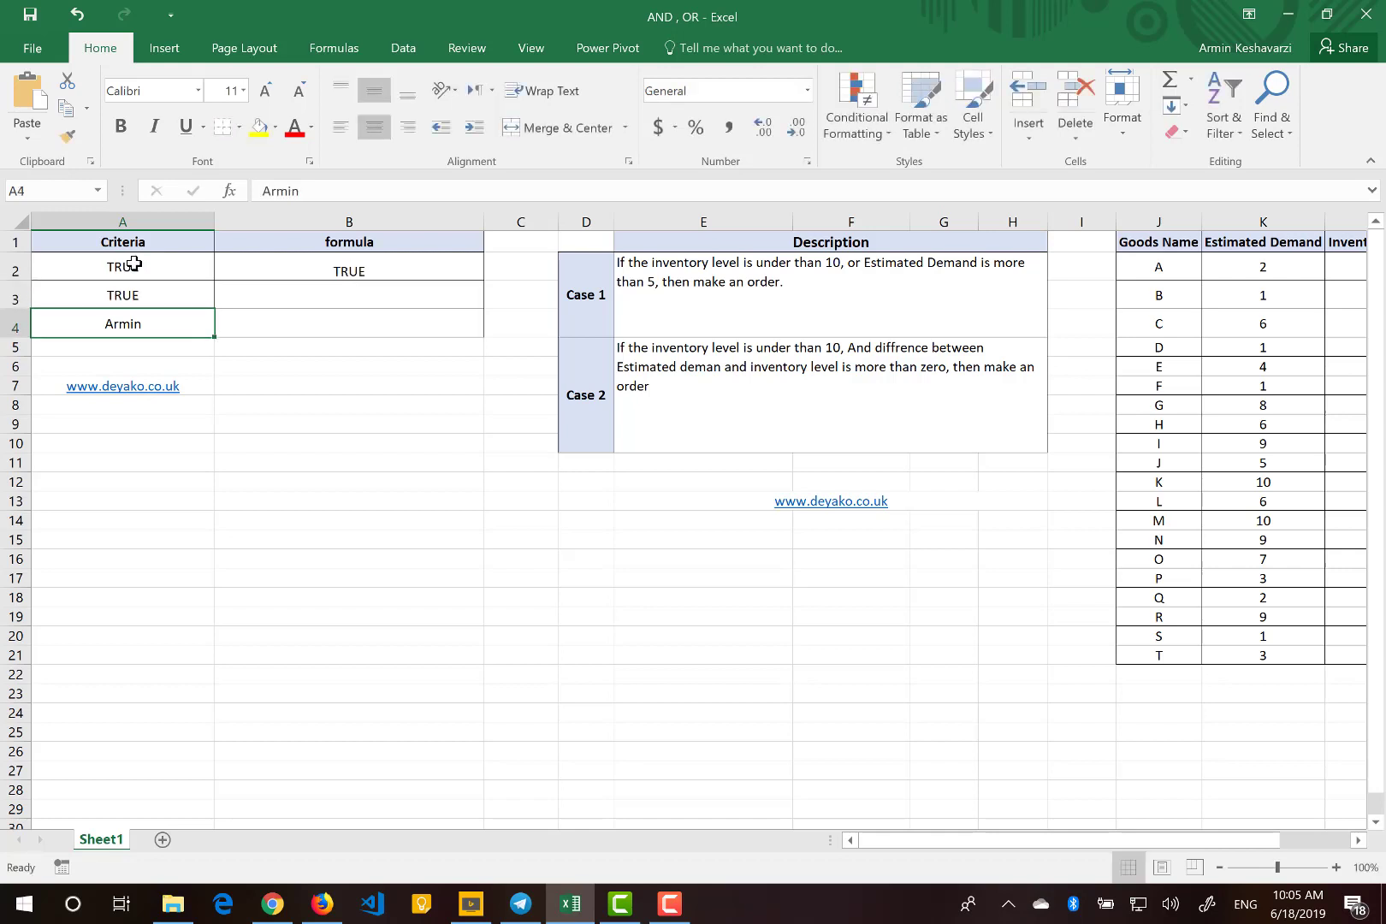
{"action": "left_click", "coordinate": [313, 275]}
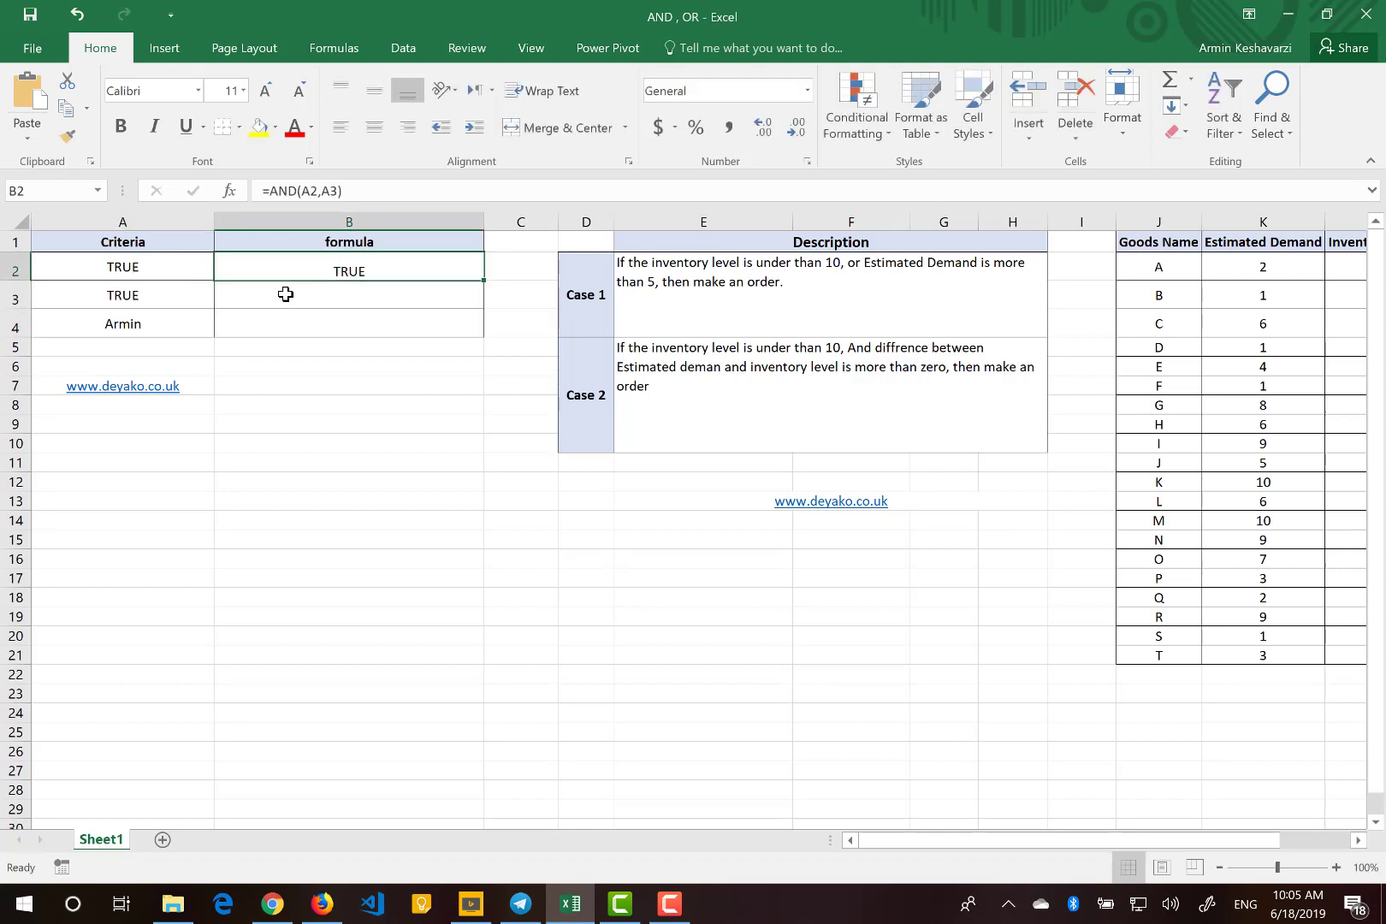
Enter the formula =OR(A2,A3) in cell B3 and review its expression against the two criteria
{"action": "left_click", "coordinate": [285, 294]}
{"action": "type", "text": "=OR("}
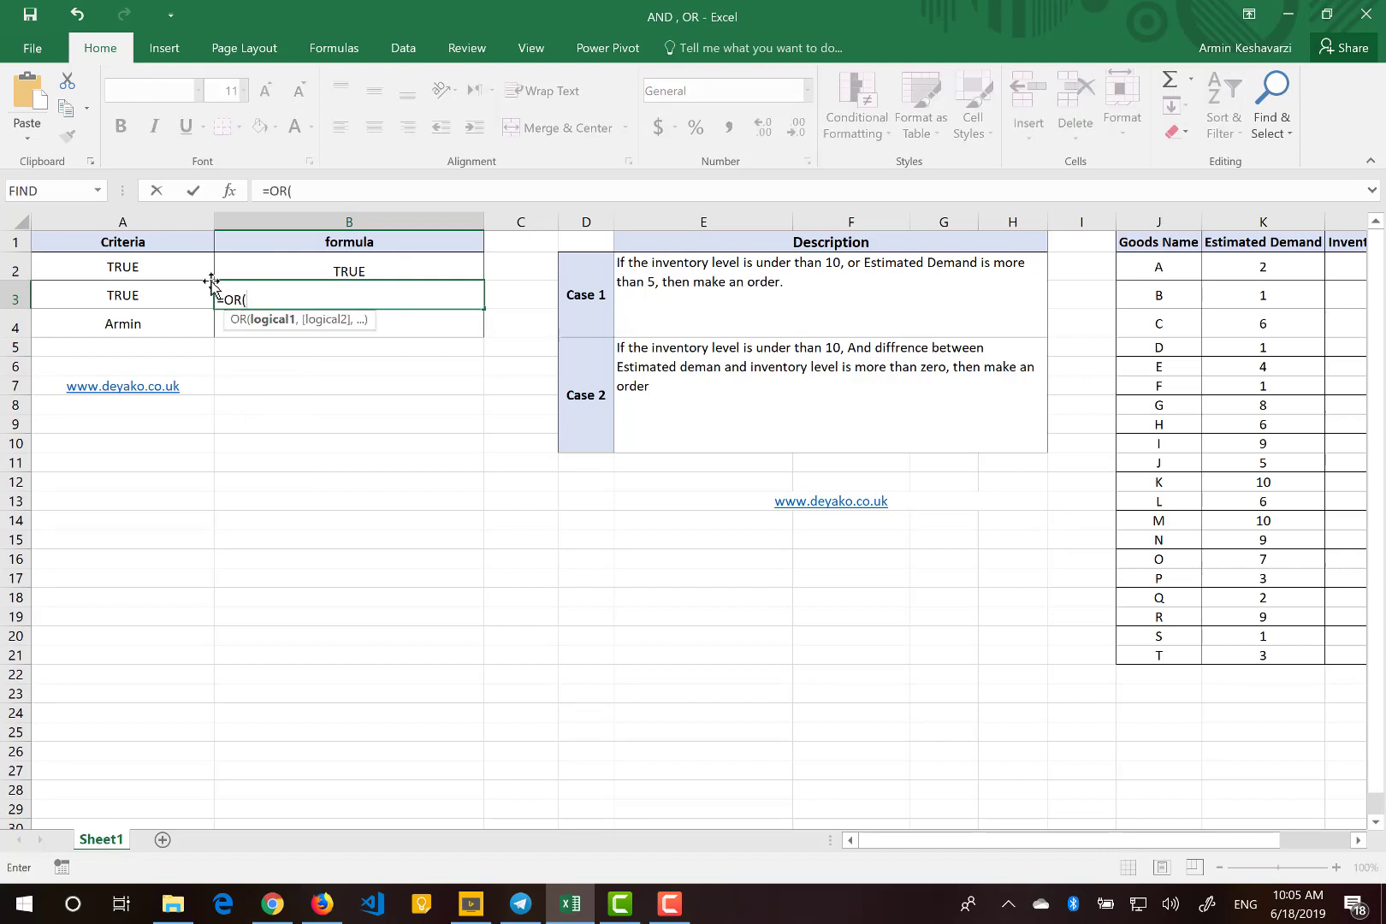
{"action": "left_click", "coordinate": [160, 264]}
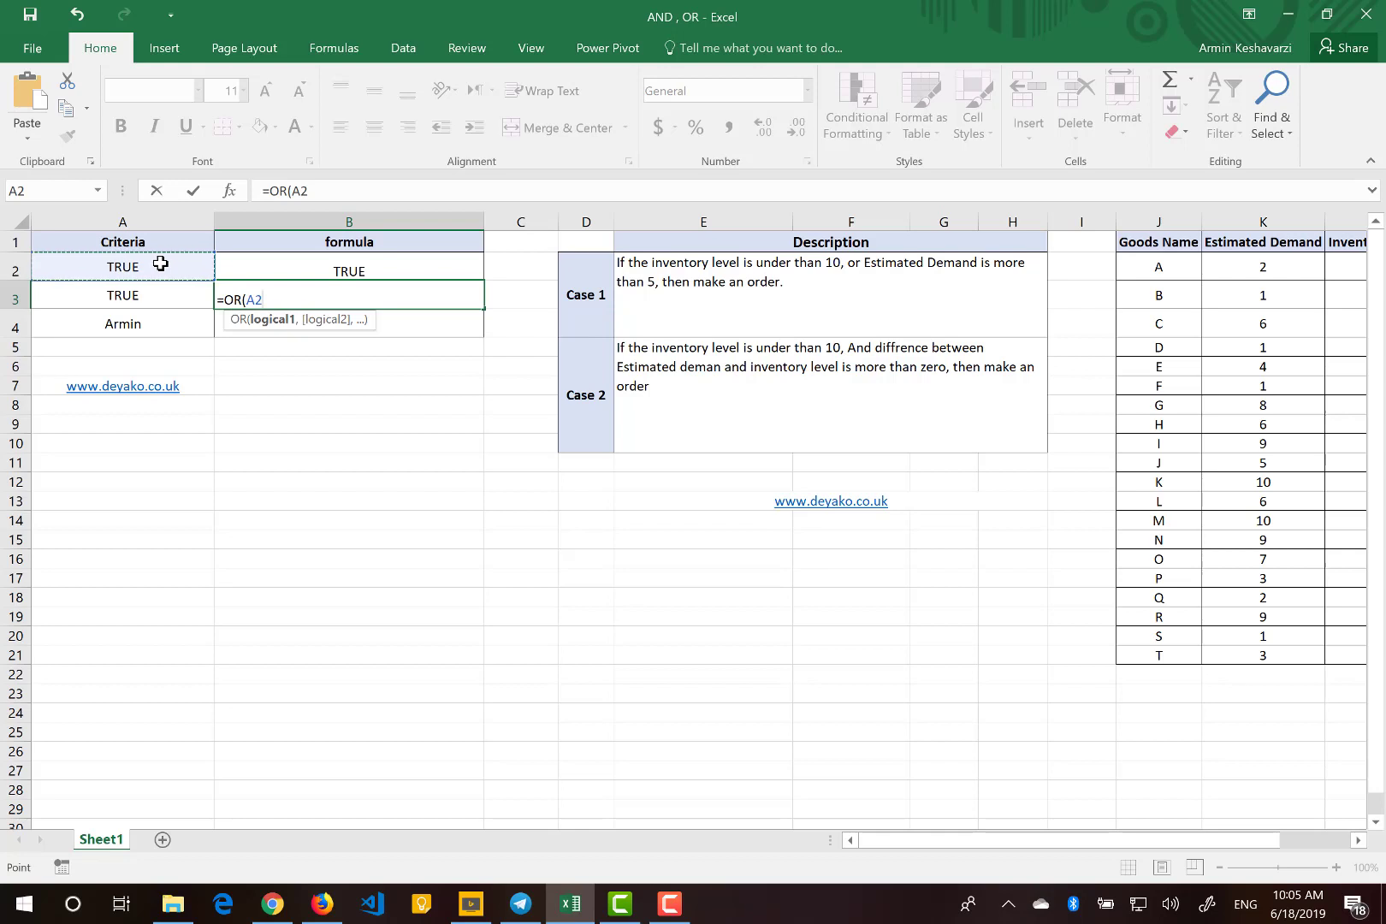
{"action": "type", "text": ","}
{"action": "left_click", "coordinate": [135, 299]}
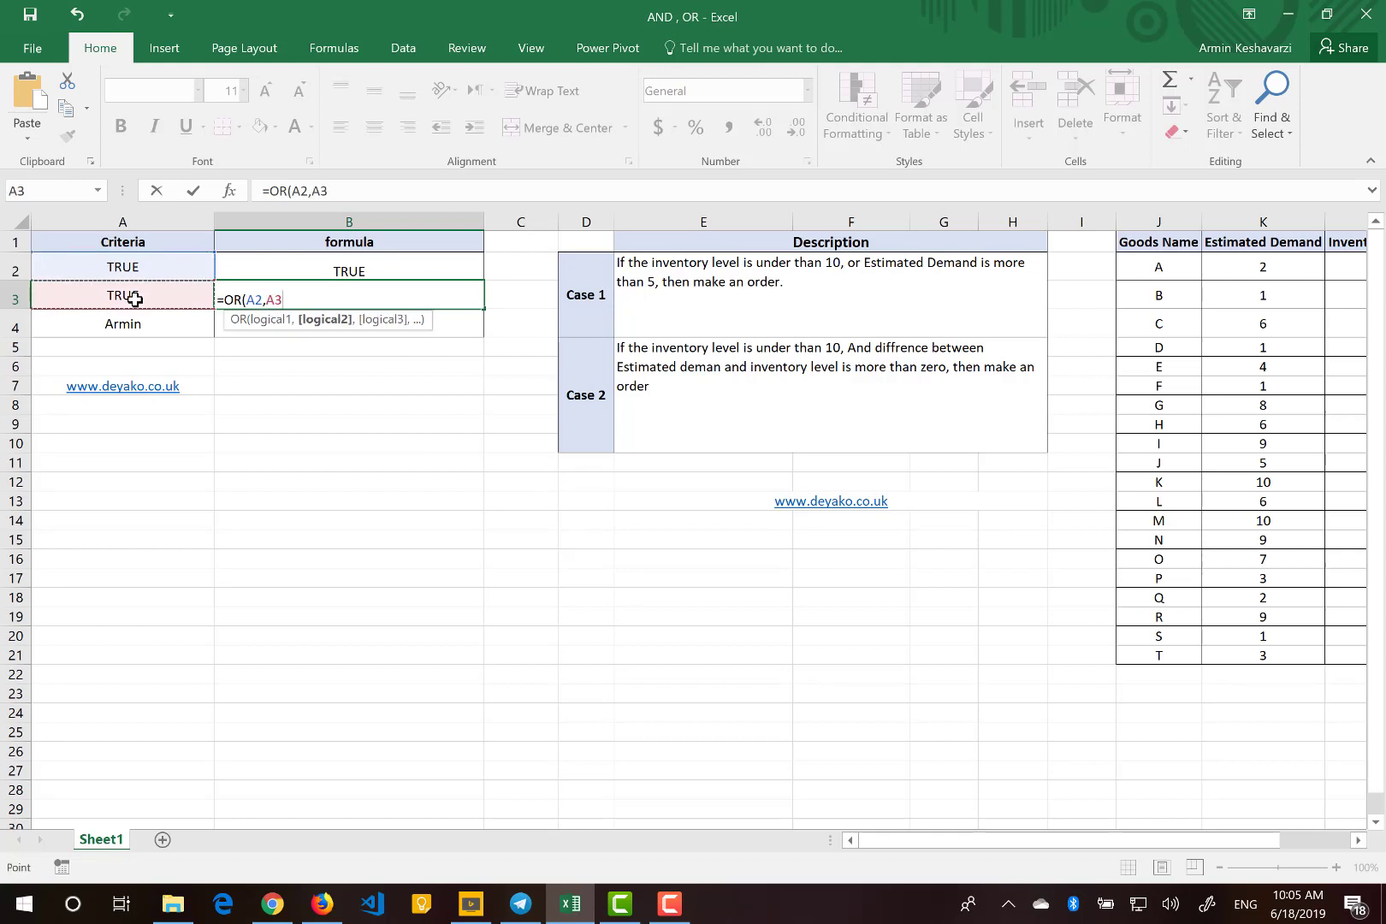
{"action": "type", "text": ")"}
{"action": "key", "text": "Return"}
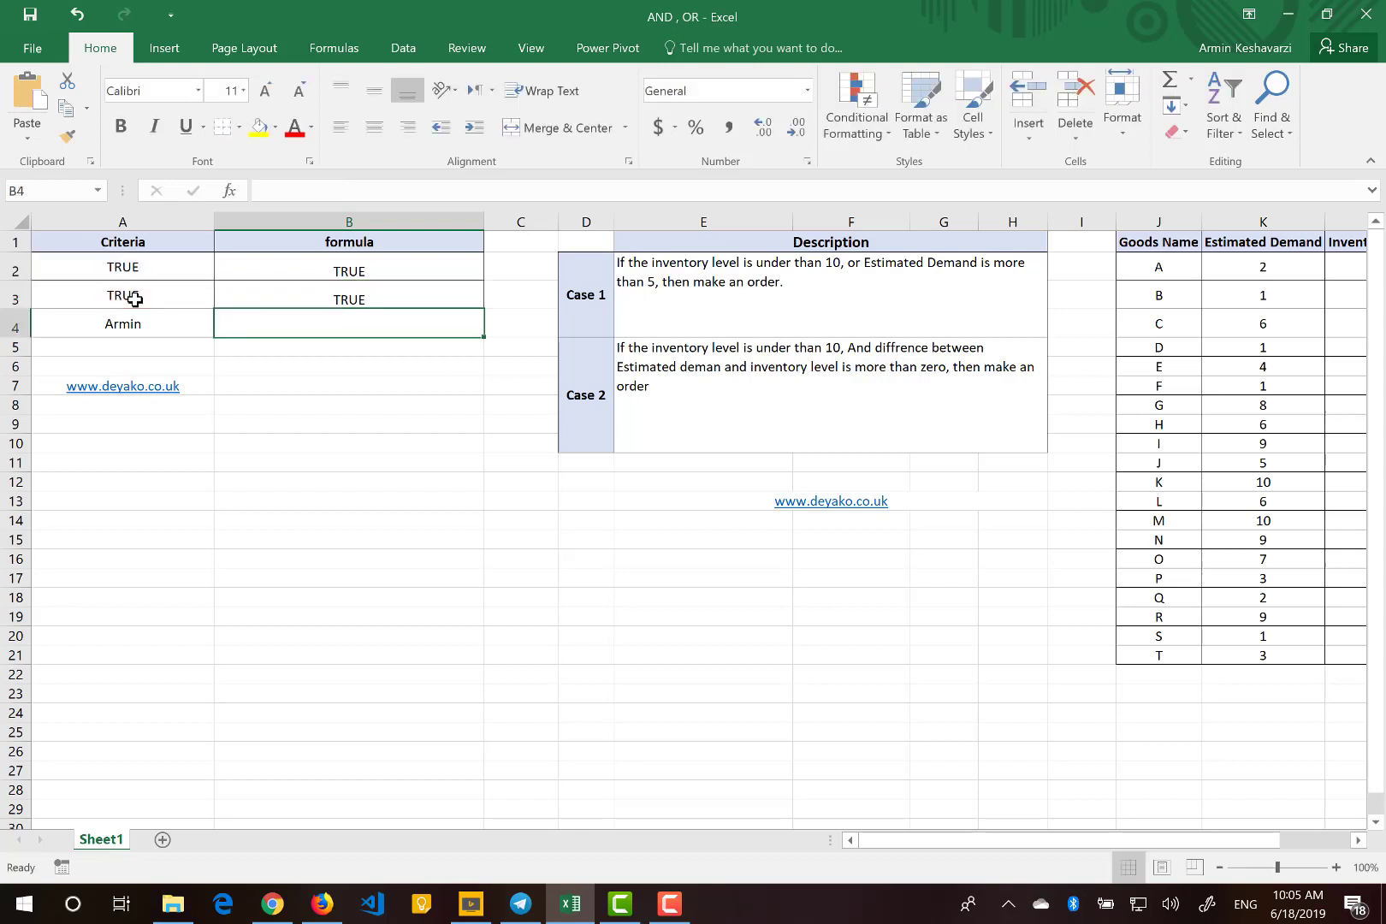
{"action": "mouse_move", "coordinate": [145, 272]}
{"action": "left_mouse_down"}
{"action": "mouse_move", "coordinate": [145, 307]}
{"action": "mouse_move", "coordinate": [152, 295]}
{"action": "left_mouse_up"}
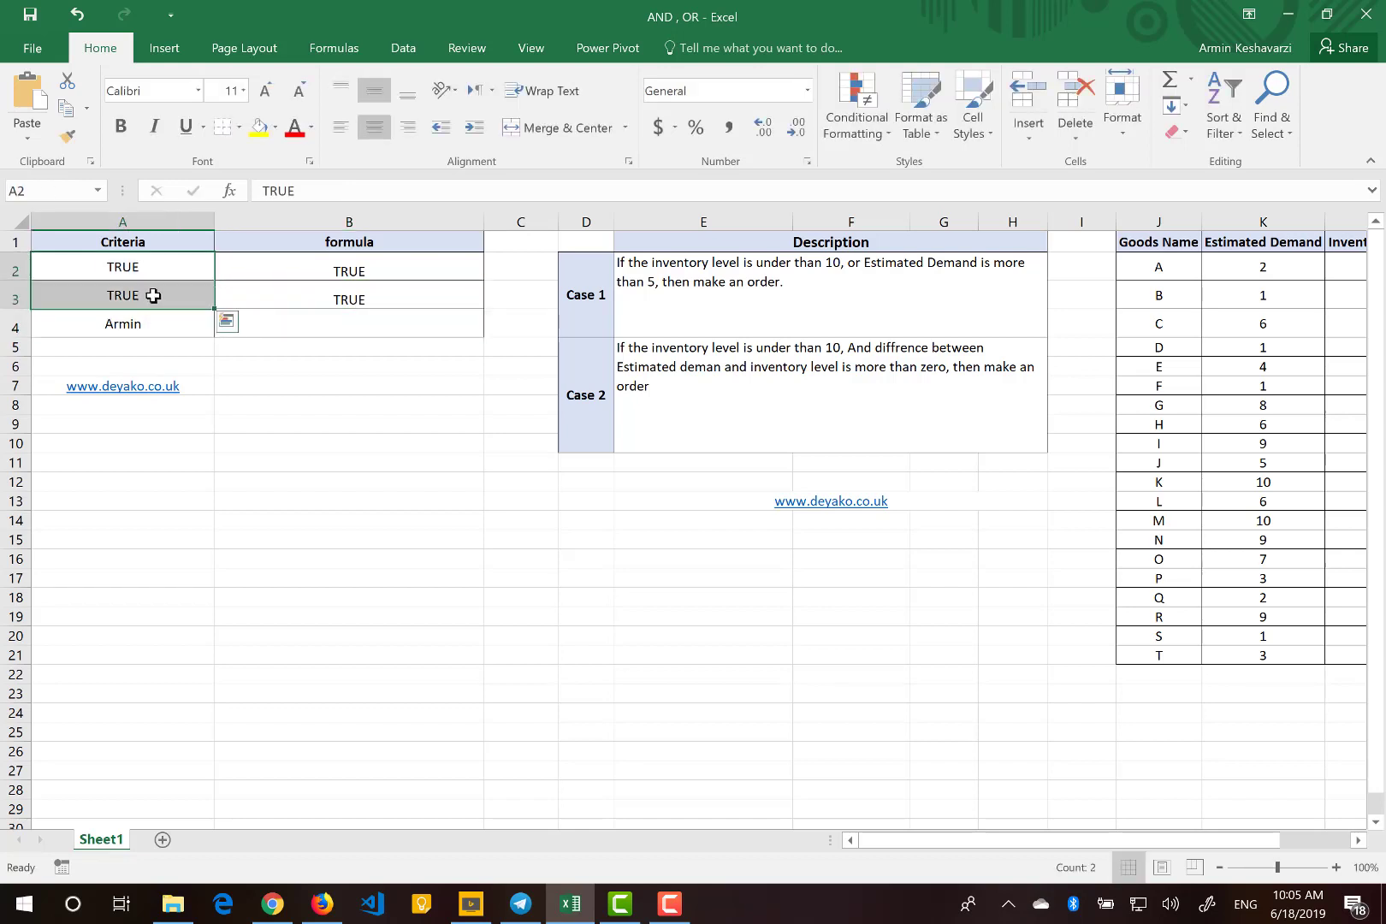
{"action": "left_click", "coordinate": [253, 297]}
{"action": "left_click_drag", "start_coordinate": [271, 192], "coordinate": [342, 185]}
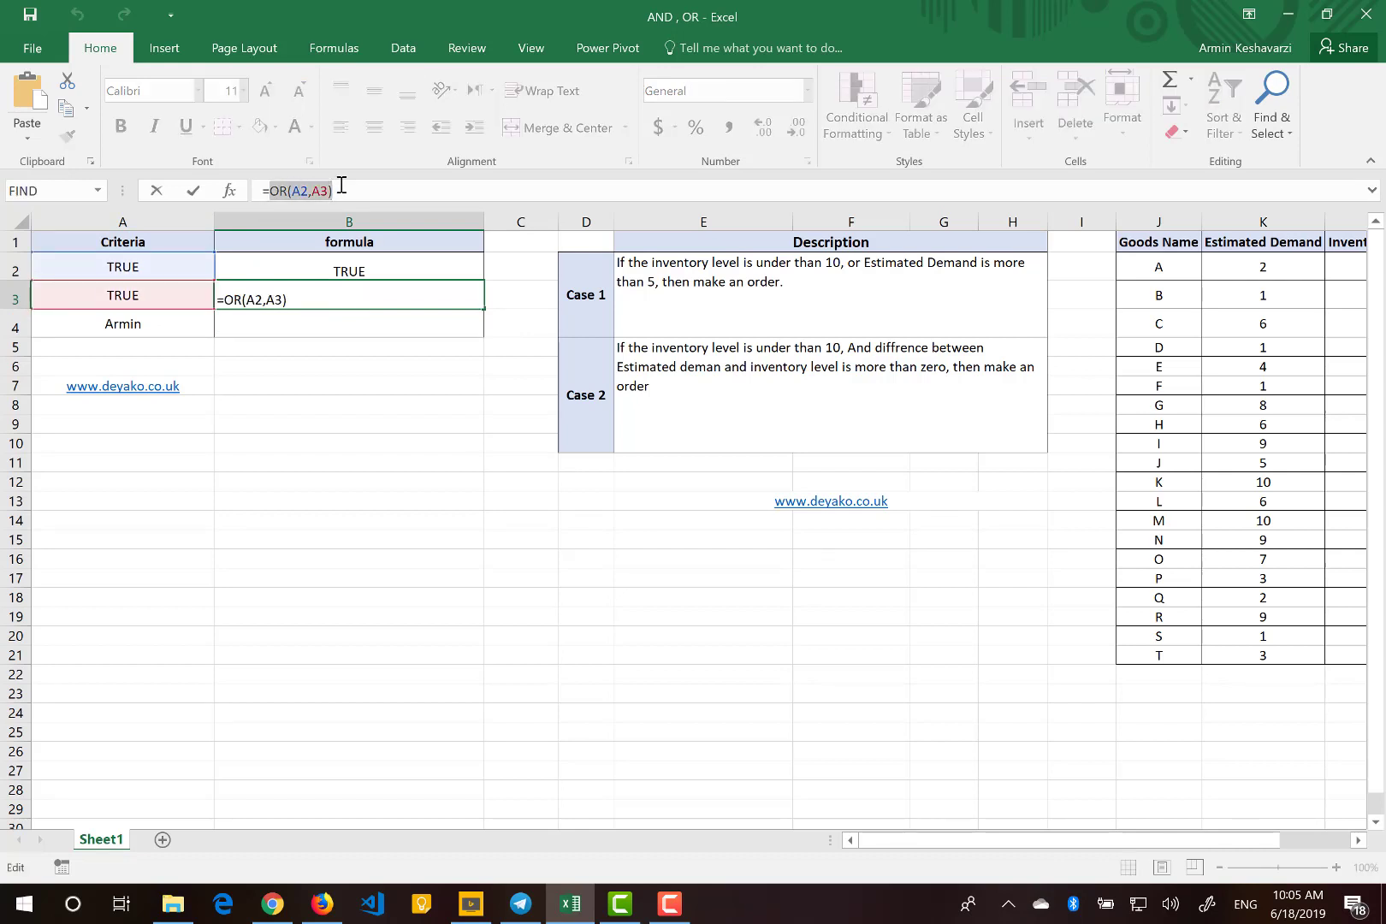
{"action": "key", "text": "Return"}
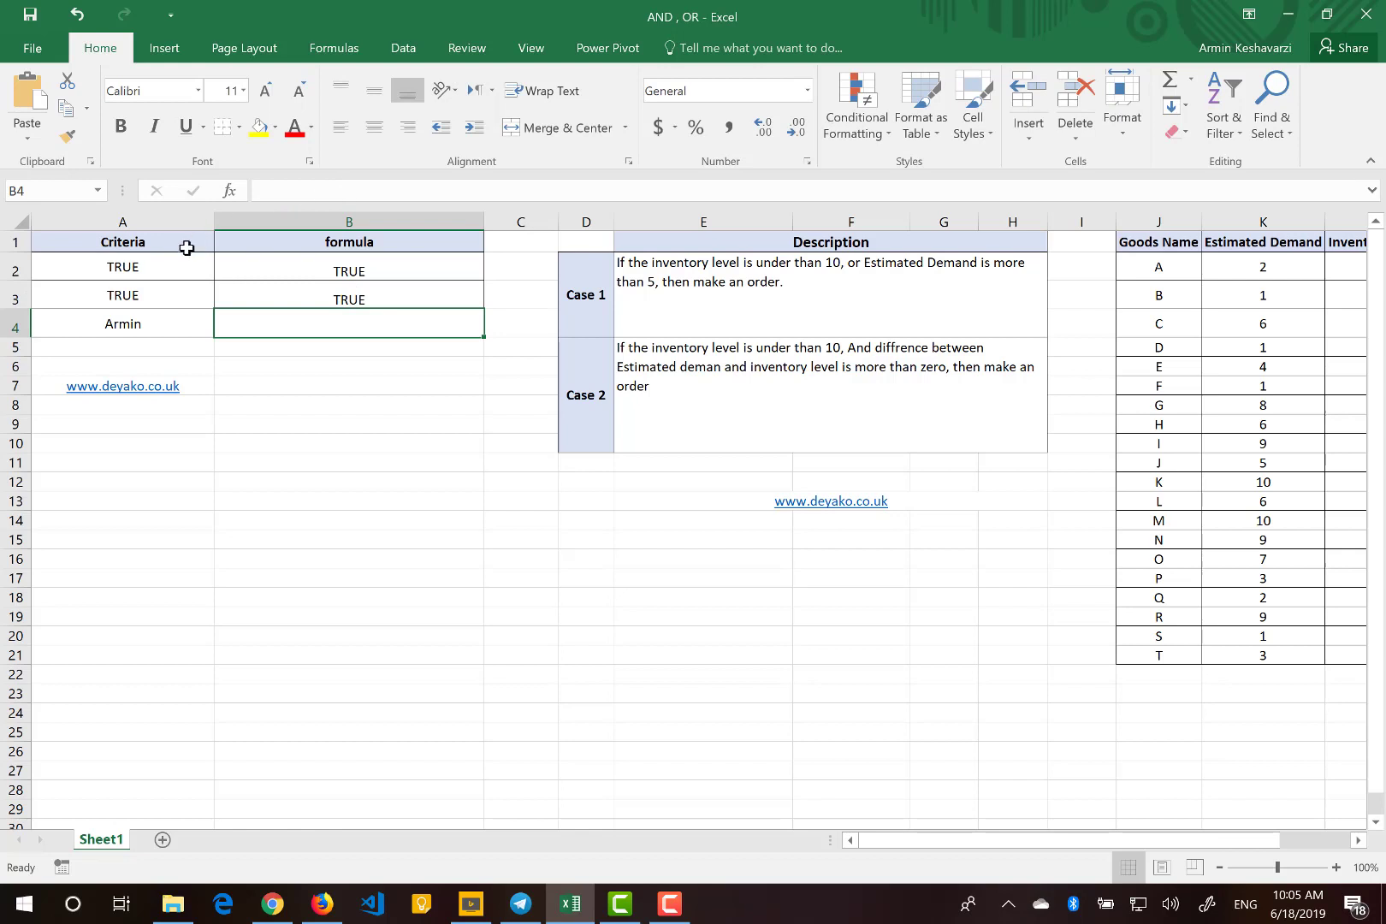
Set the criterion in A2 to FALSE and compare the AND result in B2 with the OR result in B3
{"action": "left_click", "coordinate": [161, 272]}
{"action": "type", "text": "False"}
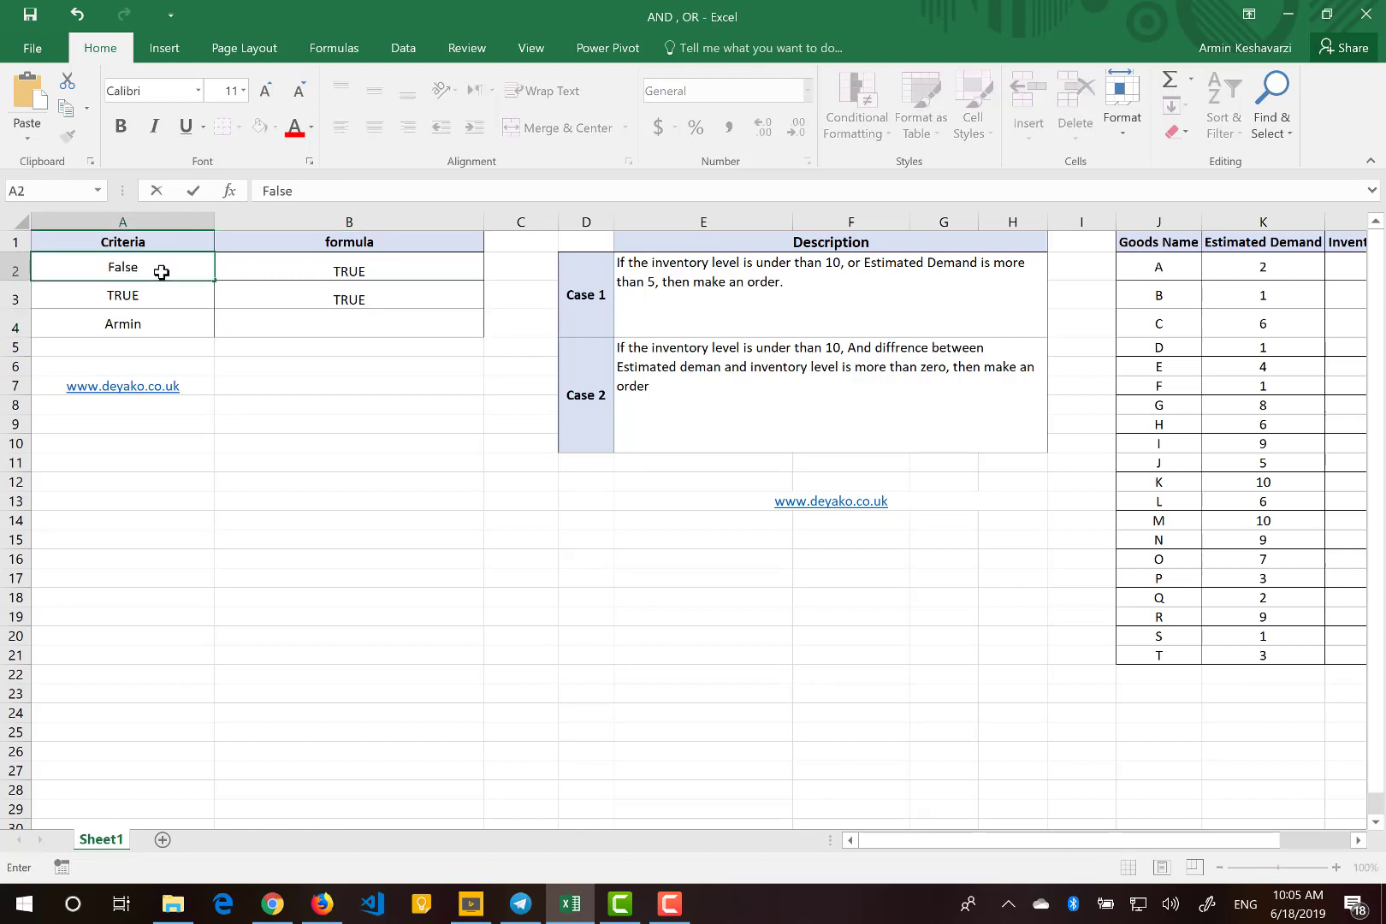
{"action": "key", "text": "Return"}
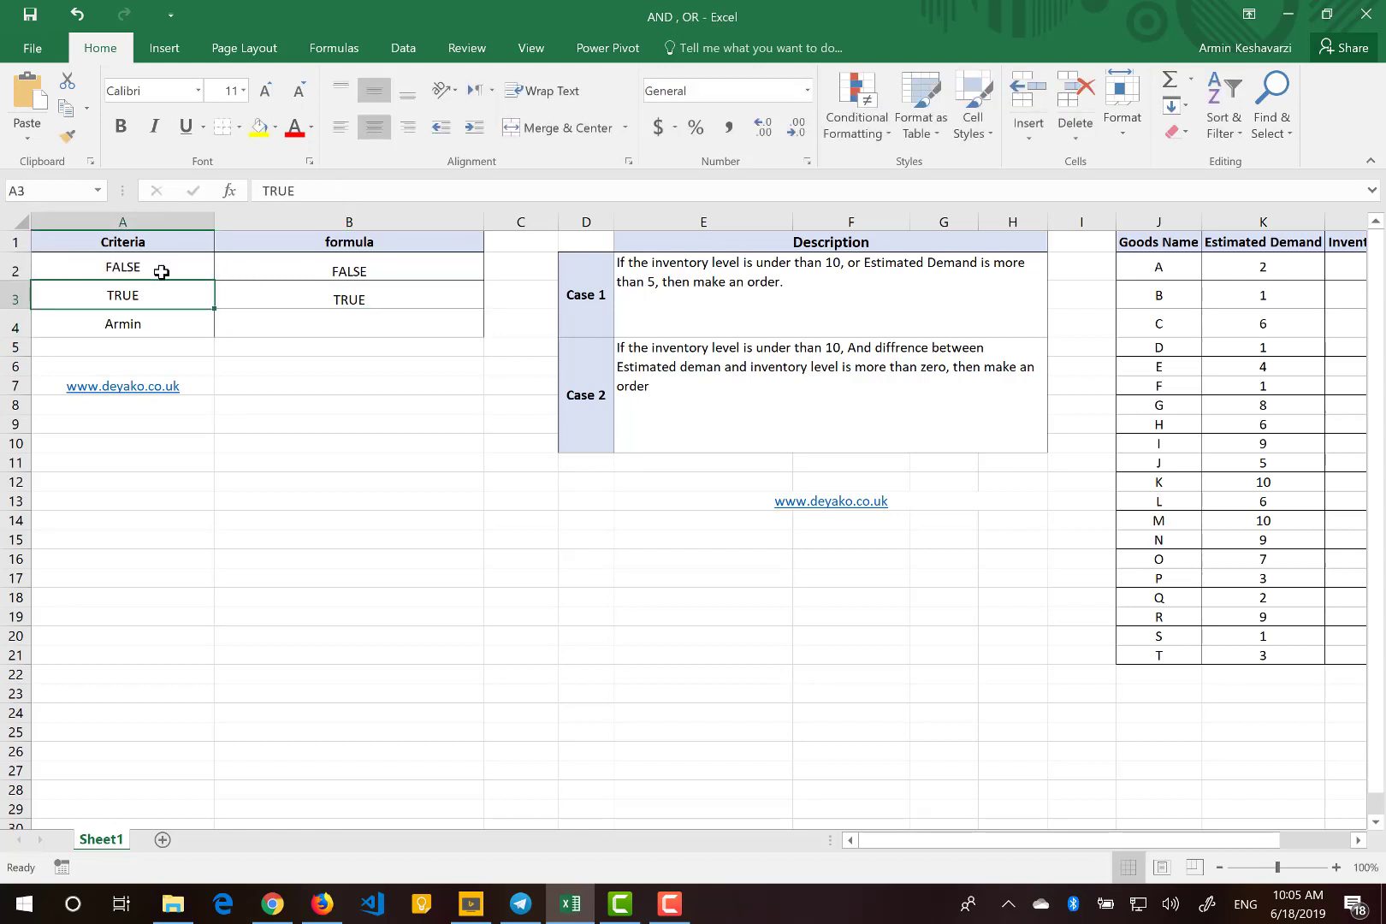
{"action": "left_click", "coordinate": [306, 272]}
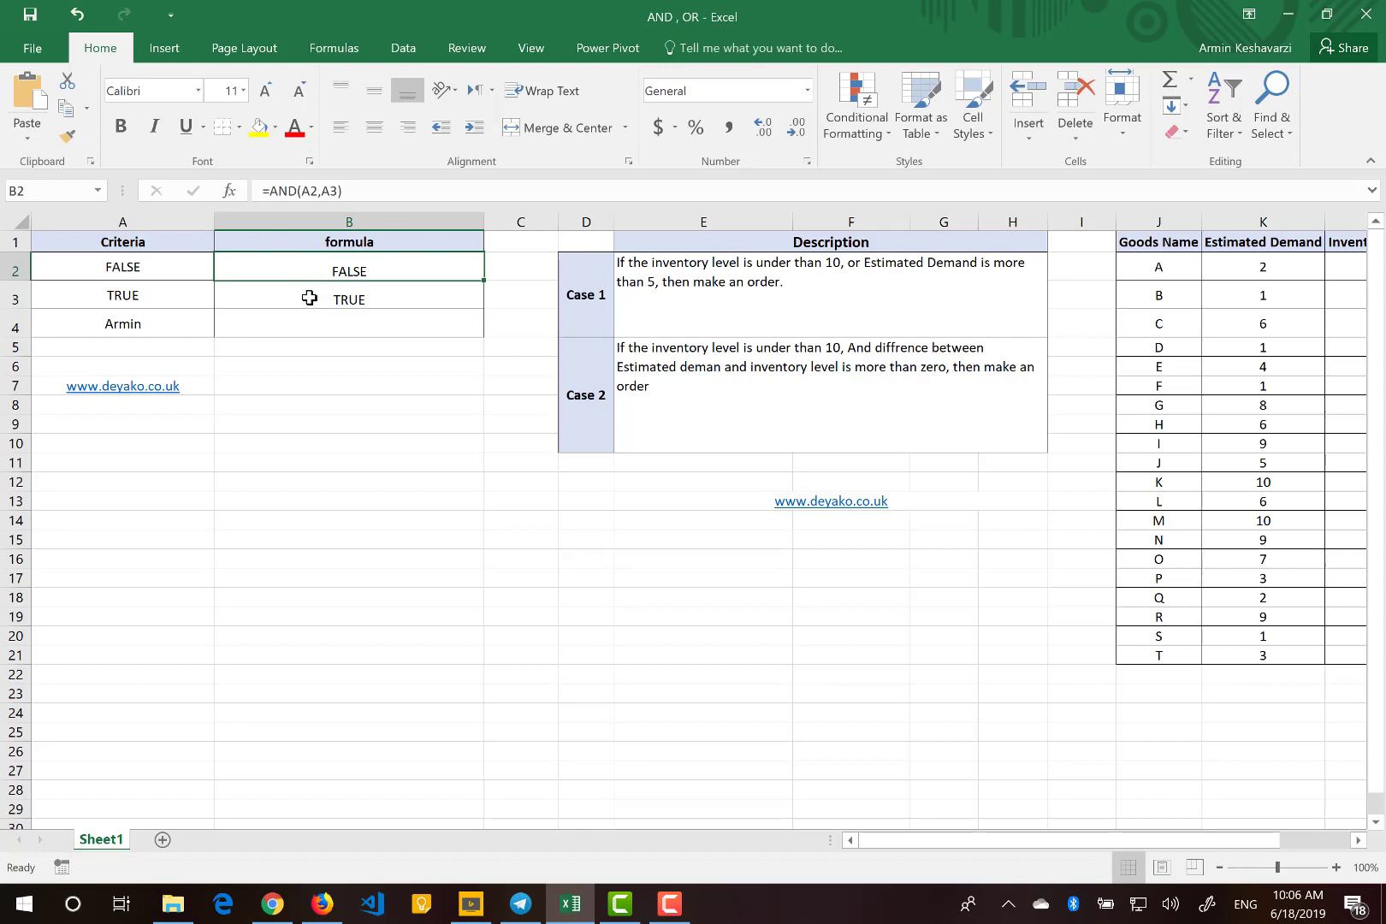
{"action": "left_click", "coordinate": [309, 297]}
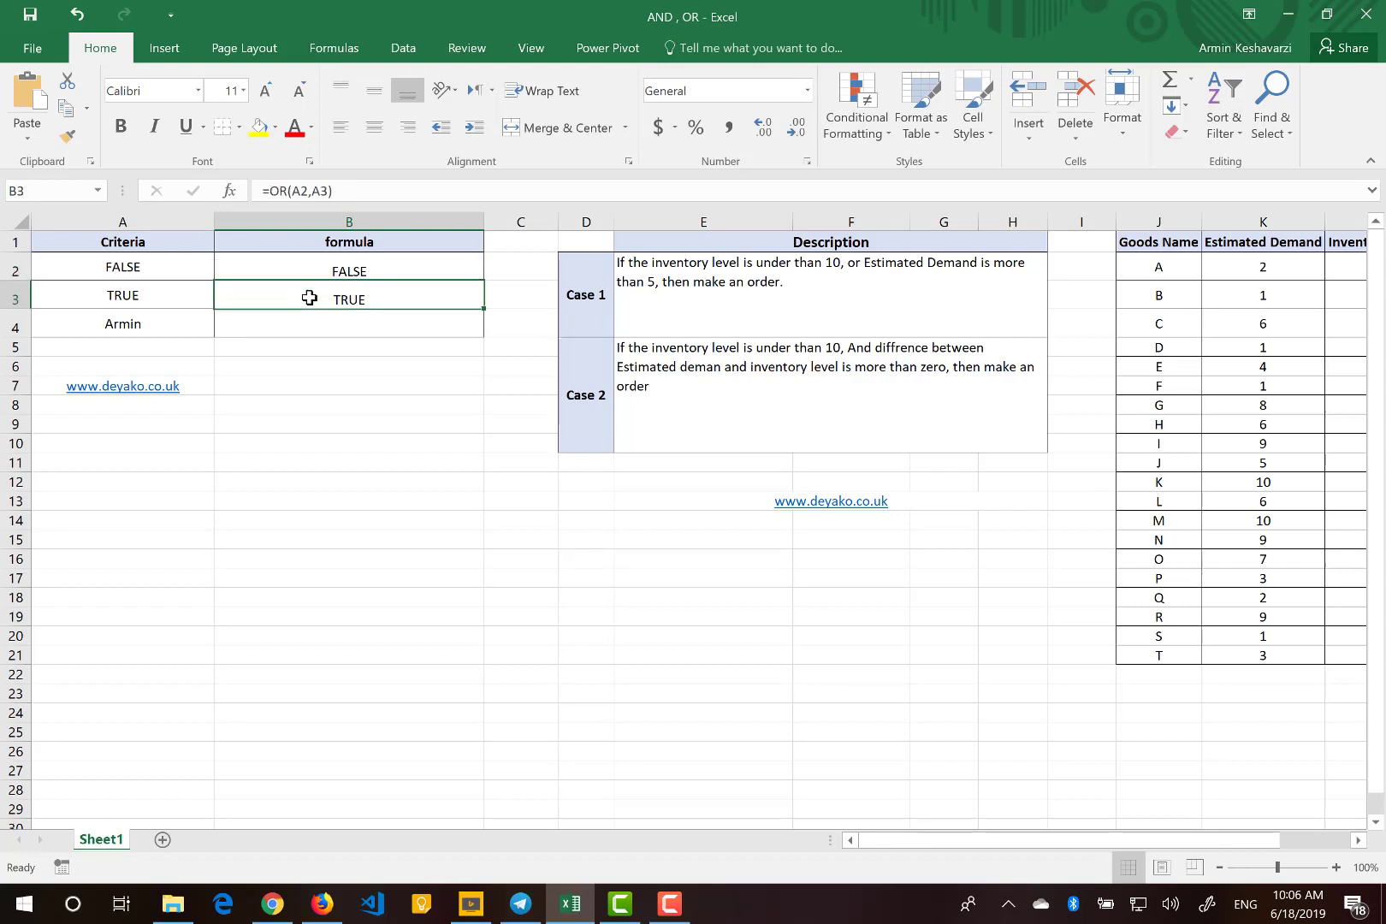
Set the criterion in A3 to FALSE and compare the OR result in B3 with the two criteria
{"action": "left_click", "coordinate": [141, 298]}
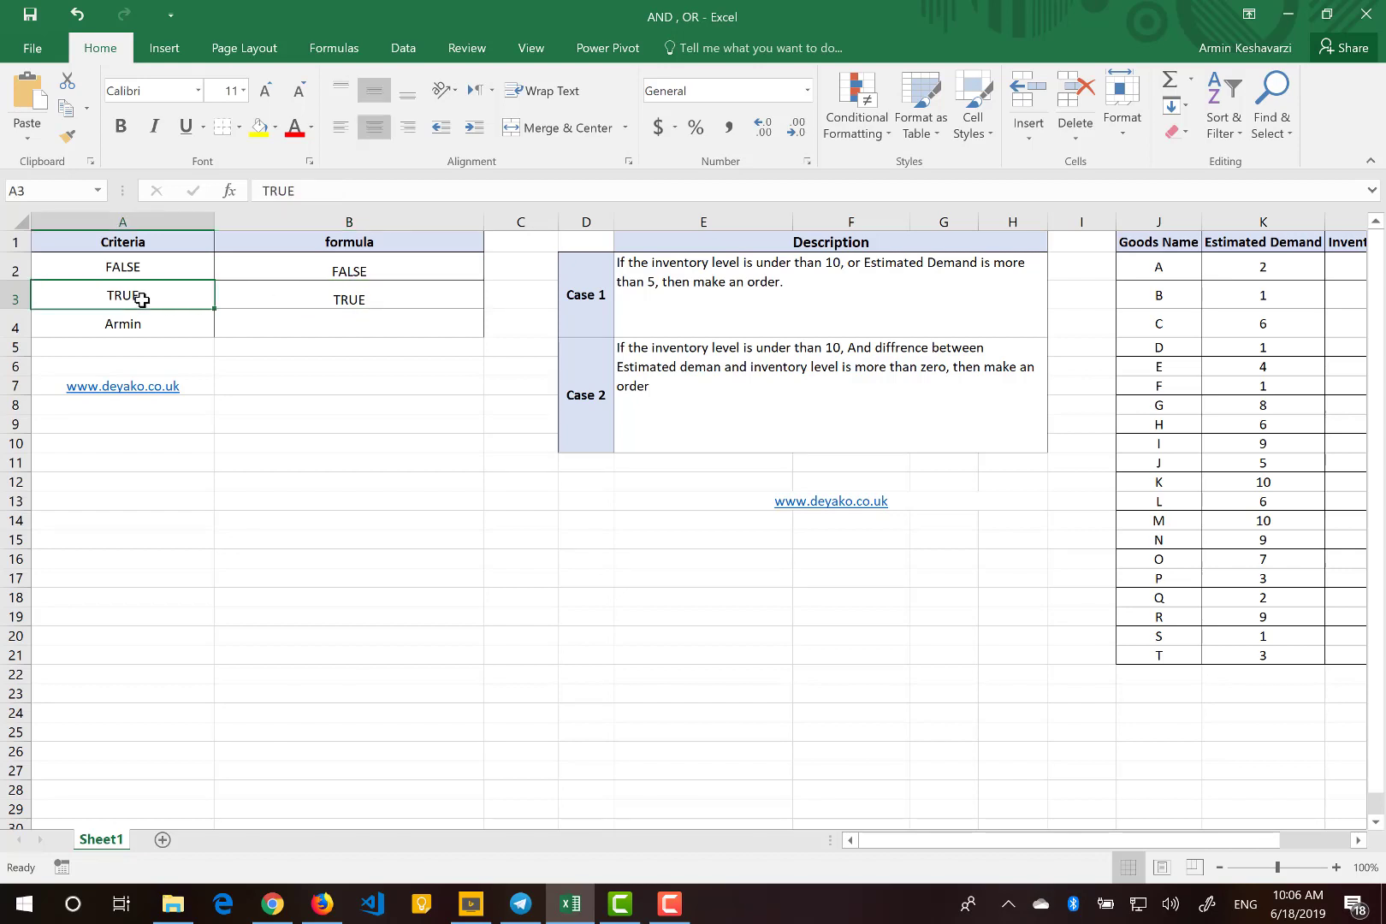
{"action": "type", "text": "False"}
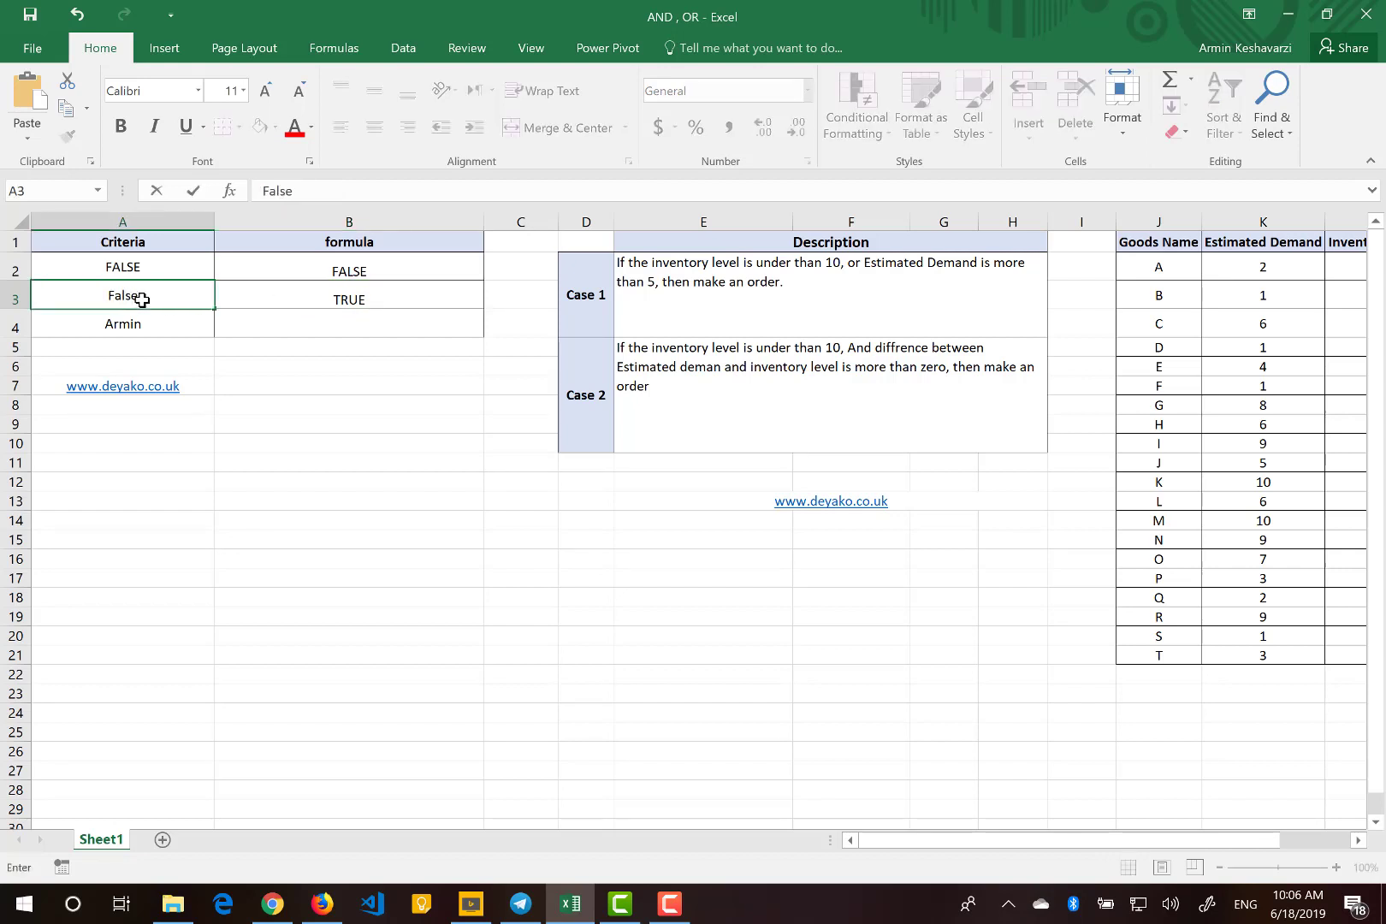
{"action": "key", "text": "Return"}
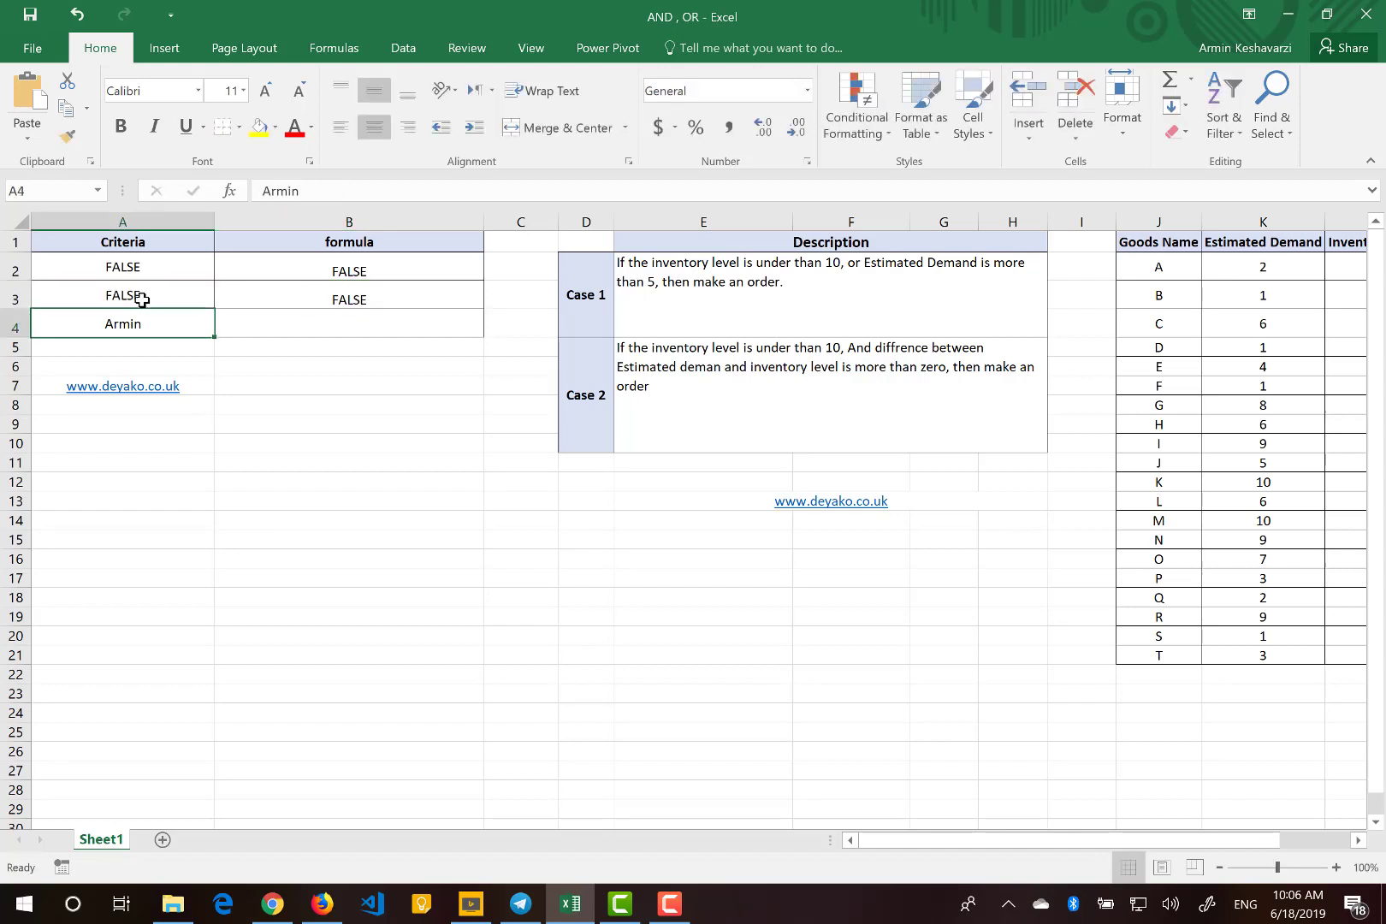
{"action": "left_click", "coordinate": [343, 302]}
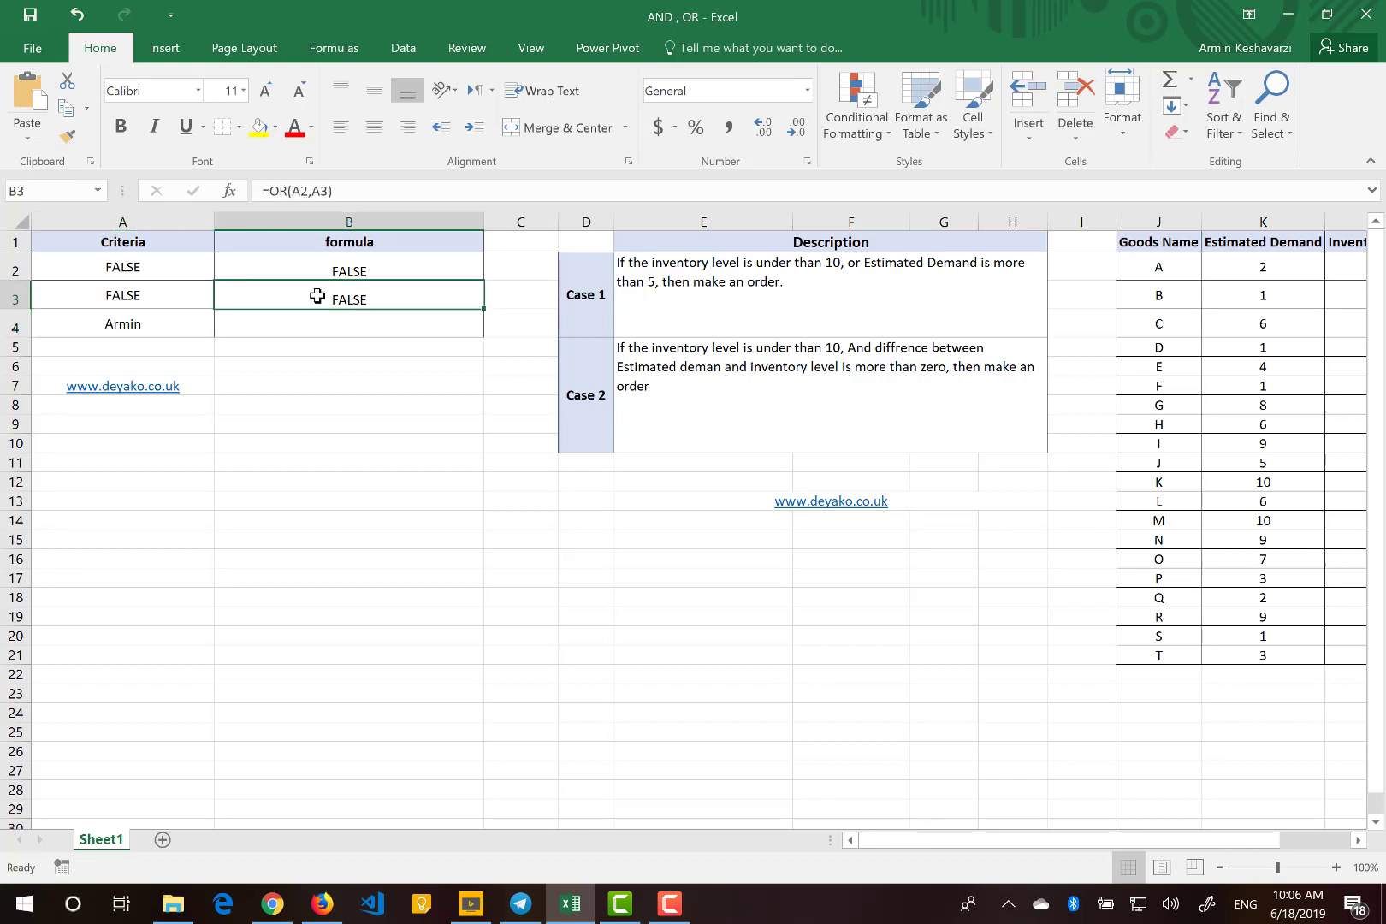
{"action": "left_click_drag", "start_coordinate": [163, 266], "coordinate": [158, 287]}
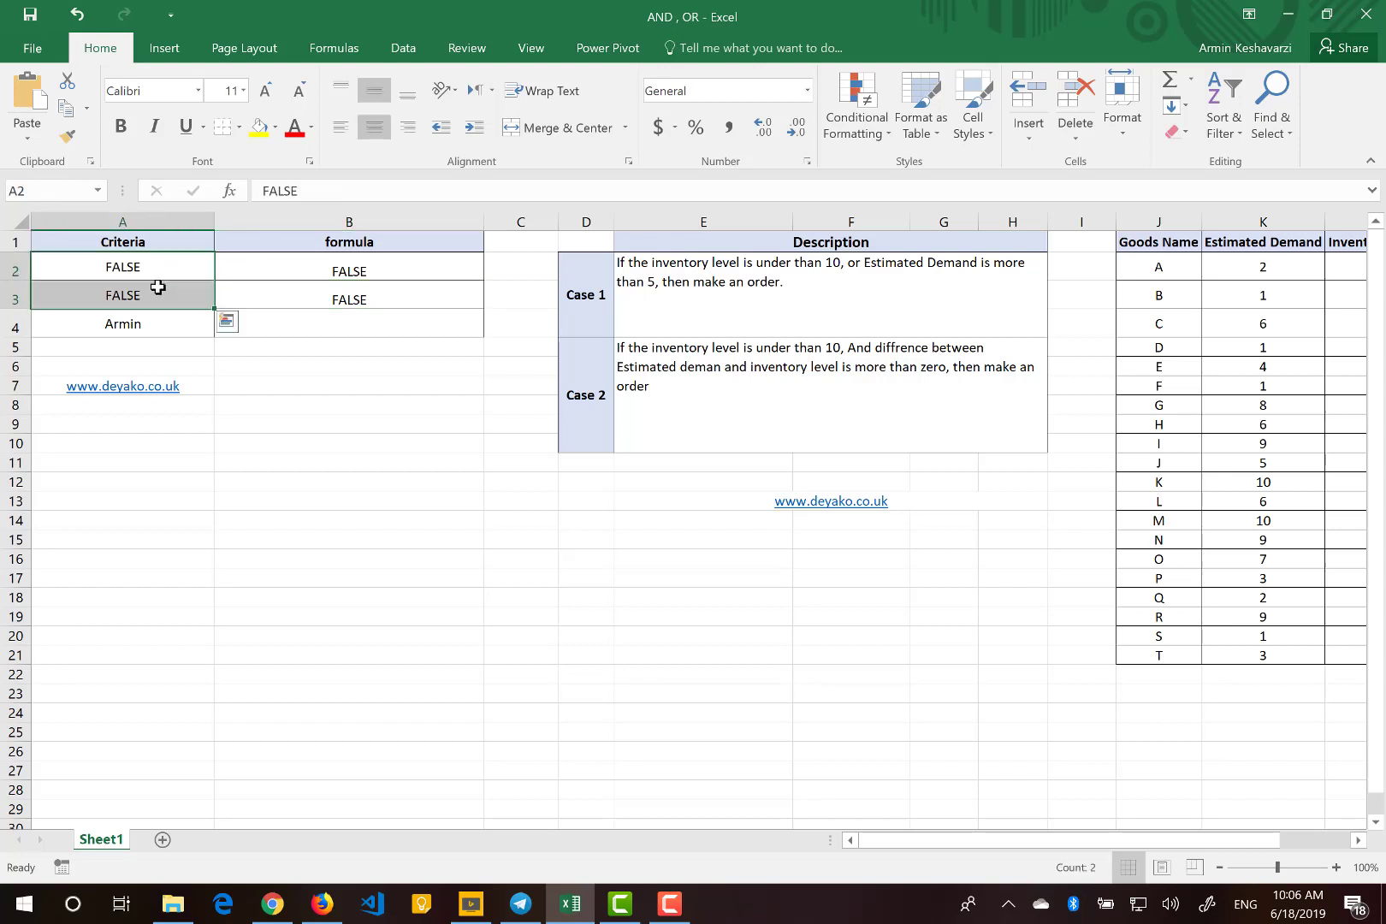
{"action": "left_click", "coordinate": [233, 301]}
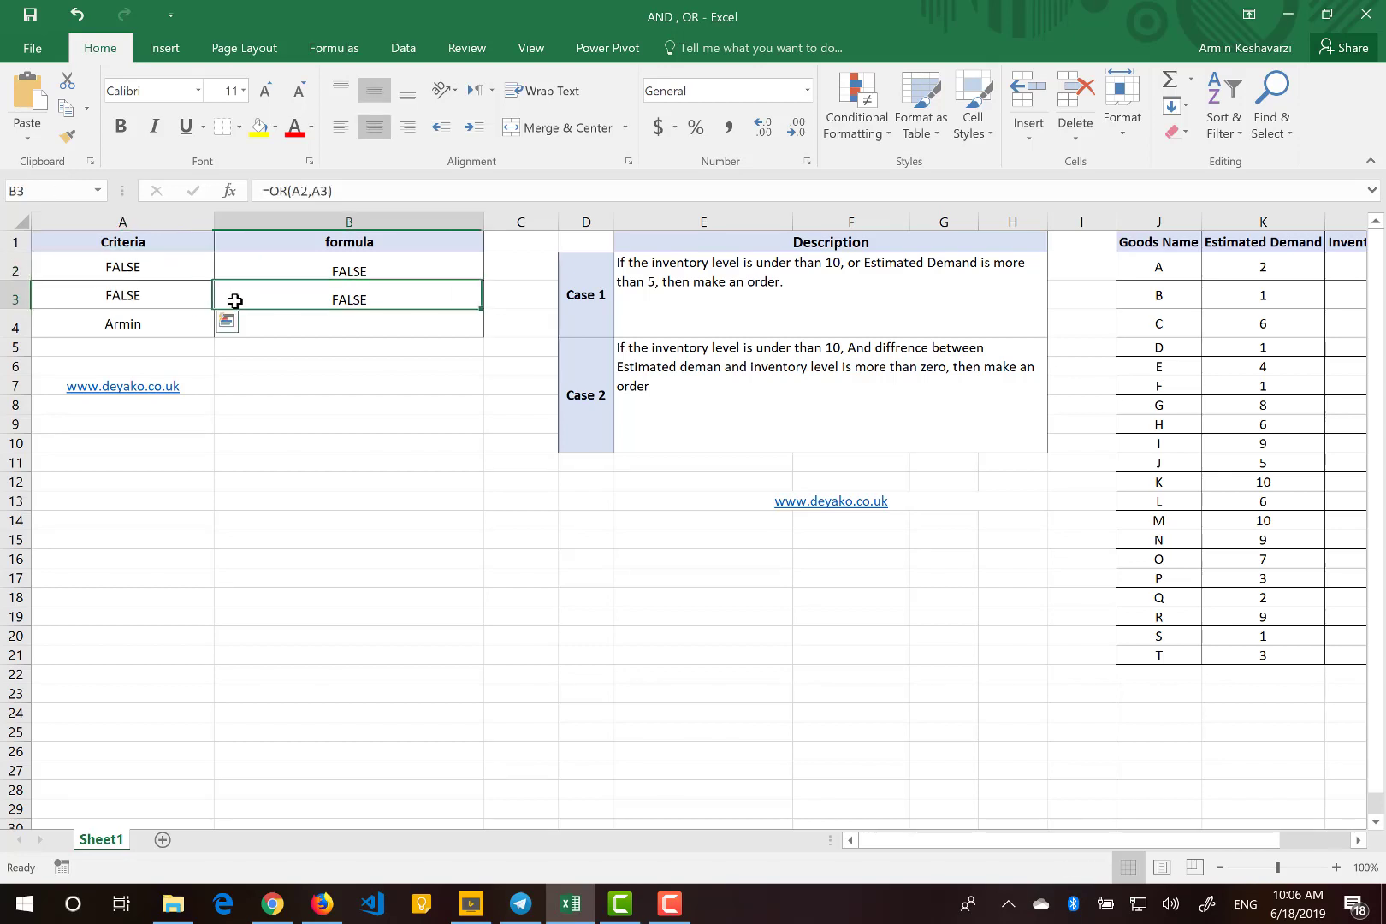
Extend the AND formula in B2 with the text cell A4 as a third argument, giving =AND(A2,A3,A4)
{"action": "left_click", "coordinate": [155, 317]}
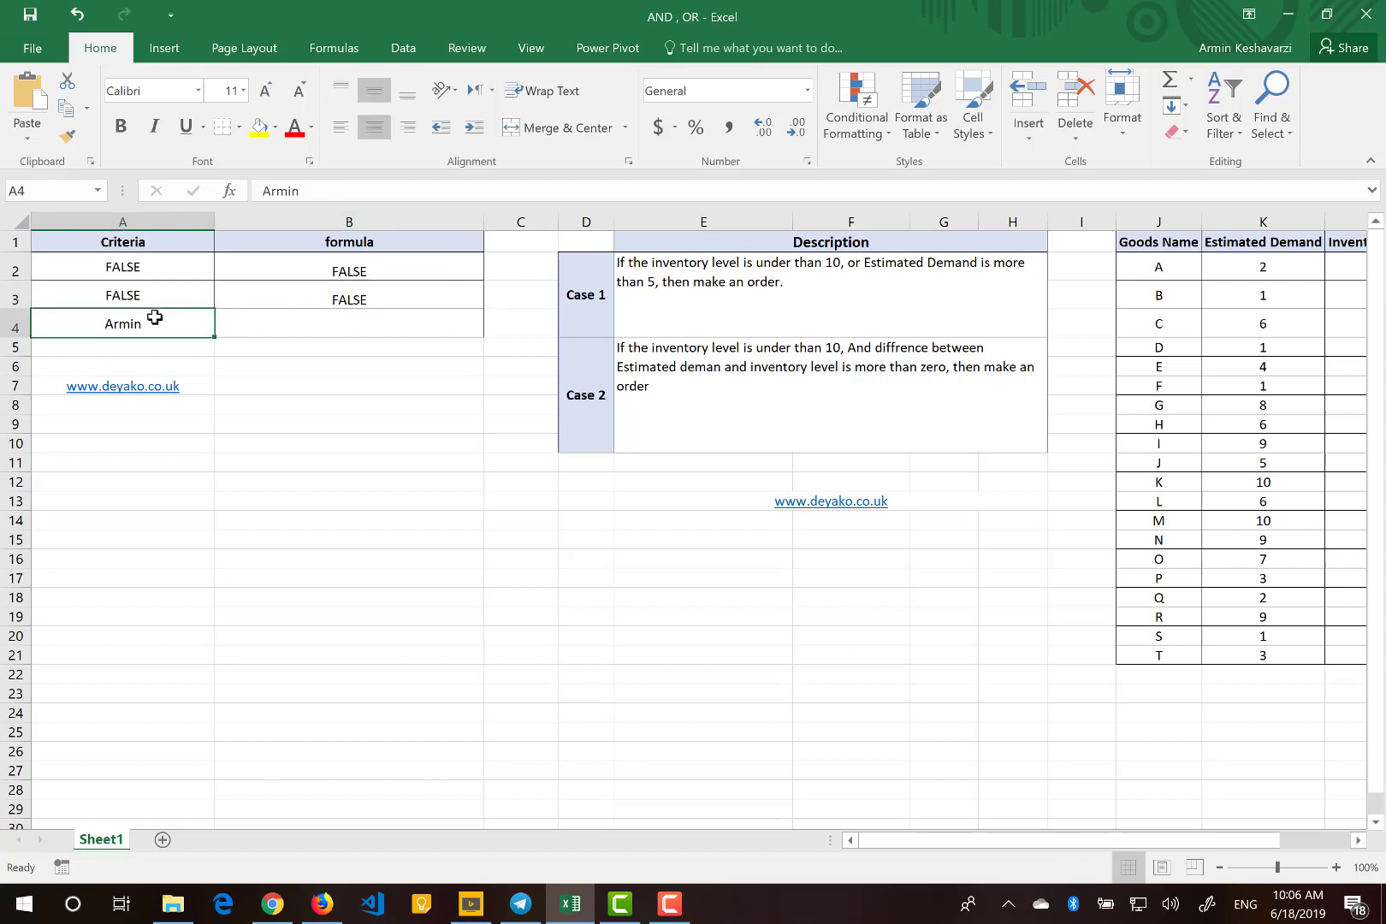
{"action": "left_click", "coordinate": [298, 266]}
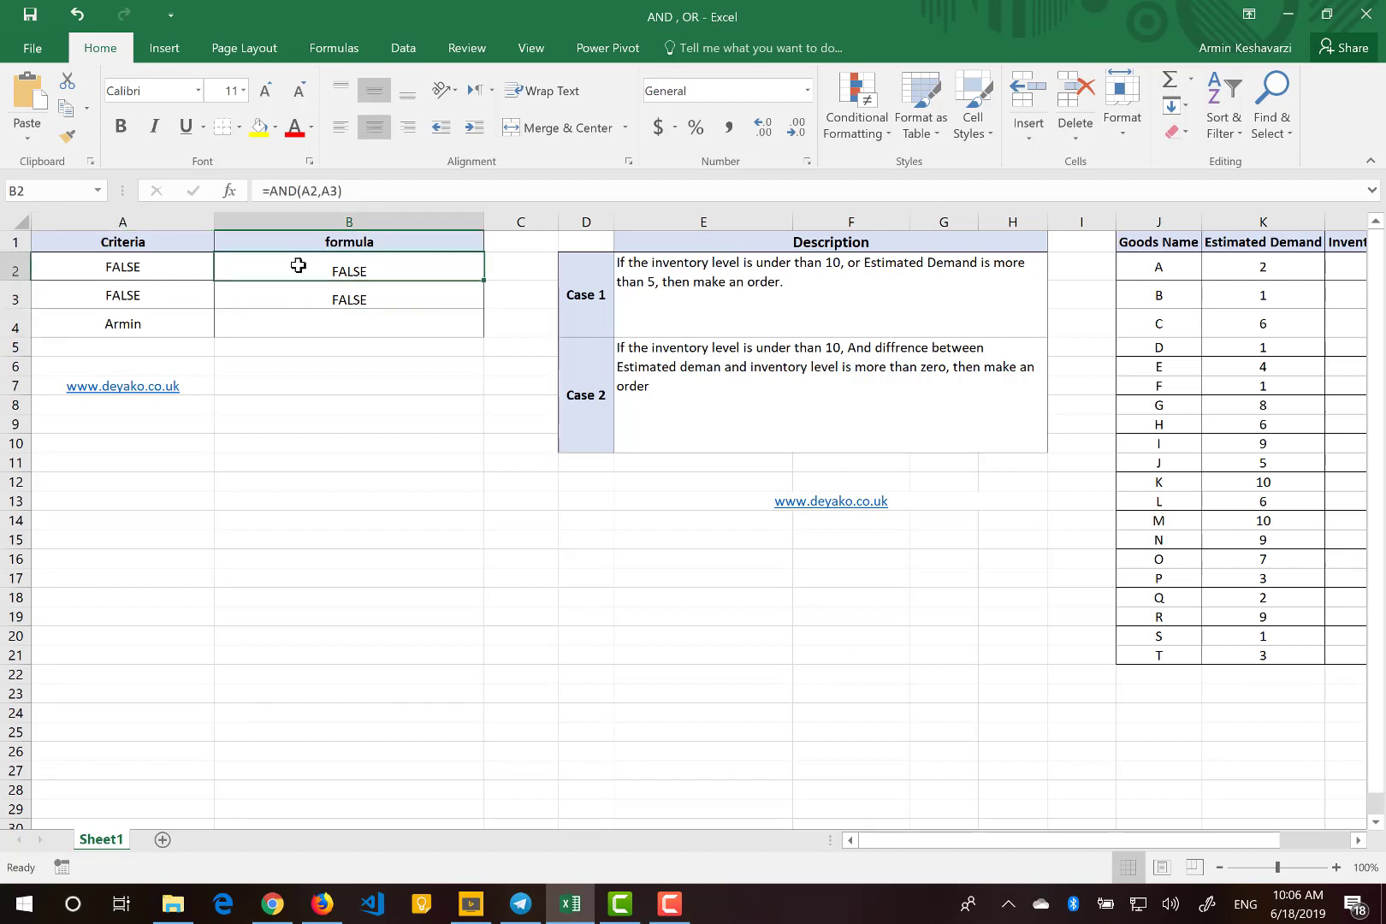
{"action": "left_click", "coordinate": [340, 189]}
{"action": "type", "text": ","}
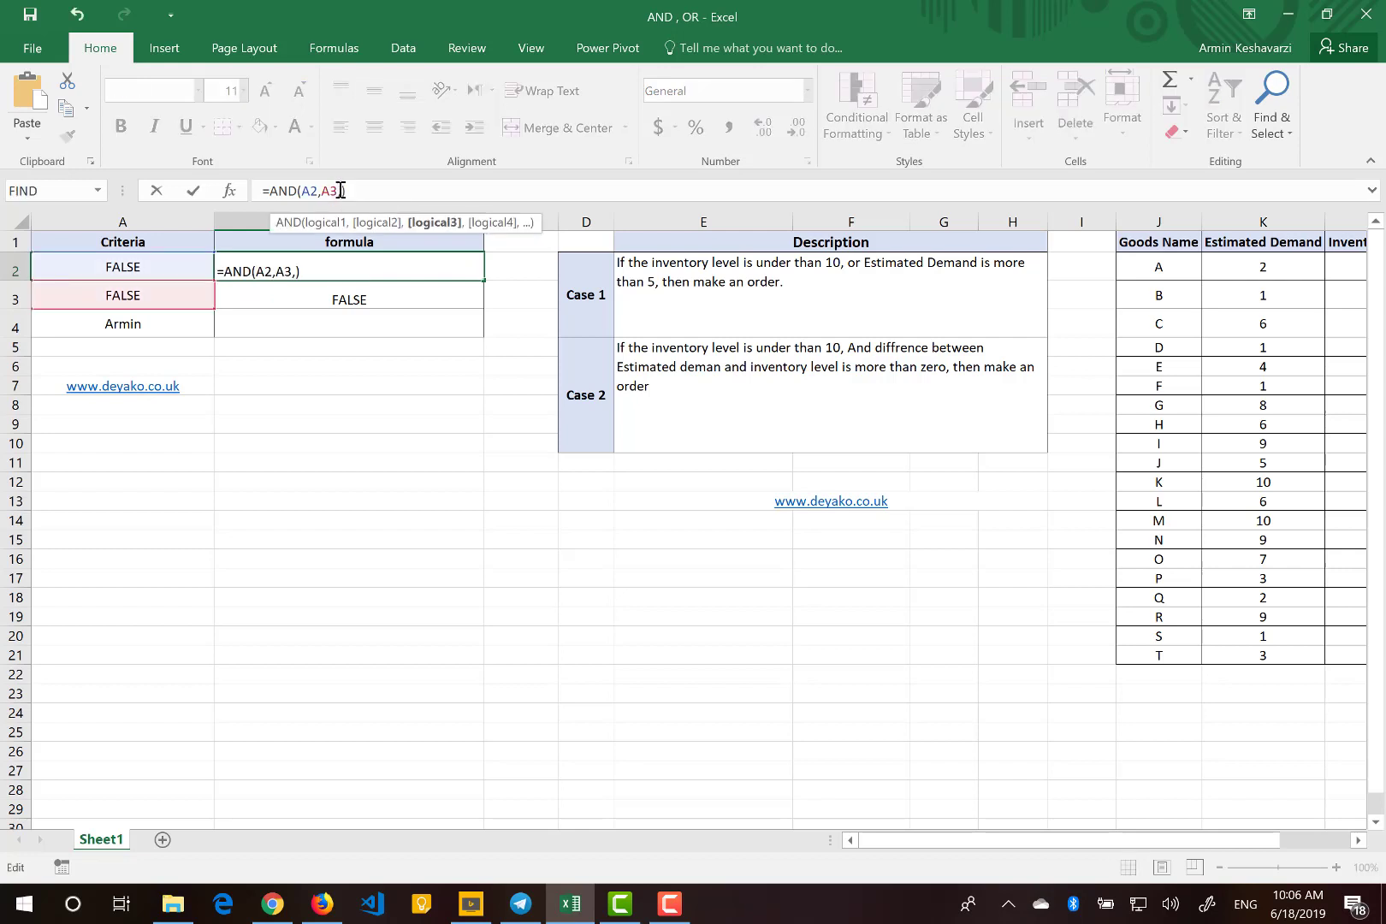
{"action": "left_click", "coordinate": [122, 322]}
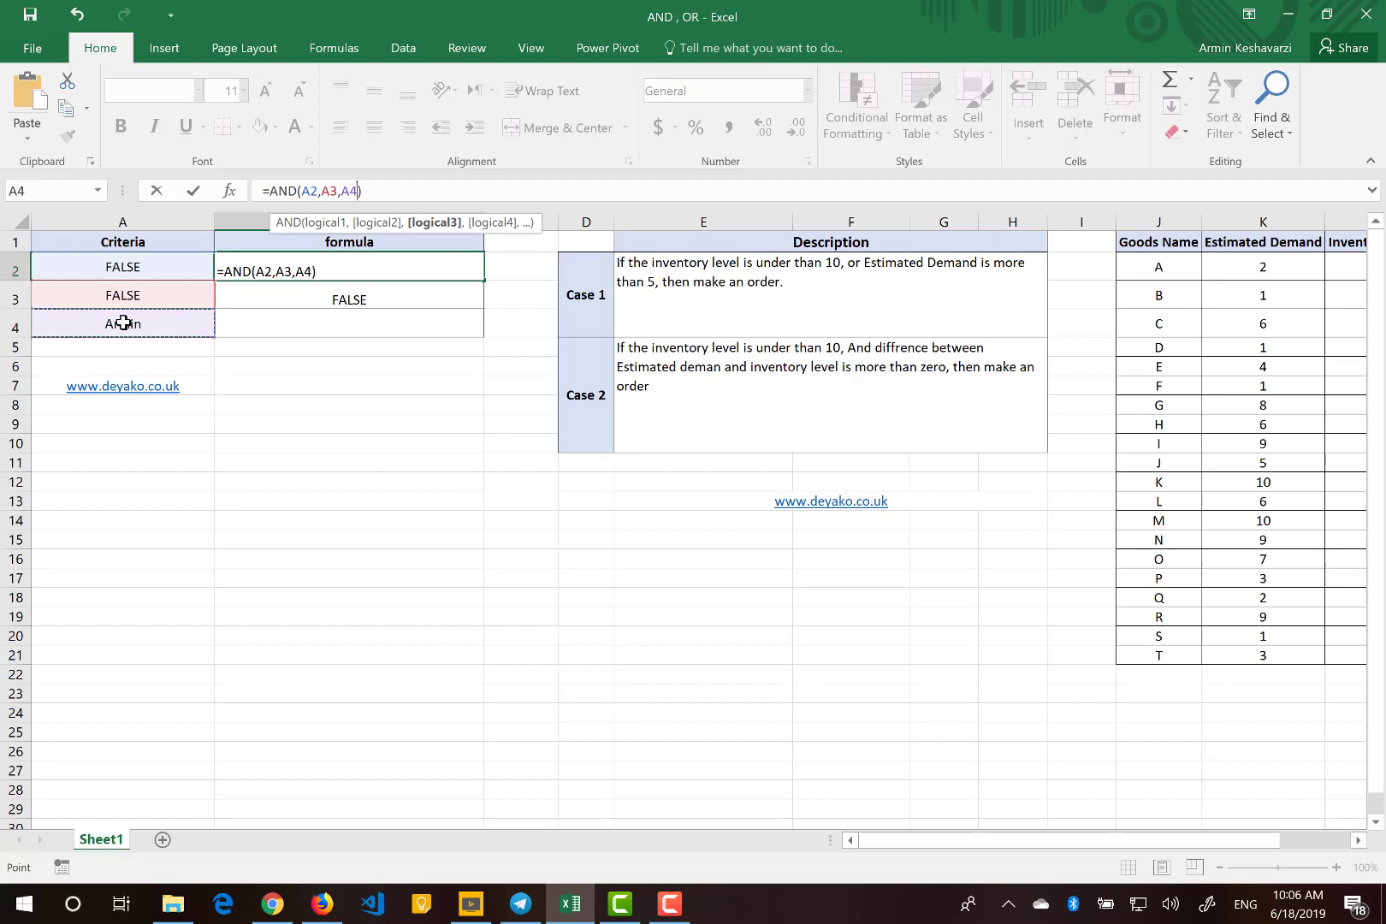
{"action": "left_click_drag", "start_coordinate": [301, 190], "coordinate": [361, 186]}
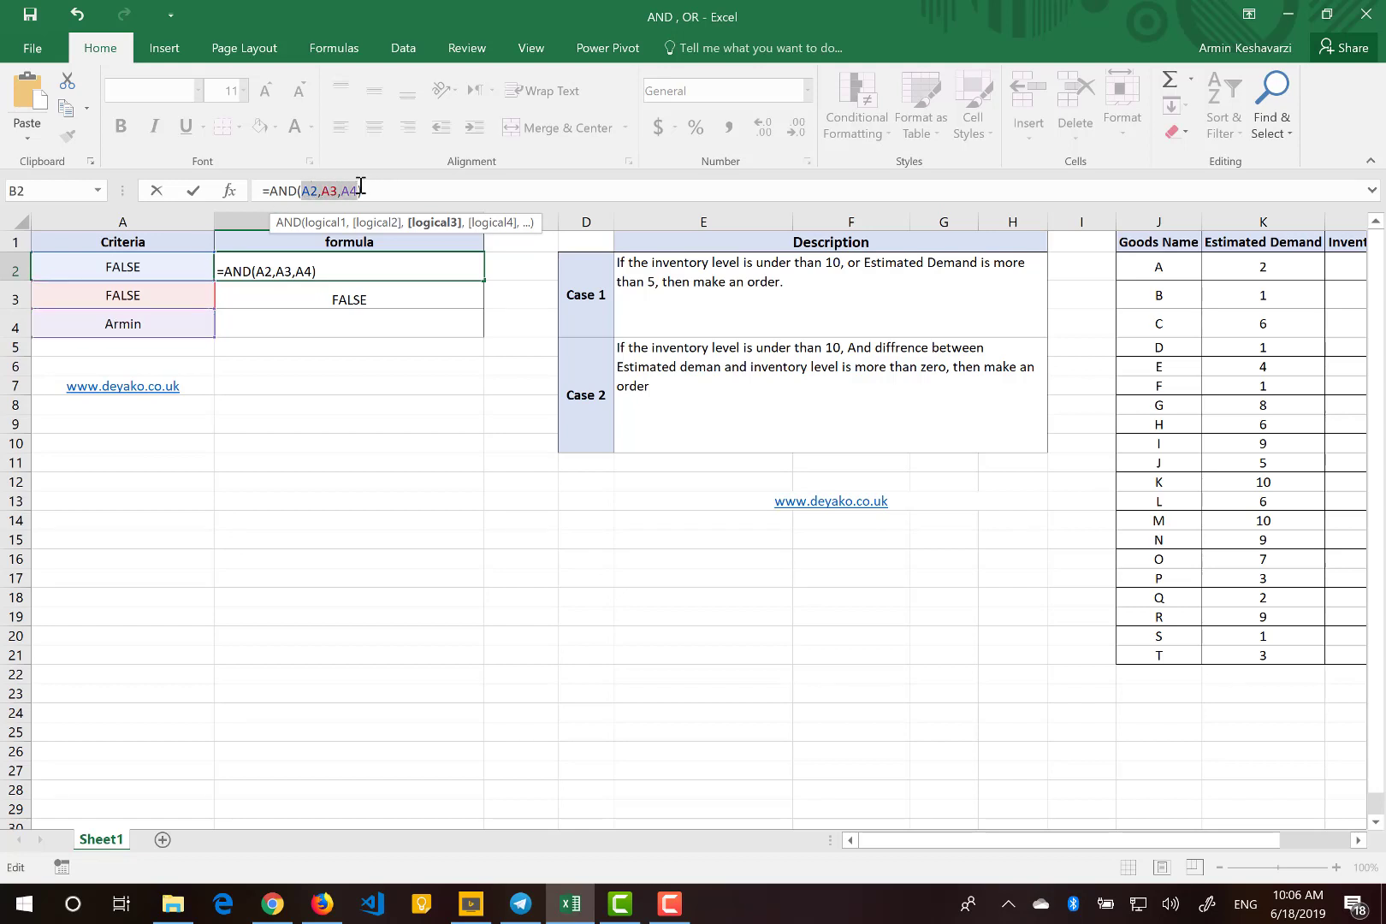
{"action": "key", "text": "Return"}
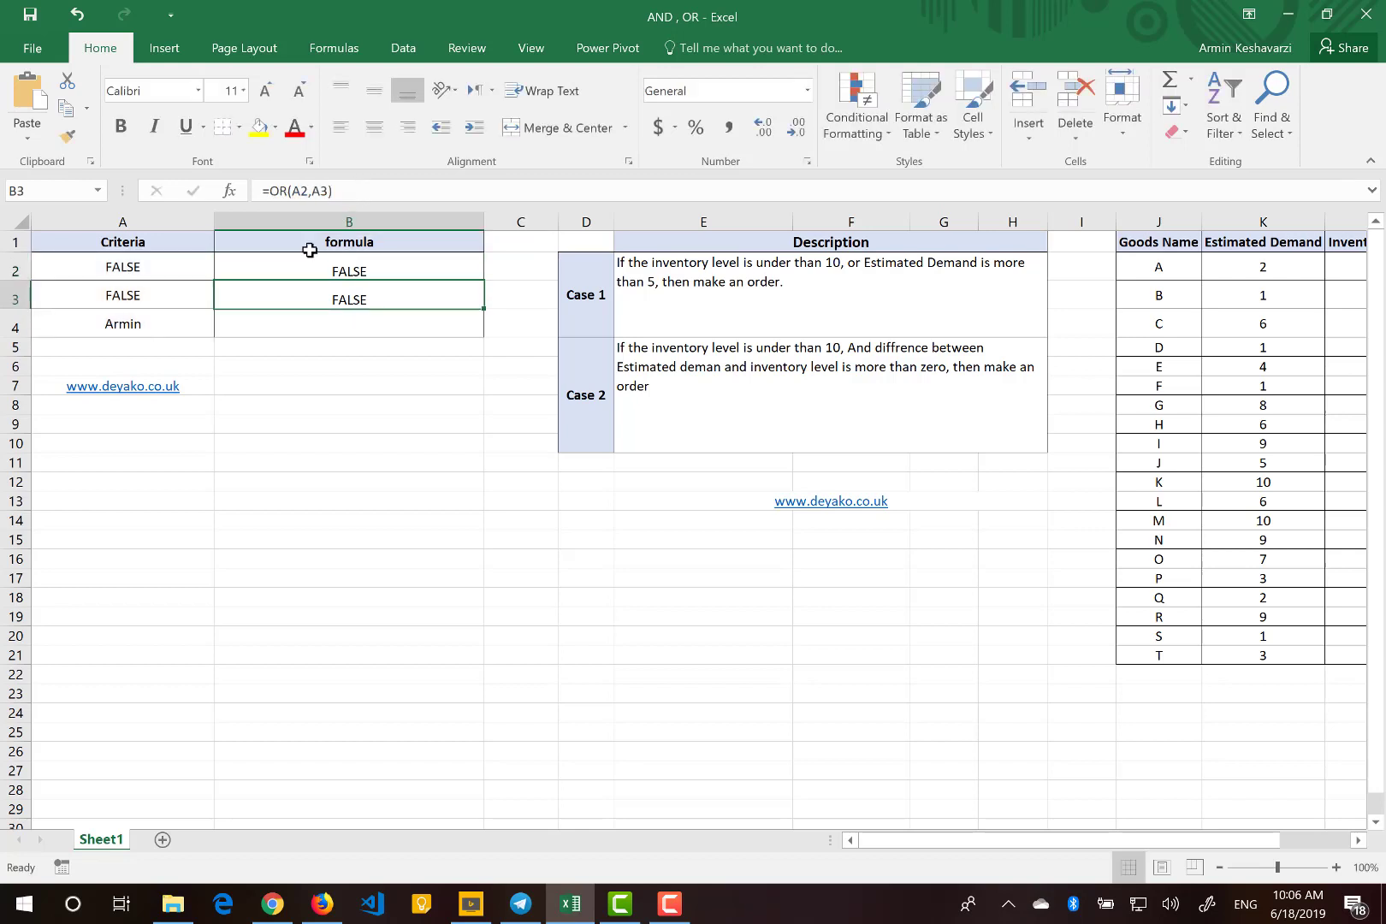
Set the criteria in A3 and A2 to TRUE
{"action": "left_click", "coordinate": [150, 283]}
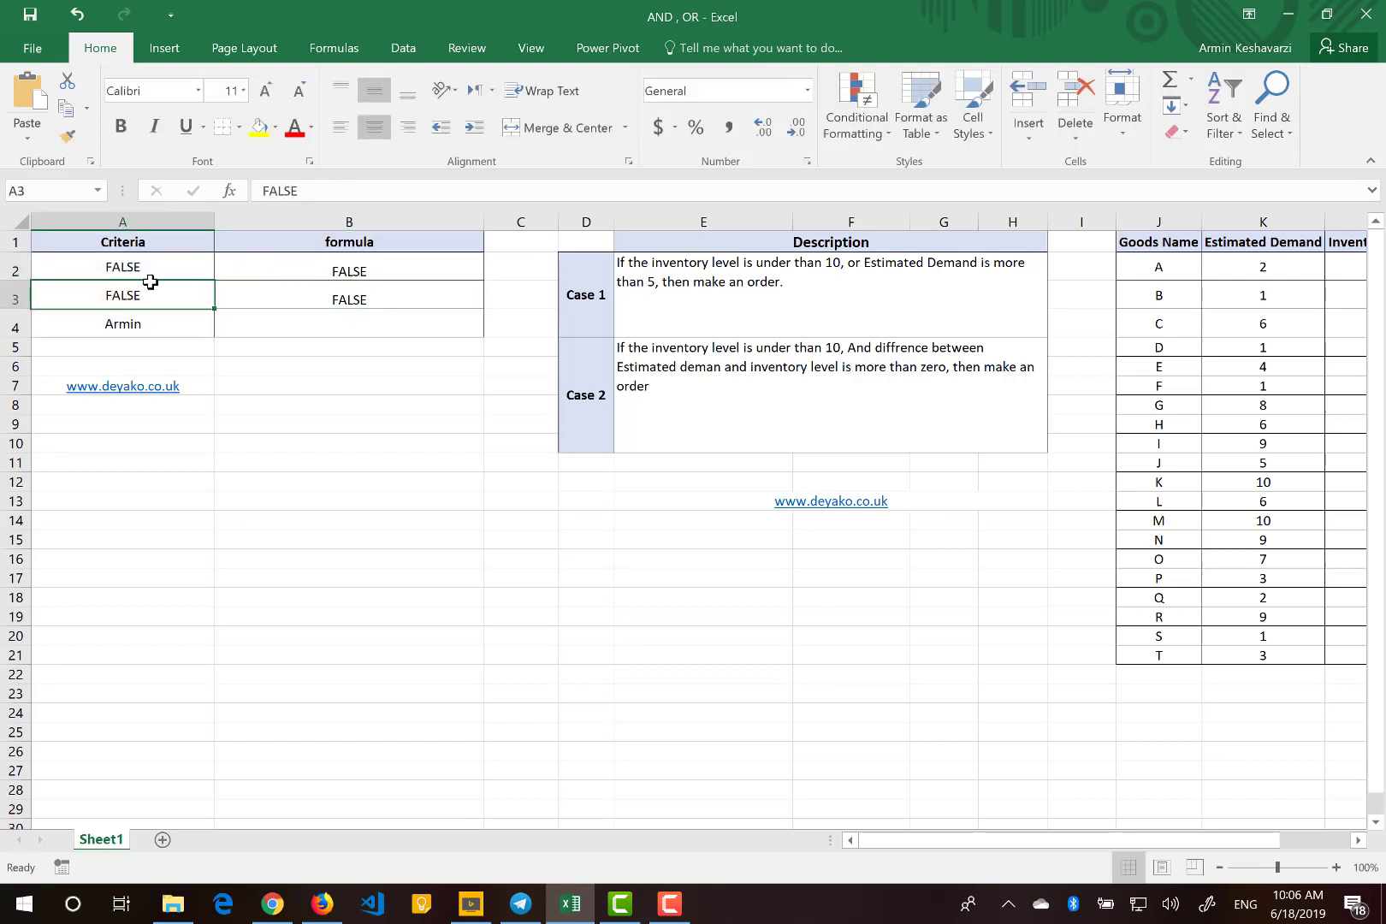
{"action": "type", "text": "True"}
{"action": "key", "text": "Return"}
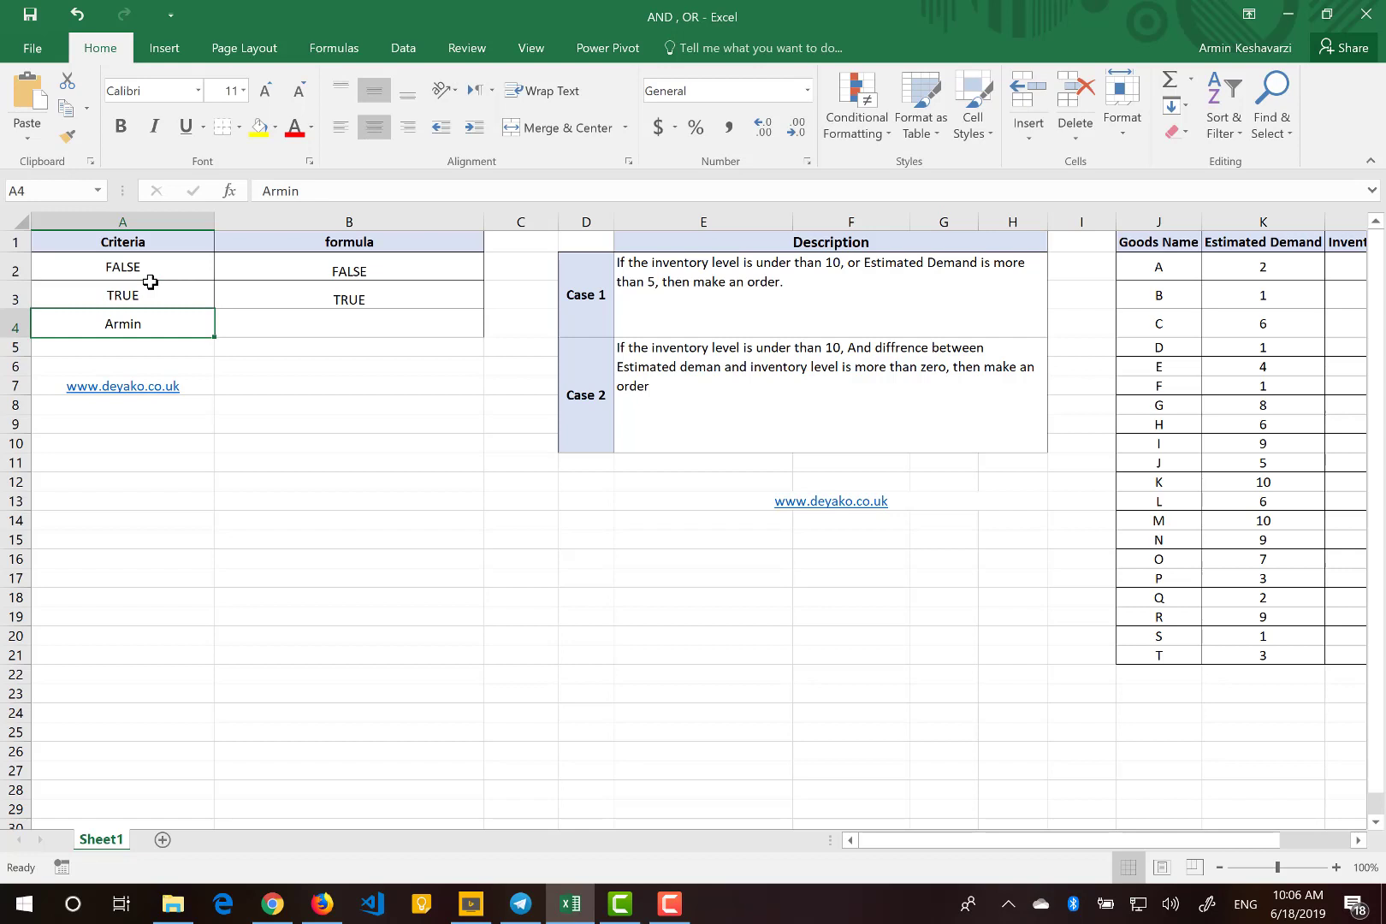
{"action": "left_click", "coordinate": [150, 282]}
{"action": "key", "text": "Up"}
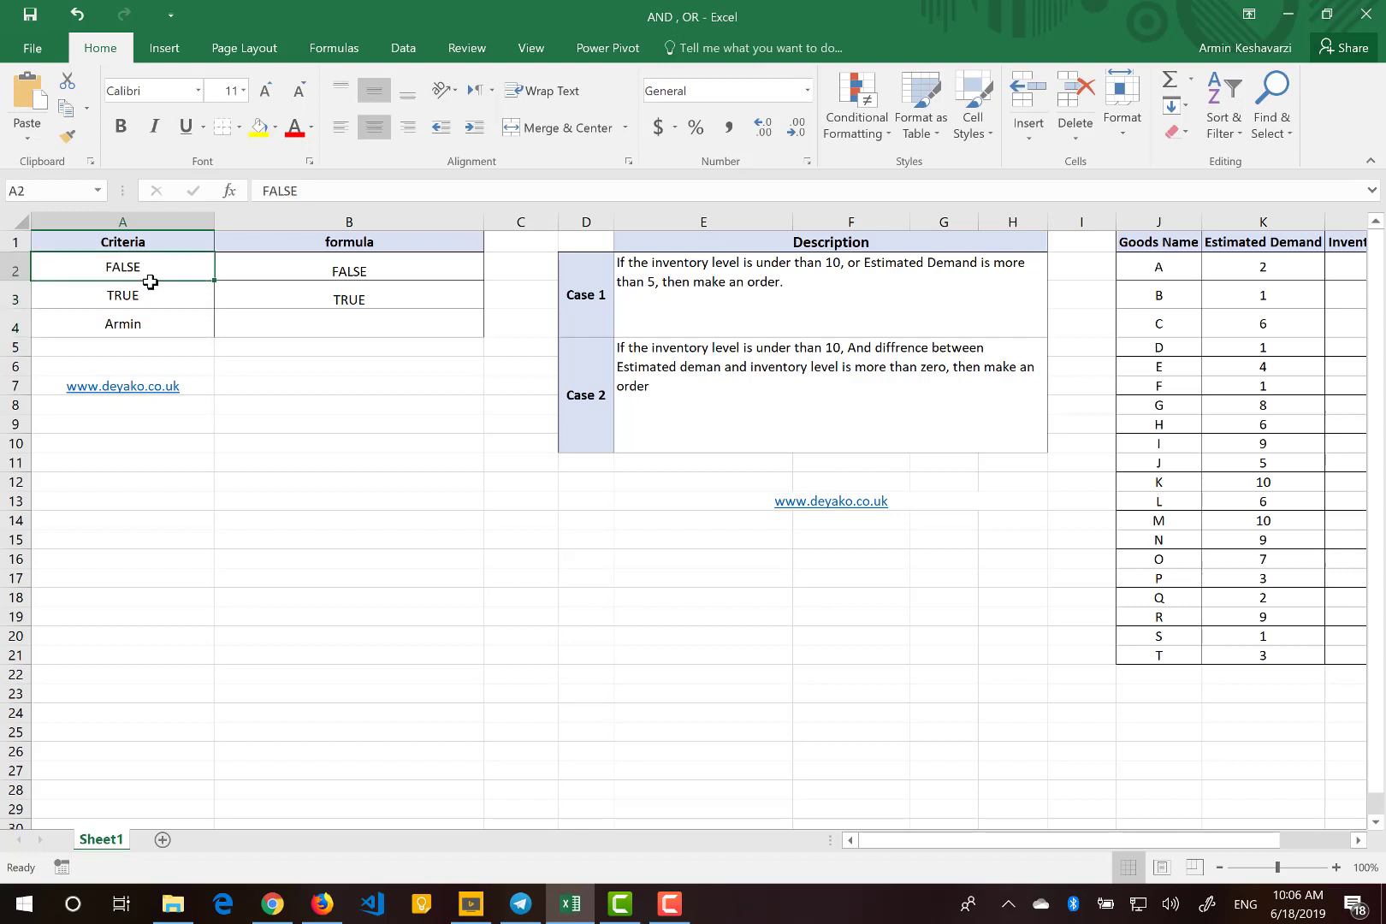
{"action": "type", "text": "True"}
{"action": "key", "text": "Return"}
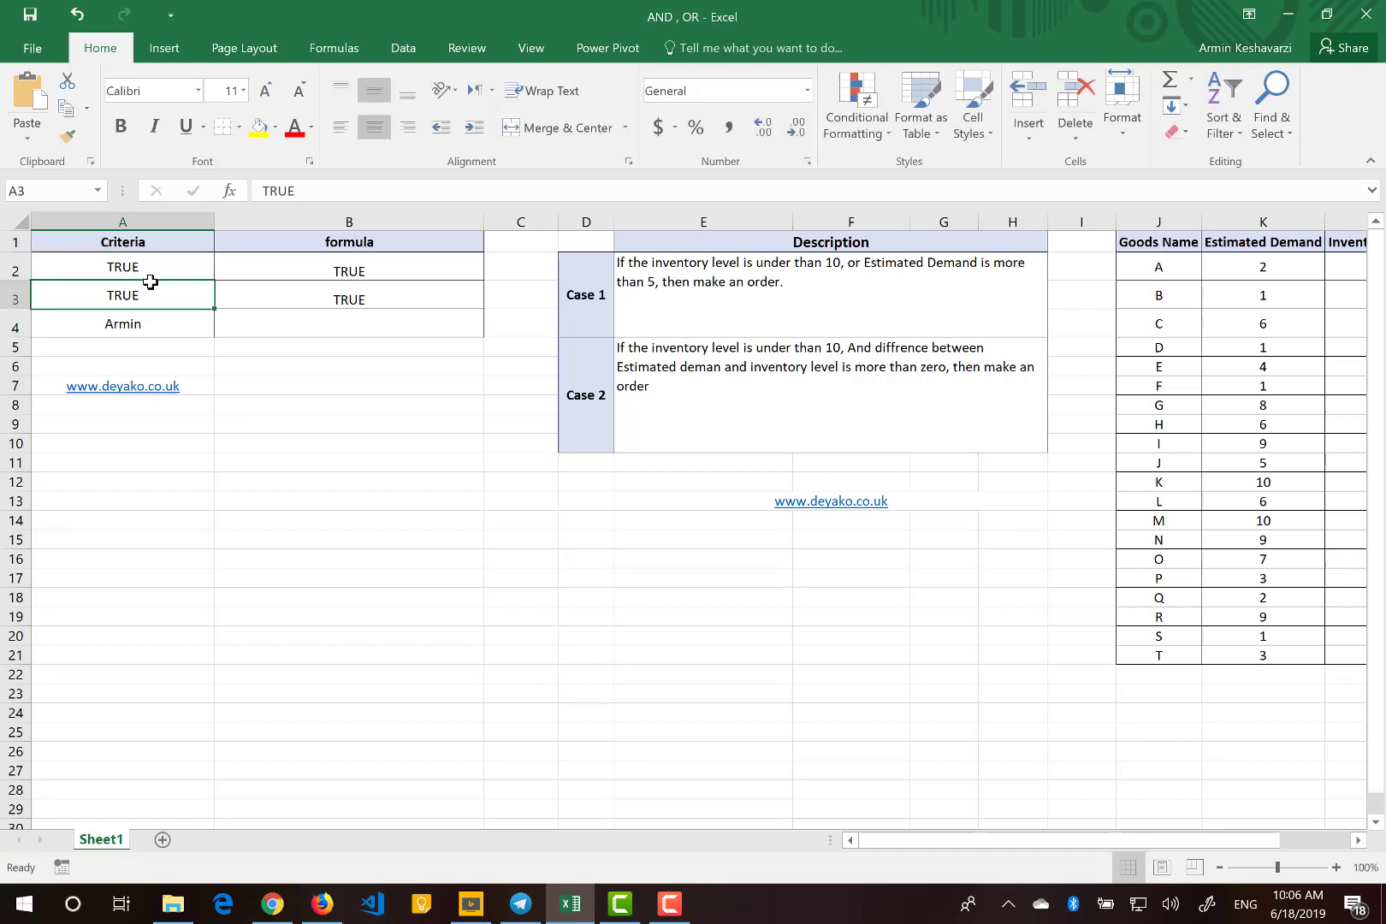
Examine how the AND formula in B2 evaluates each argument, including the text in A4, using Function Arguments
{"action": "left_click", "coordinate": [278, 271]}
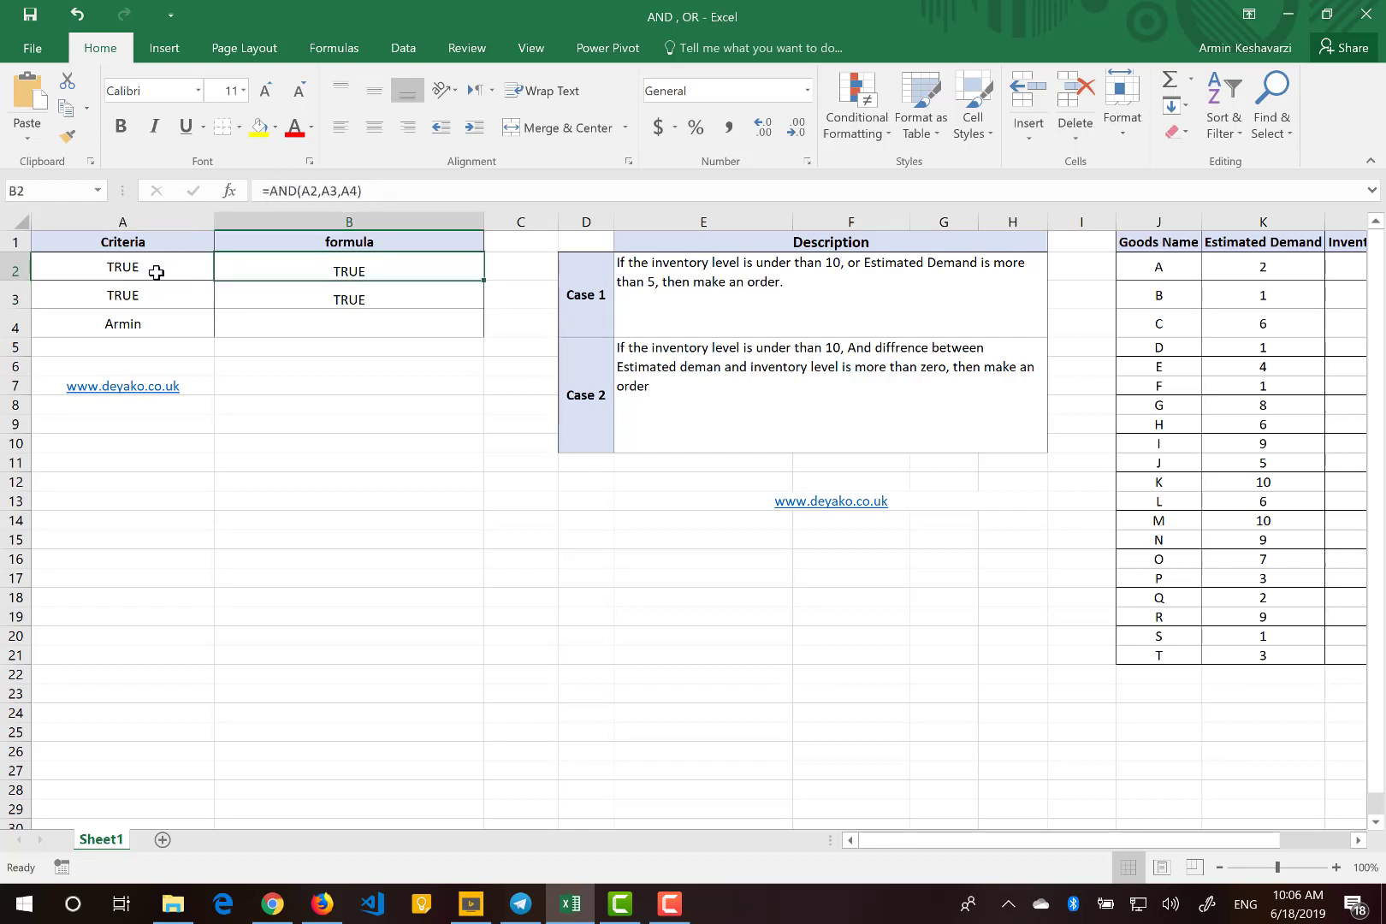
{"action": "right_click", "coordinate": [124, 325]}
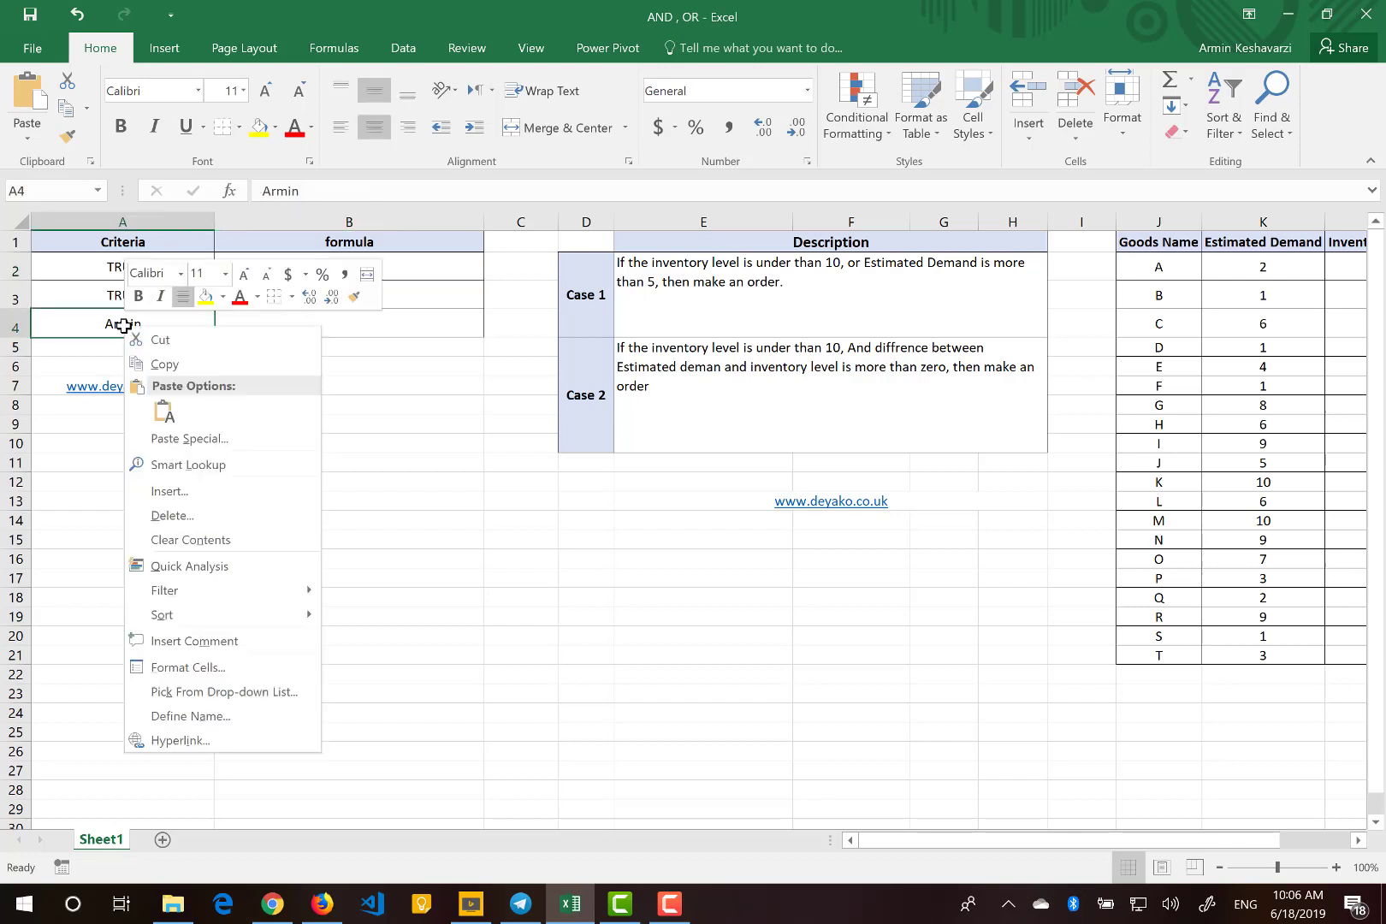
{"action": "left_click", "coordinate": [105, 320]}
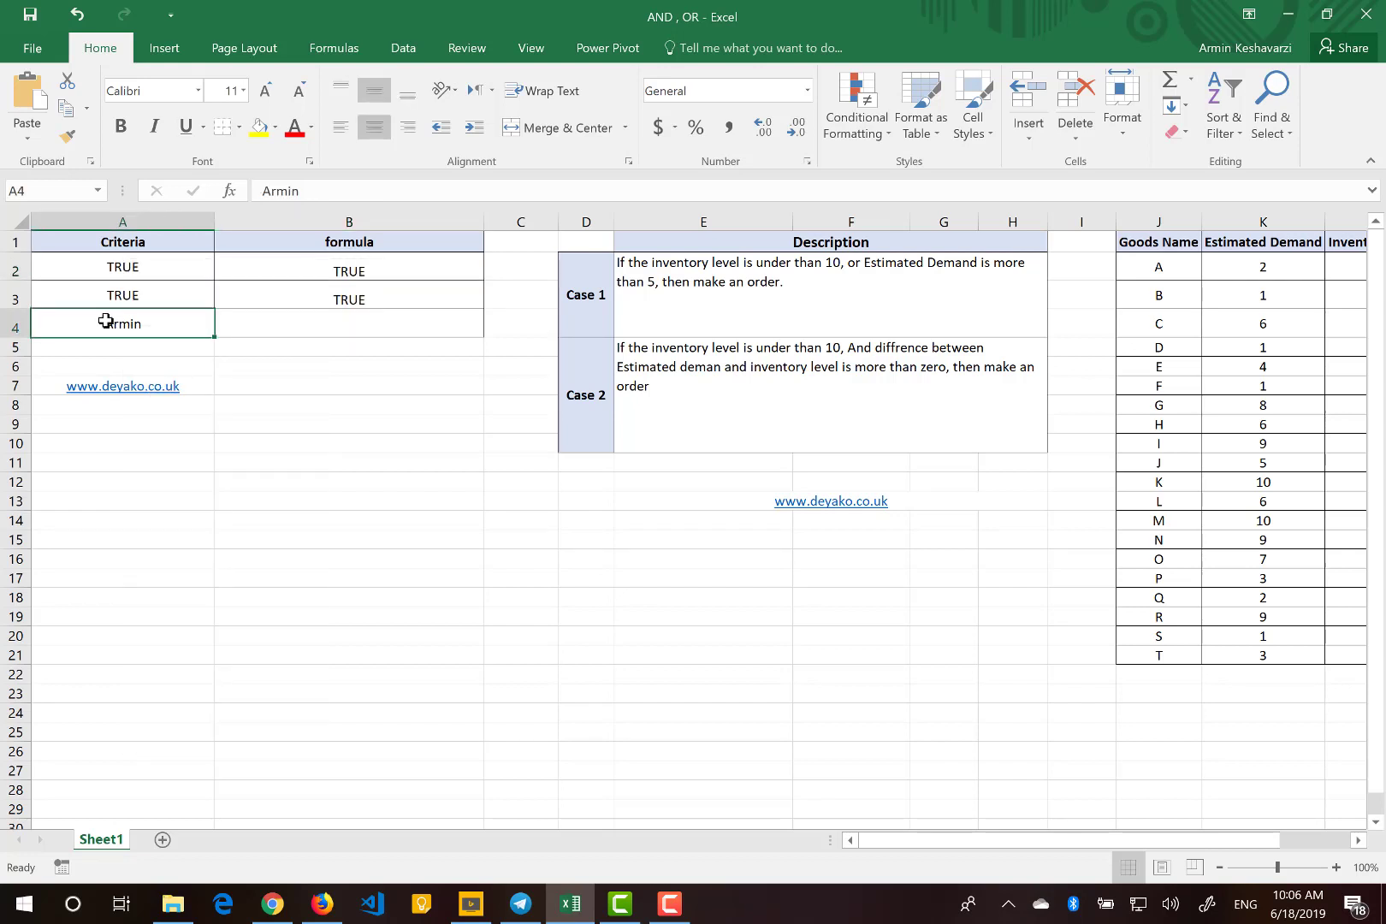
{"action": "left_click", "coordinate": [268, 267]}
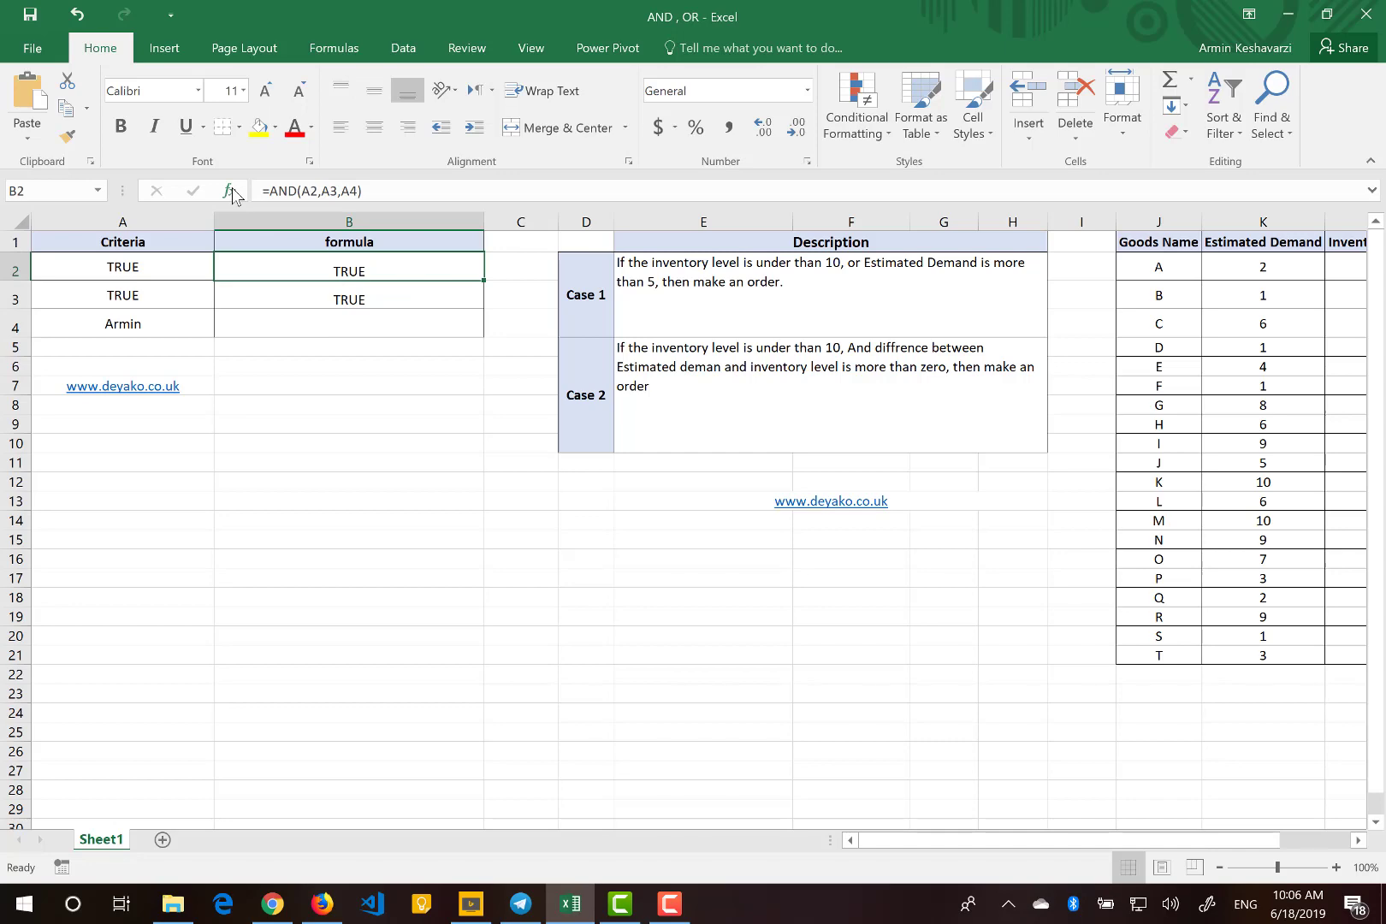
{"action": "left_click", "coordinate": [232, 192]}
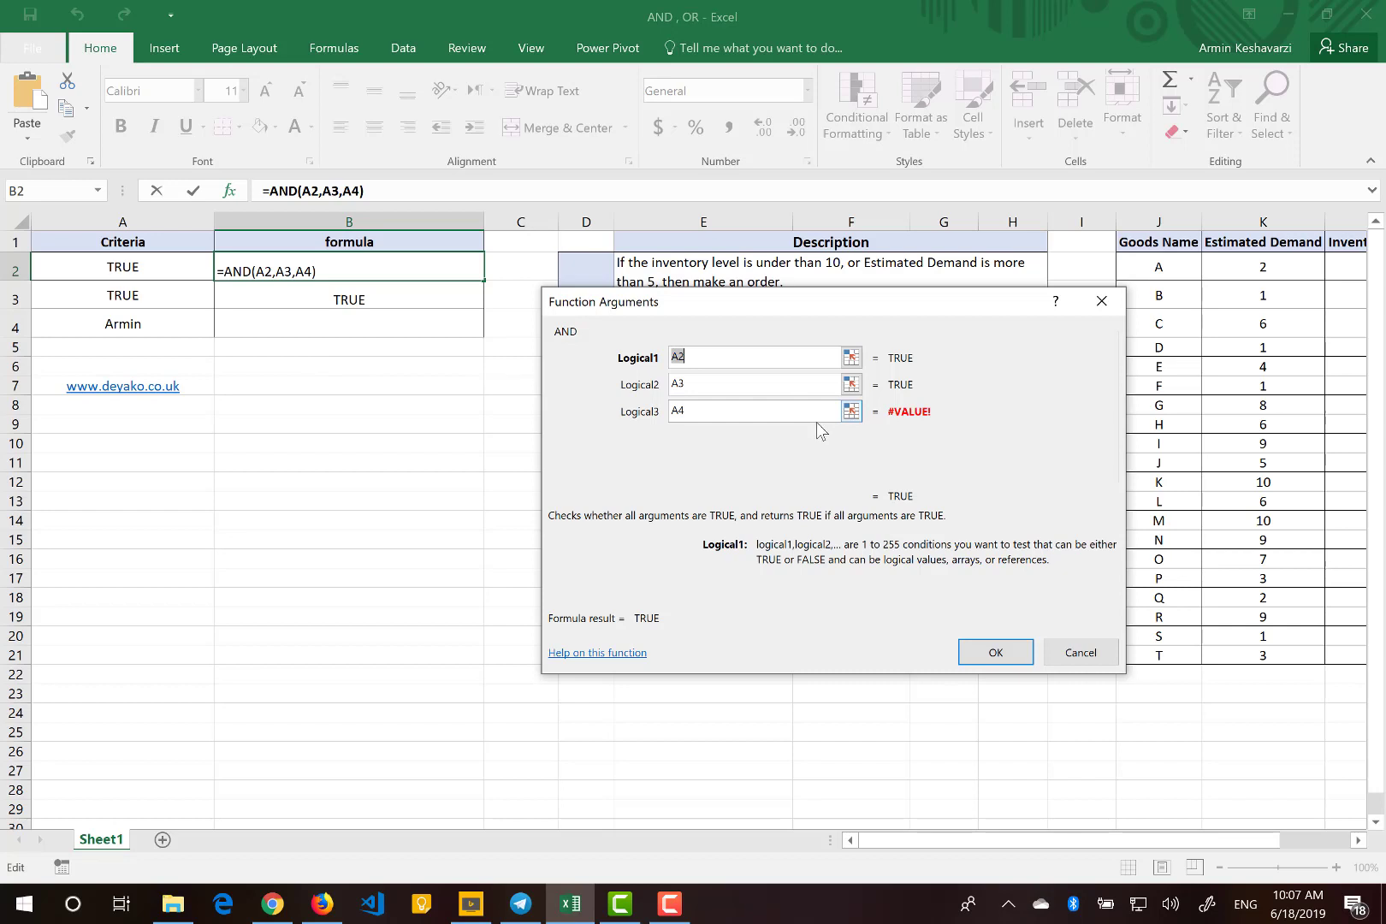
{"action": "left_click", "coordinate": [995, 652]}
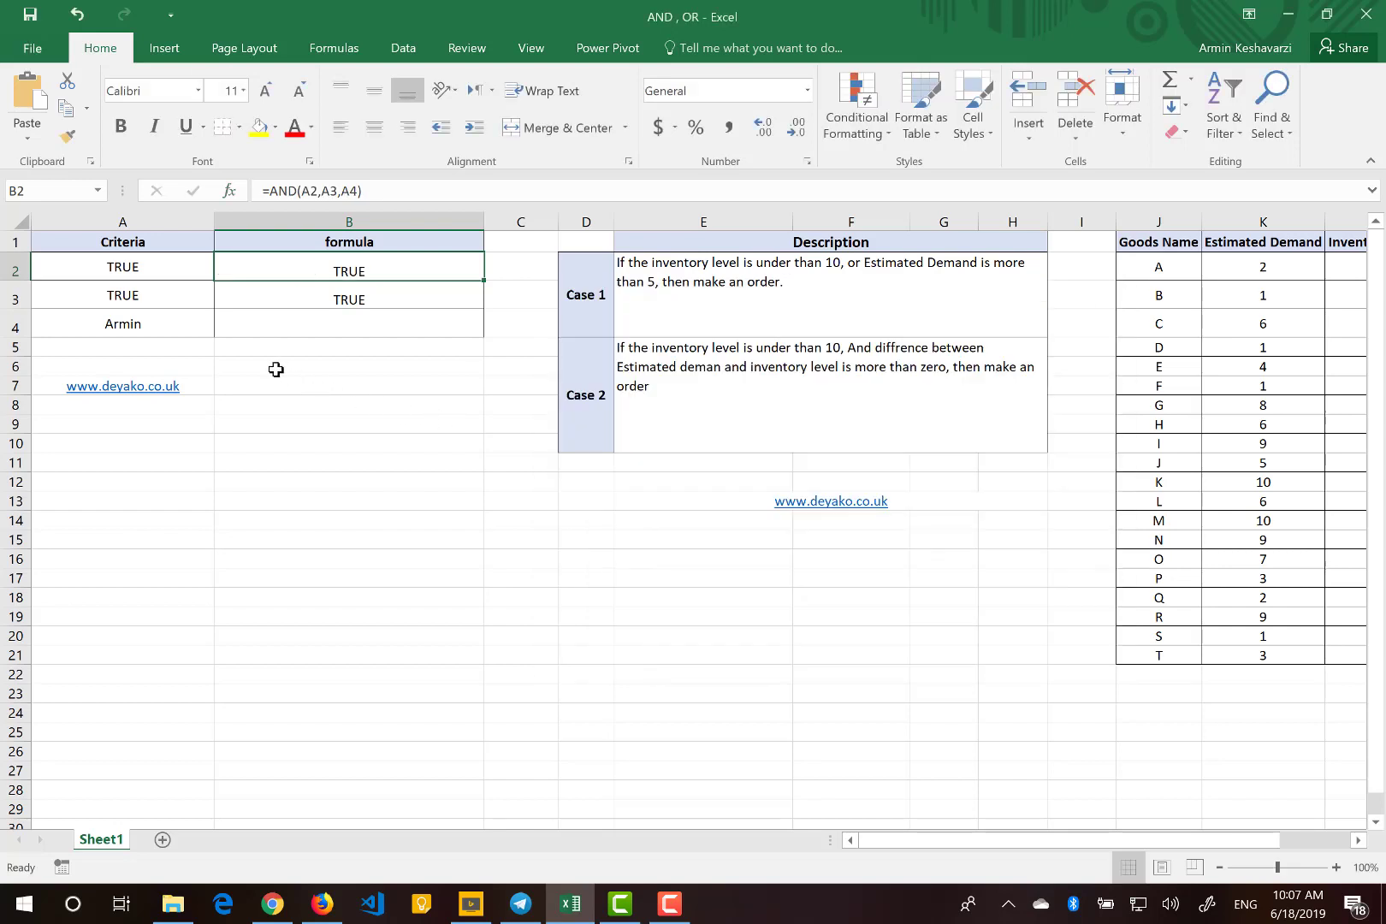
Replace the text in A4 with 5 and inspect how the AND formula in B2 evaluates its arguments
{"action": "left_click", "coordinate": [183, 325]}
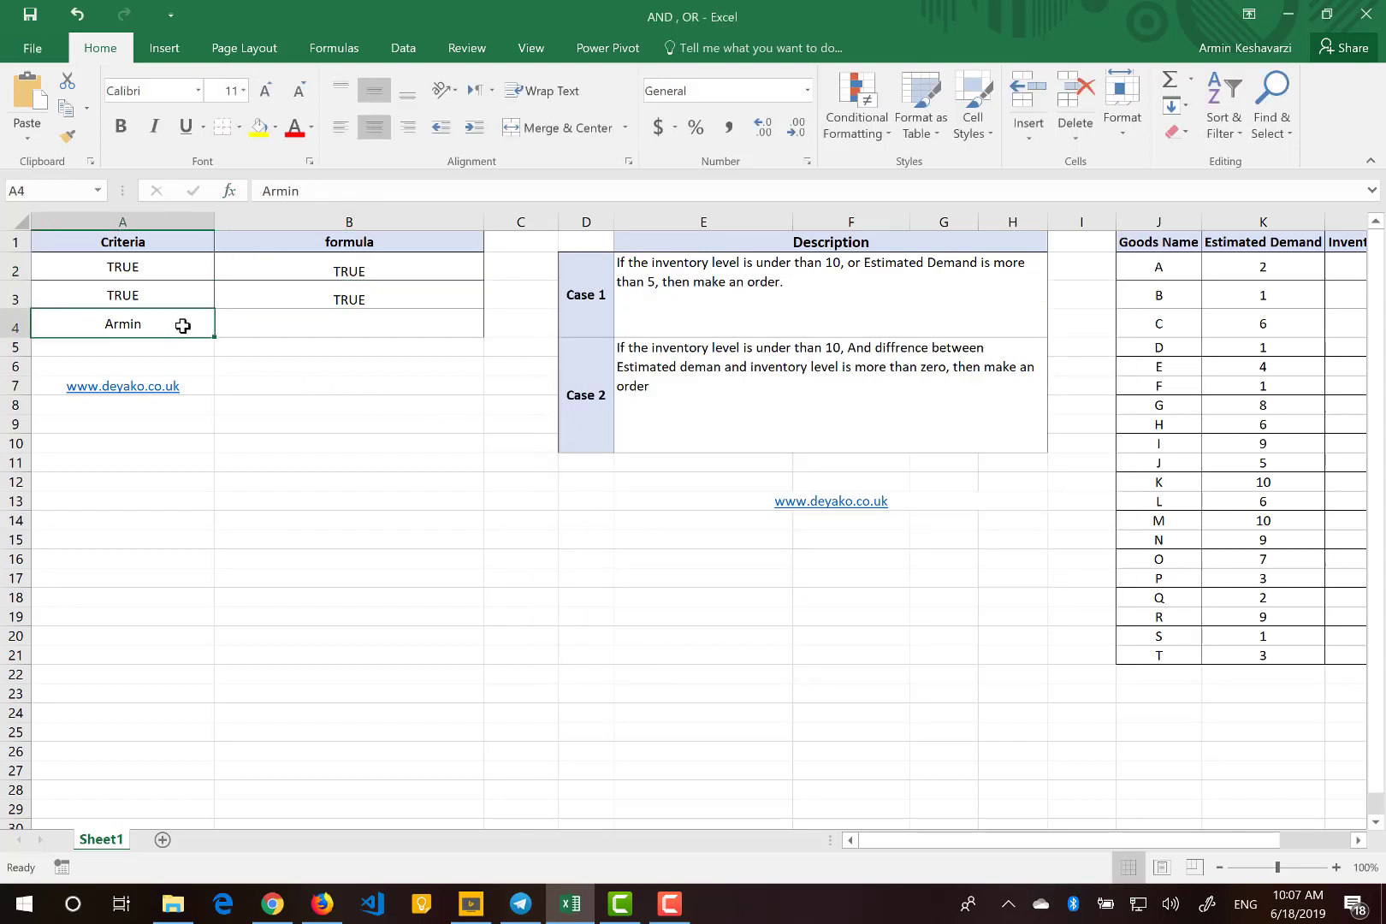
{"action": "type", "text": "5"}
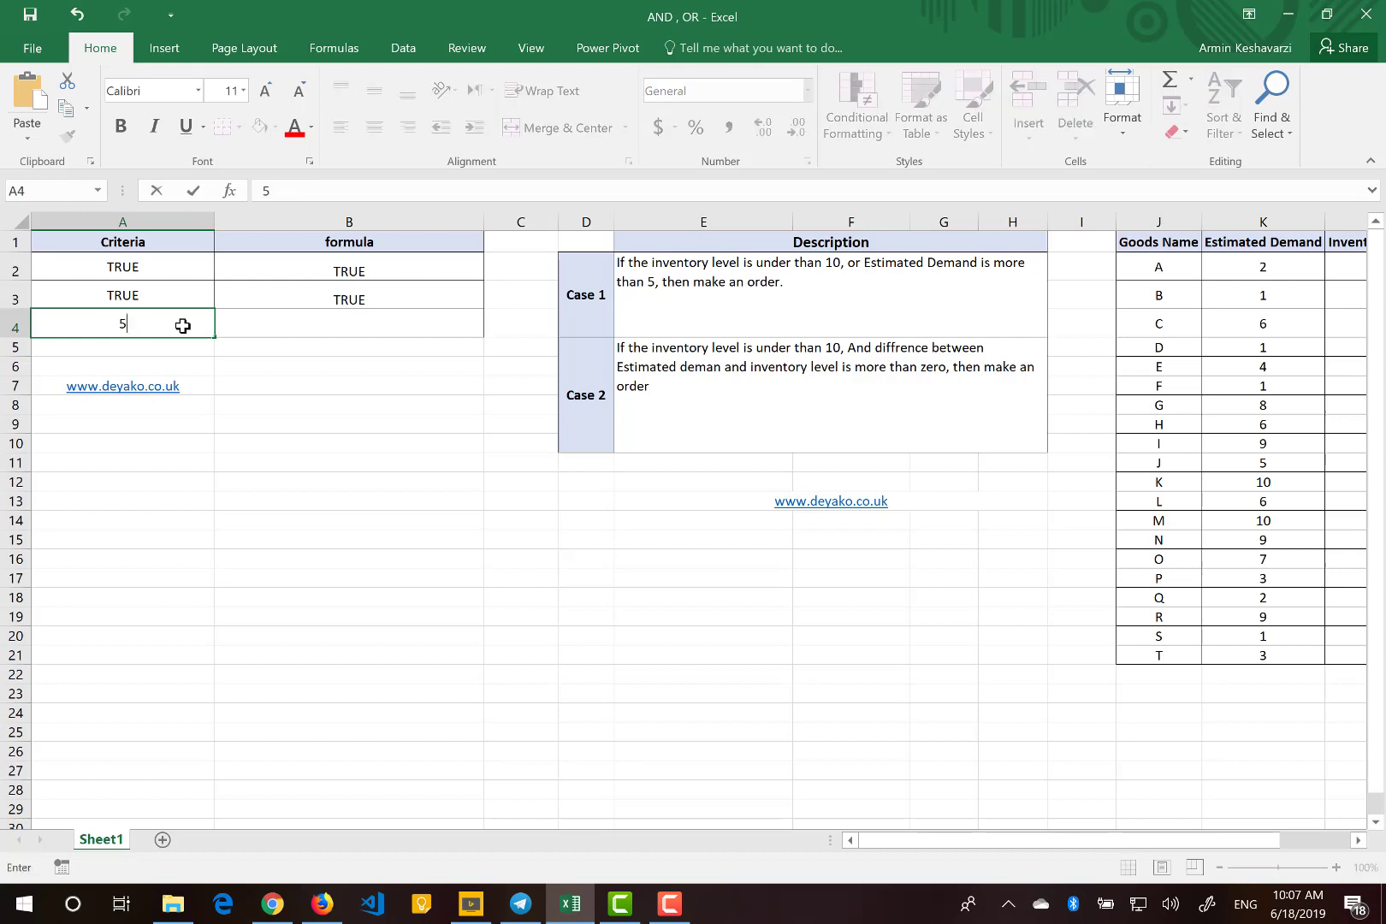
{"action": "key", "text": "Return"}
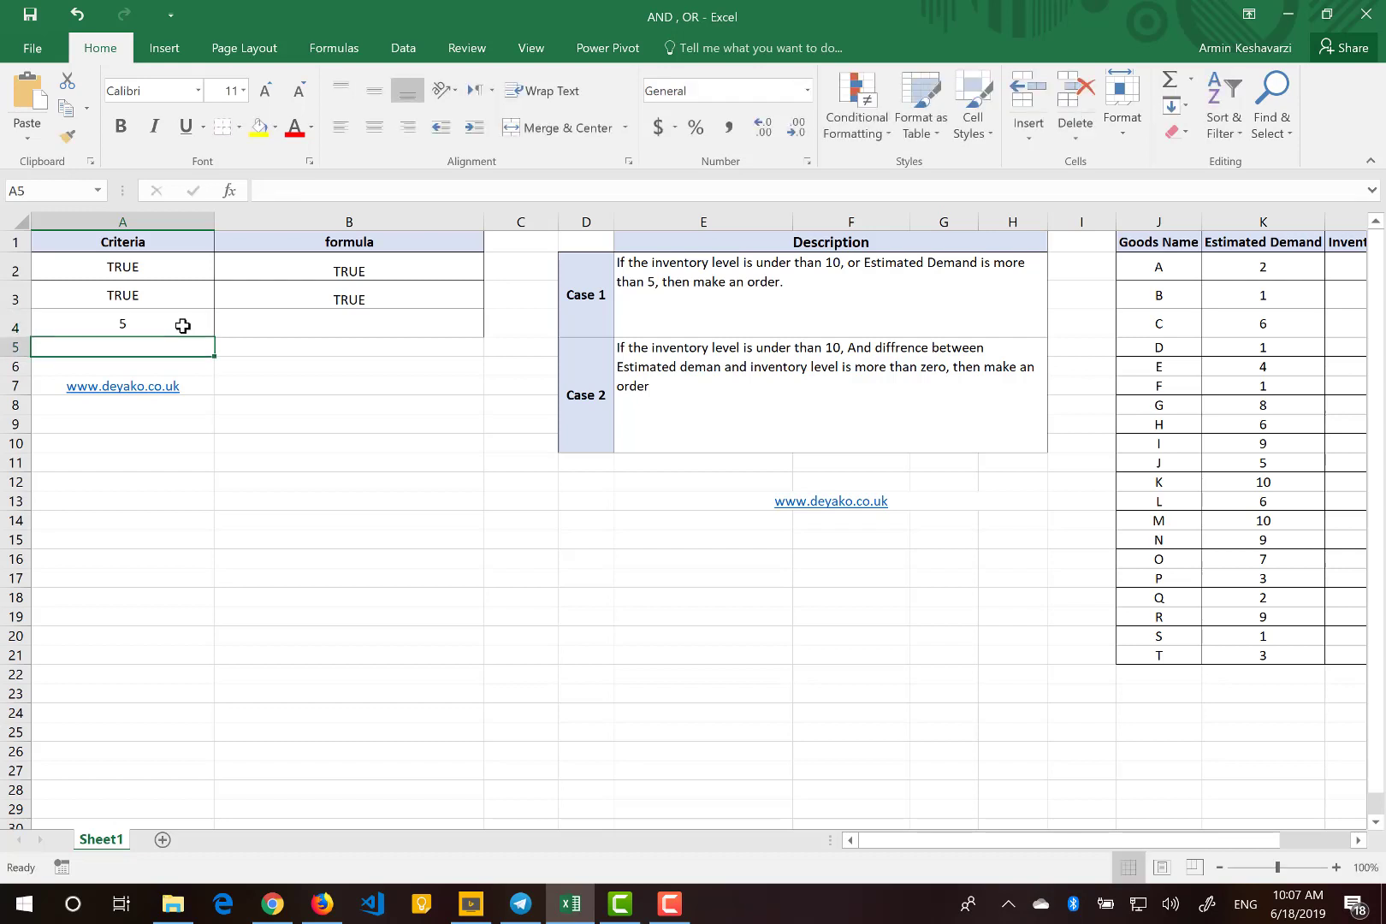
{"action": "left_click", "coordinate": [310, 266]}
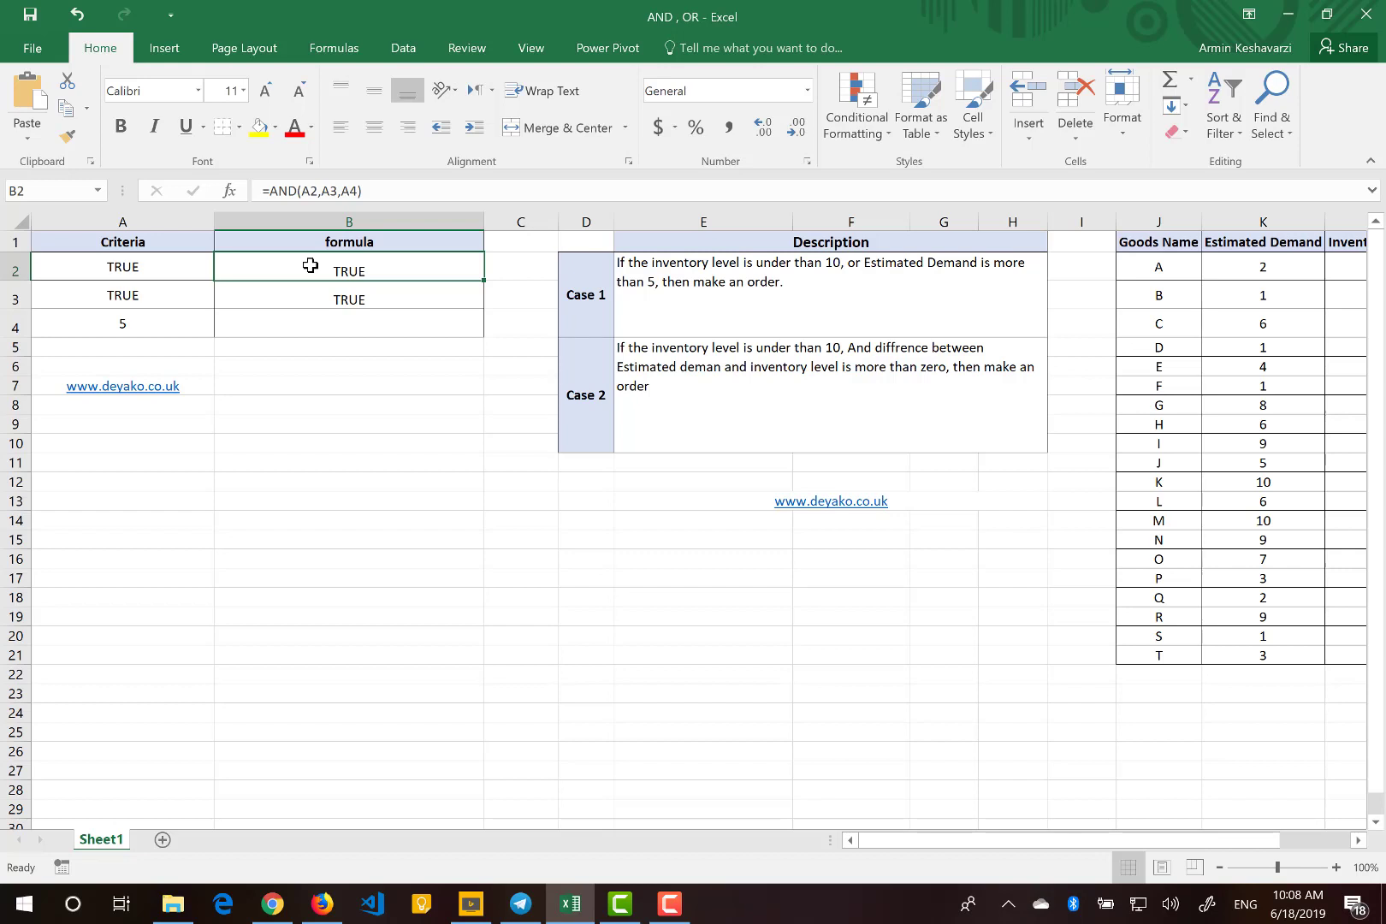
{"action": "left_click", "coordinate": [231, 190]}
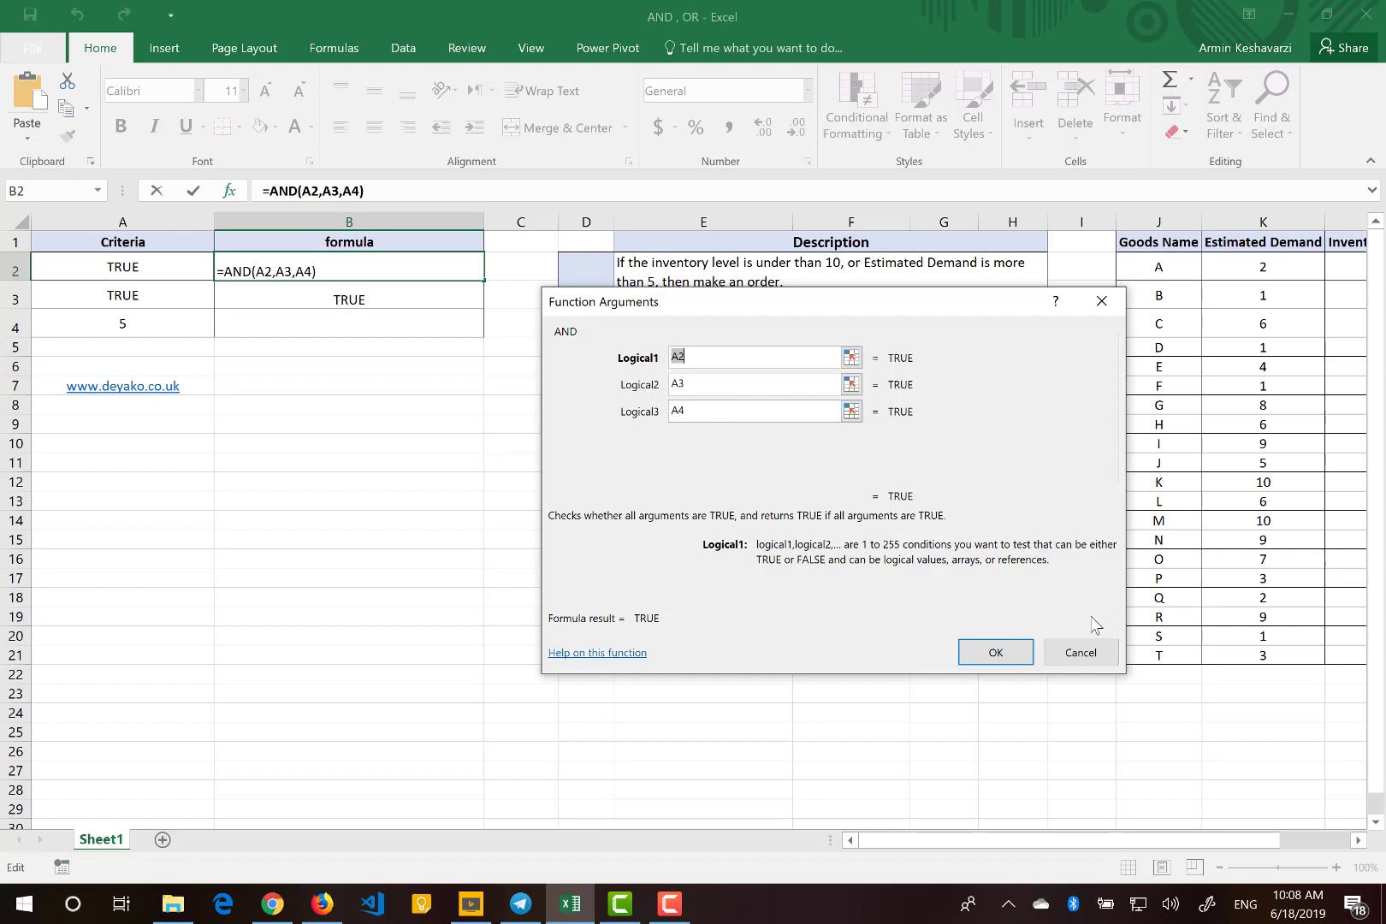
{"action": "left_click", "coordinate": [1081, 653]}
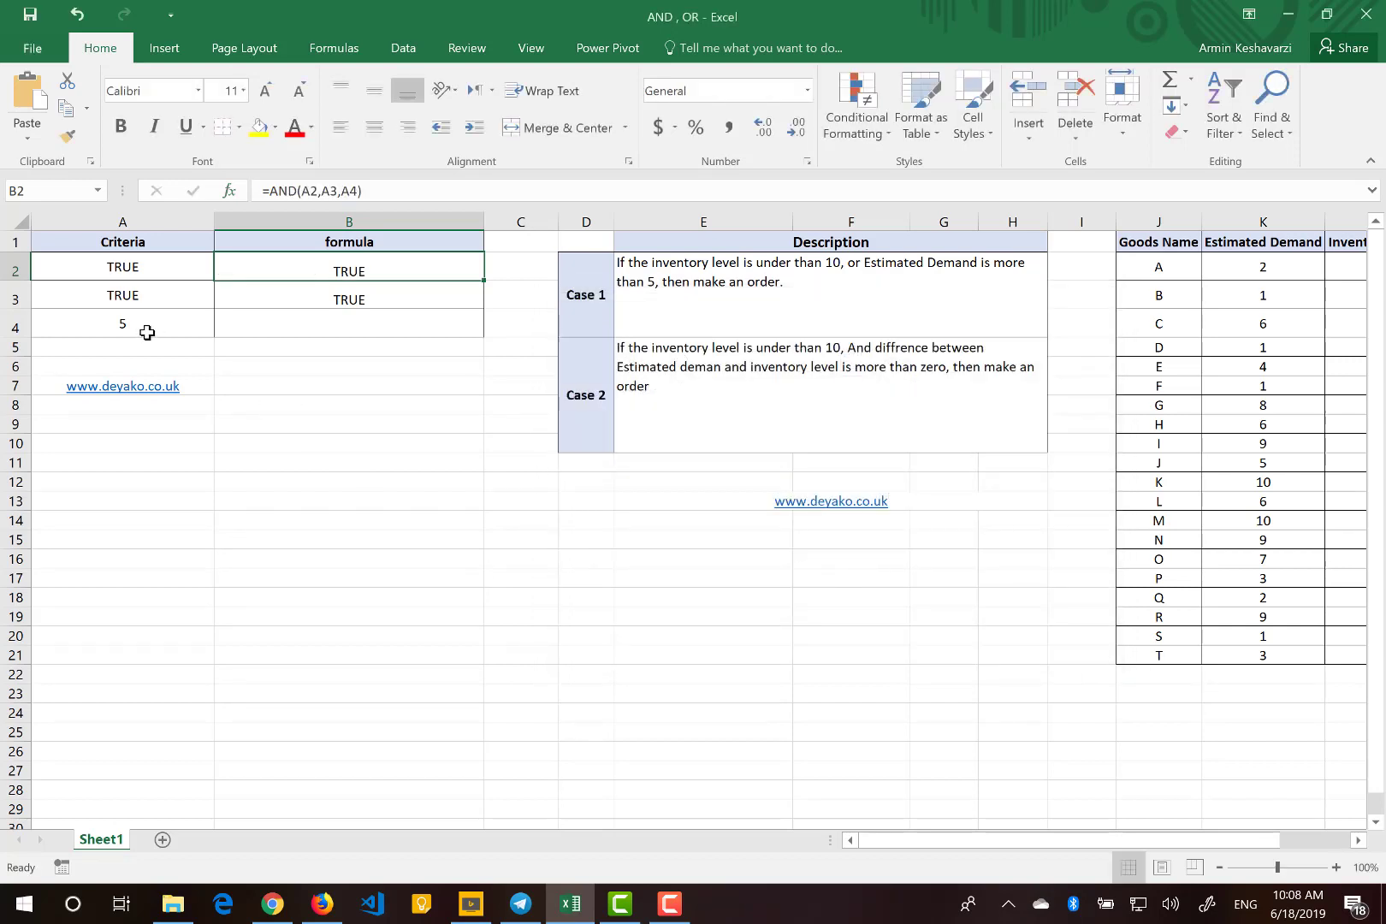
Test the AND formula in B2 with A4 set to 0 and with A4 set to 1
{"action": "left_click", "coordinate": [147, 332]}
{"action": "type", "text": "0"}
{"action": "key", "text": "Return"}
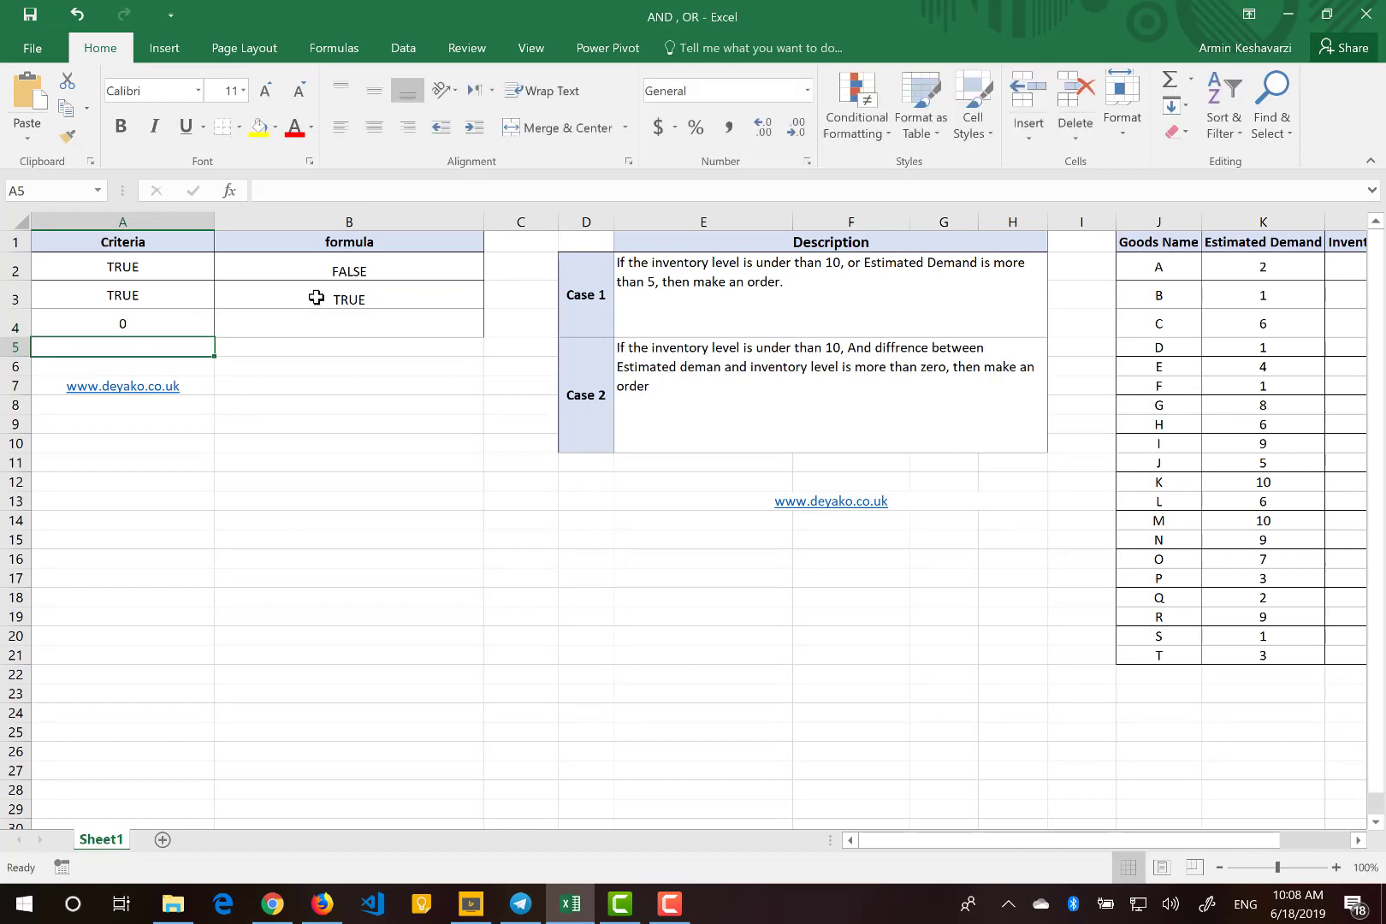
{"action": "left_click", "coordinate": [137, 330]}
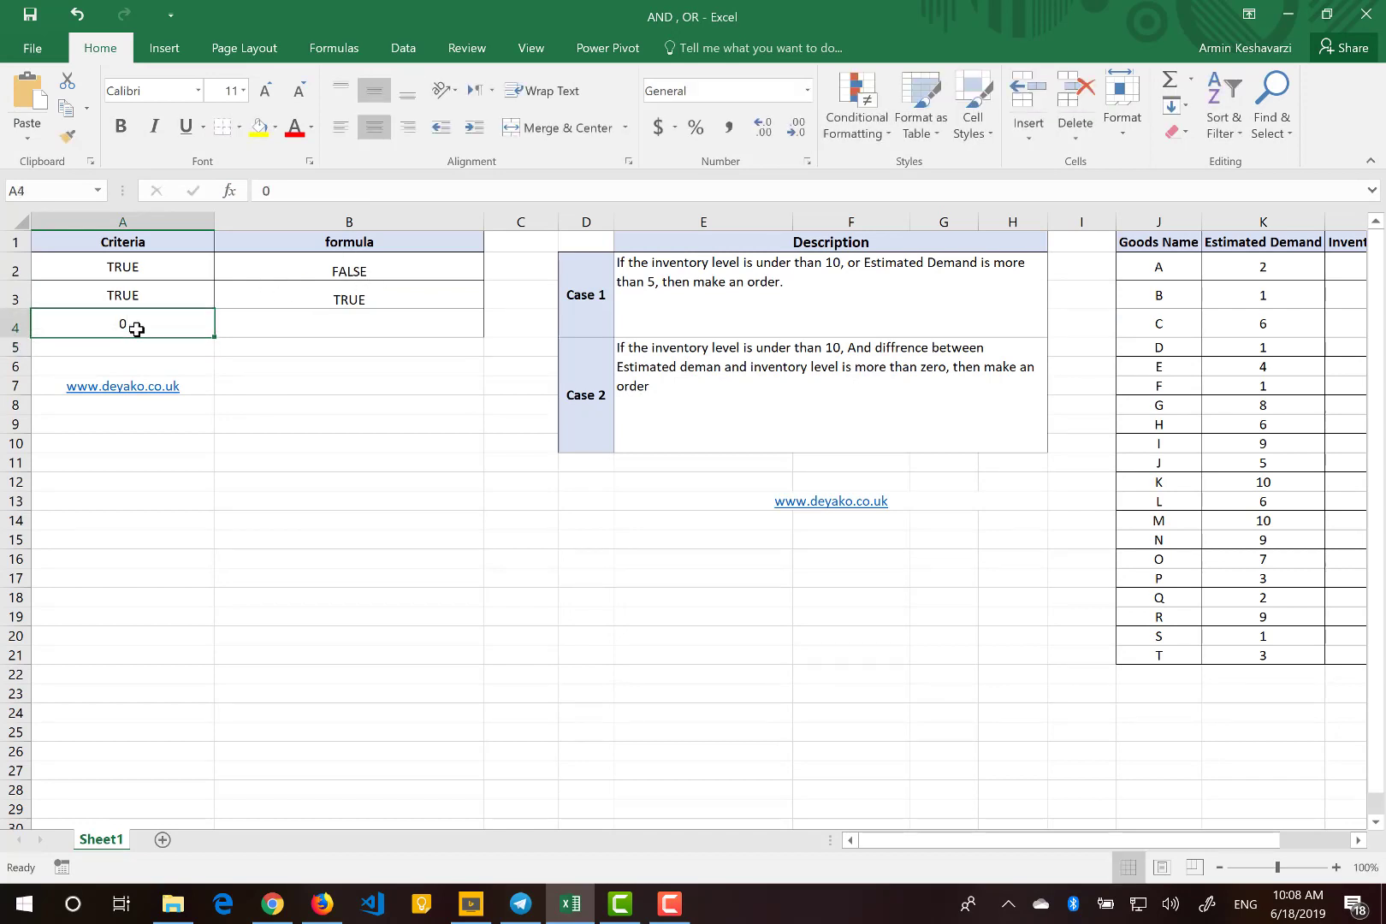
{"action": "type", "text": "1"}
{"action": "key", "text": "Return"}
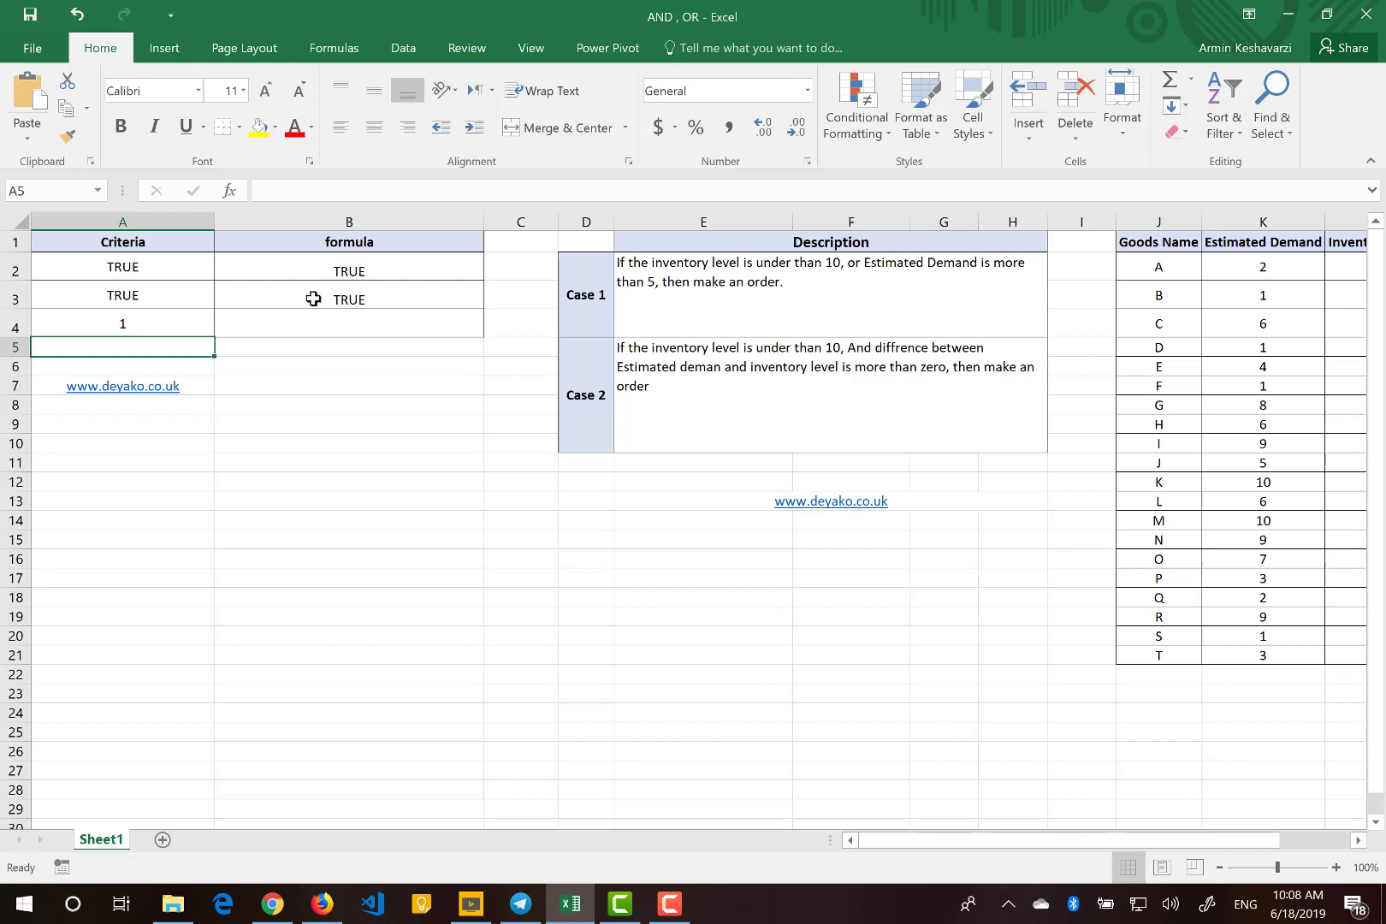
{"action": "left_click", "coordinate": [390, 279]}
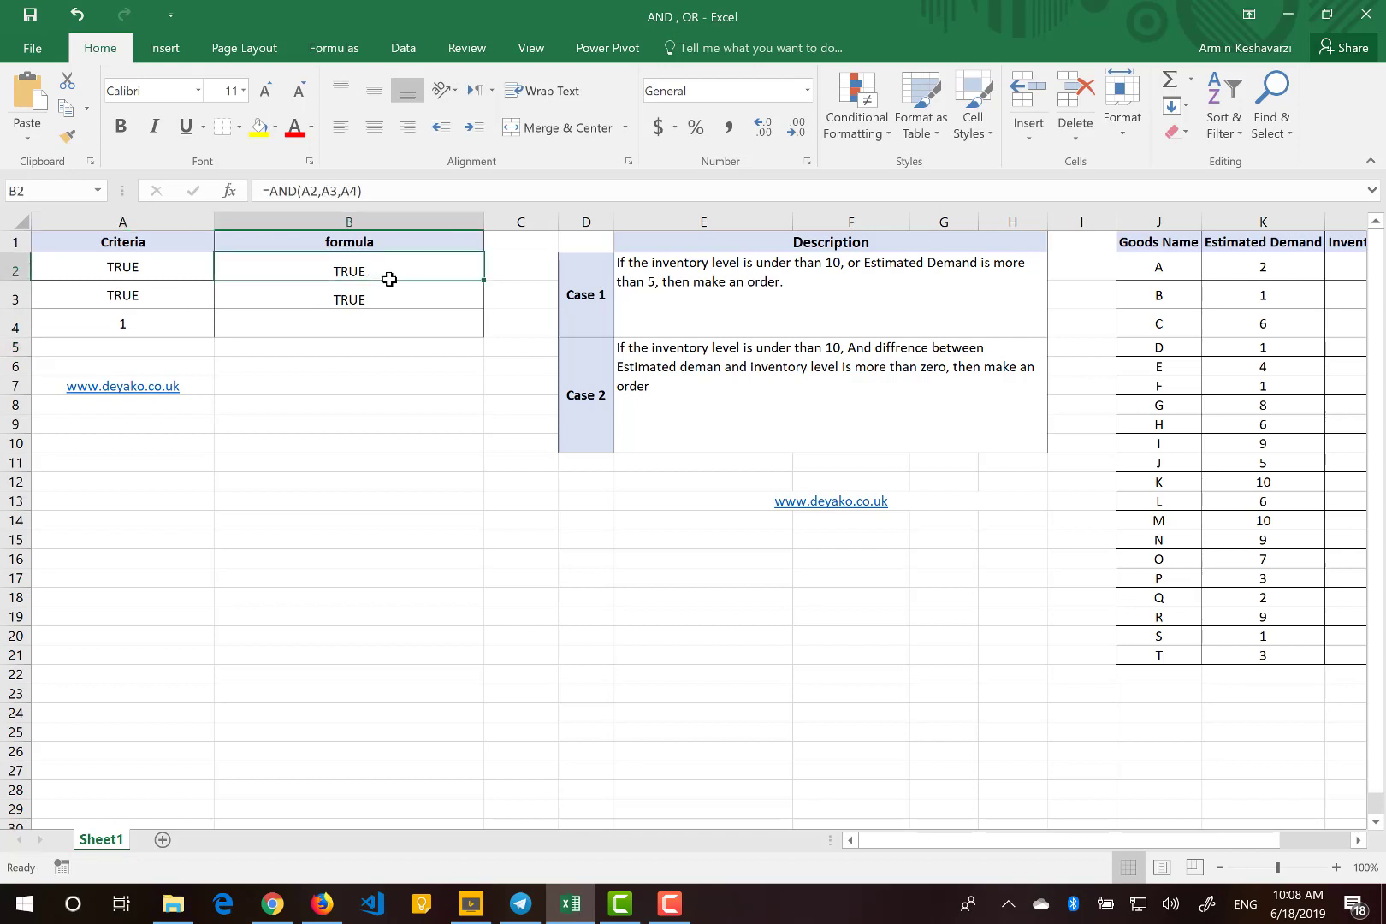
Test the AND formula in B2 with A4 set to 0 and to -1, finishing with A4 at 0
{"action": "left_click", "coordinate": [160, 322]}
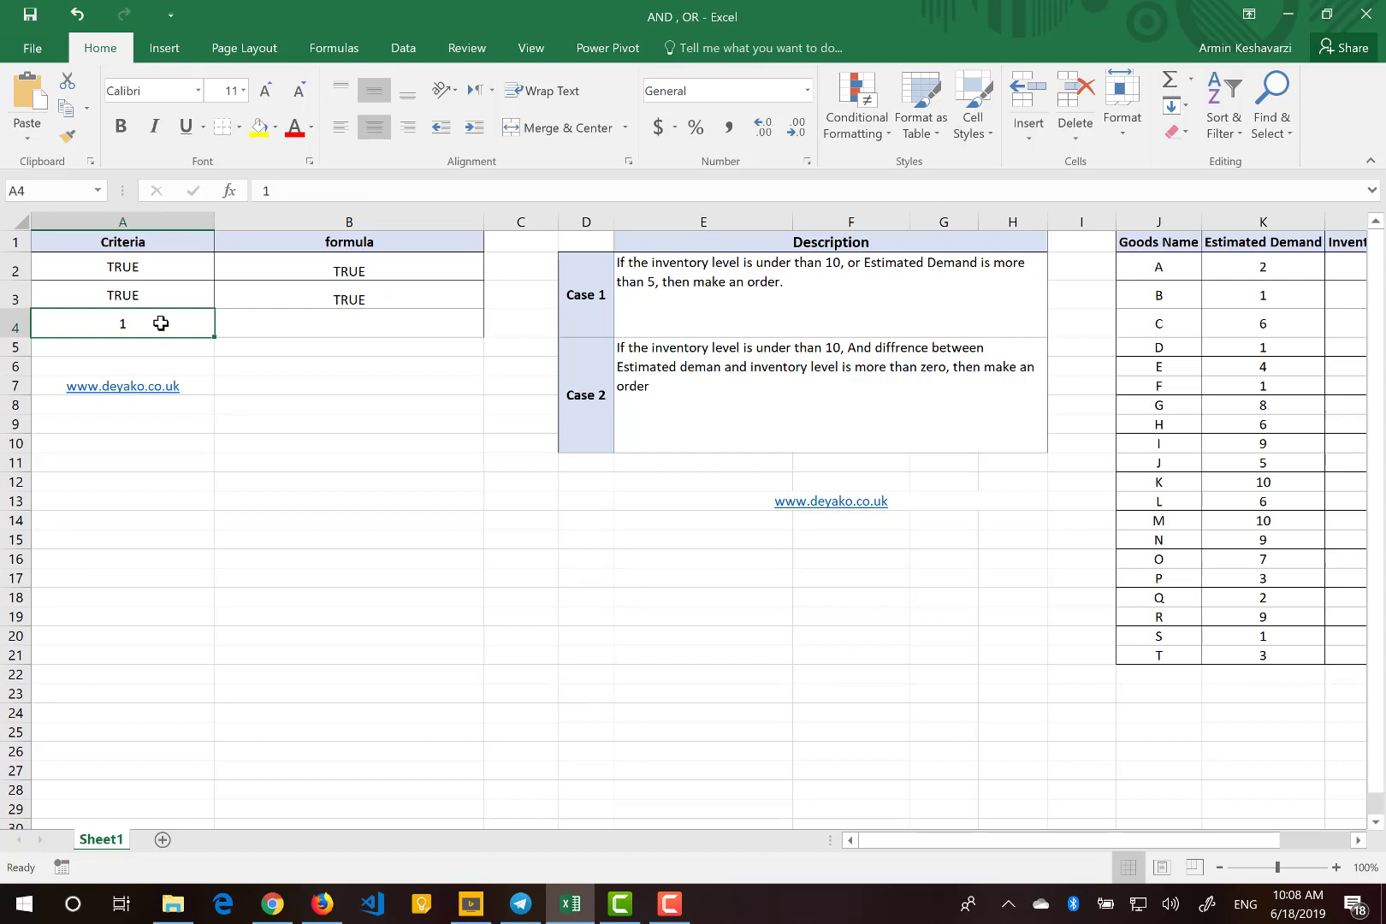
{"action": "type", "text": "0"}
{"action": "key", "text": "Return"}
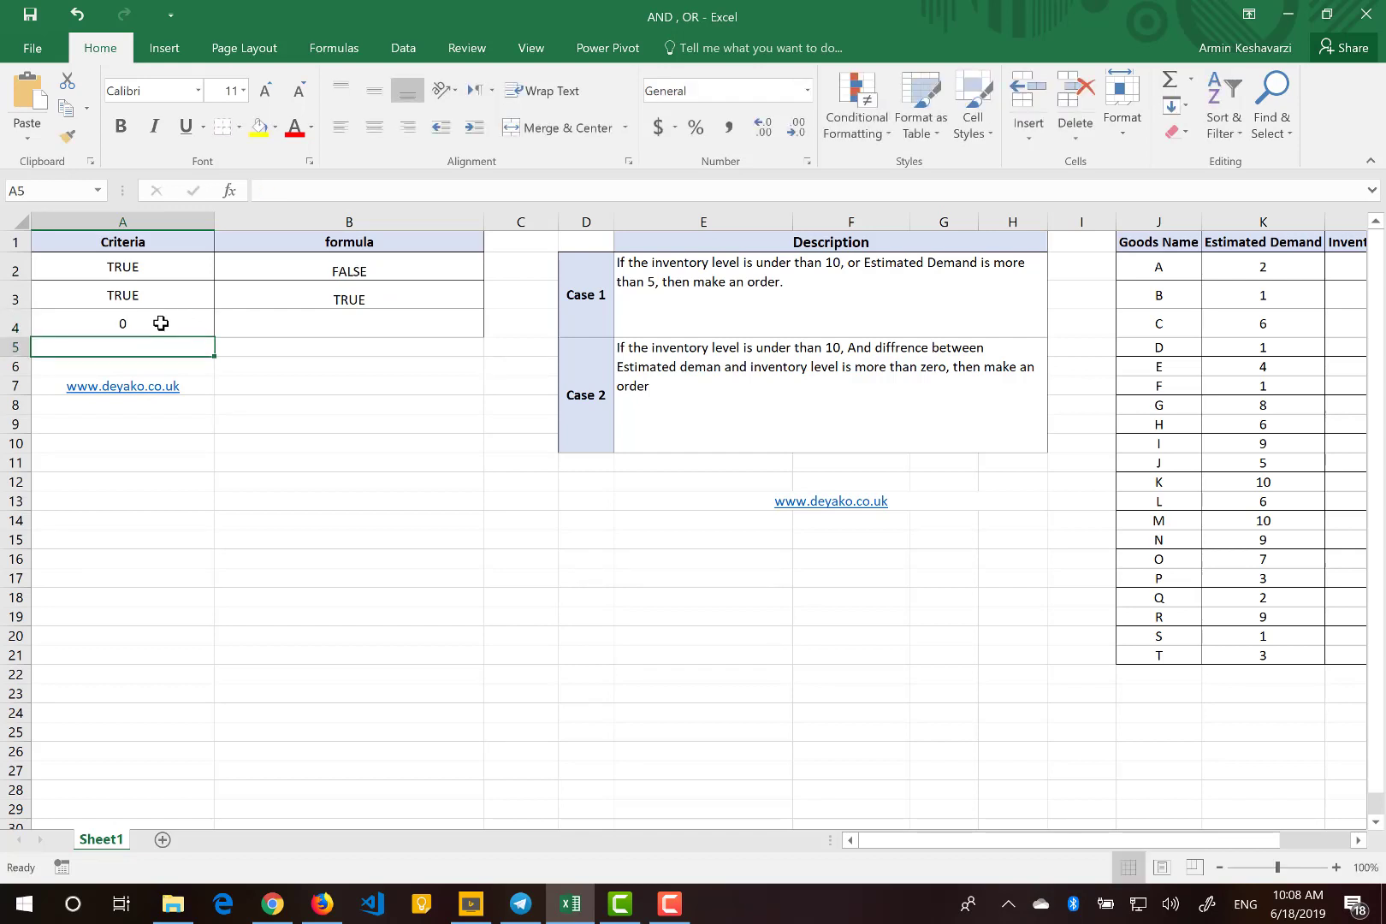
{"action": "left_click", "coordinate": [161, 322]}
{"action": "type", "text": "-1"}
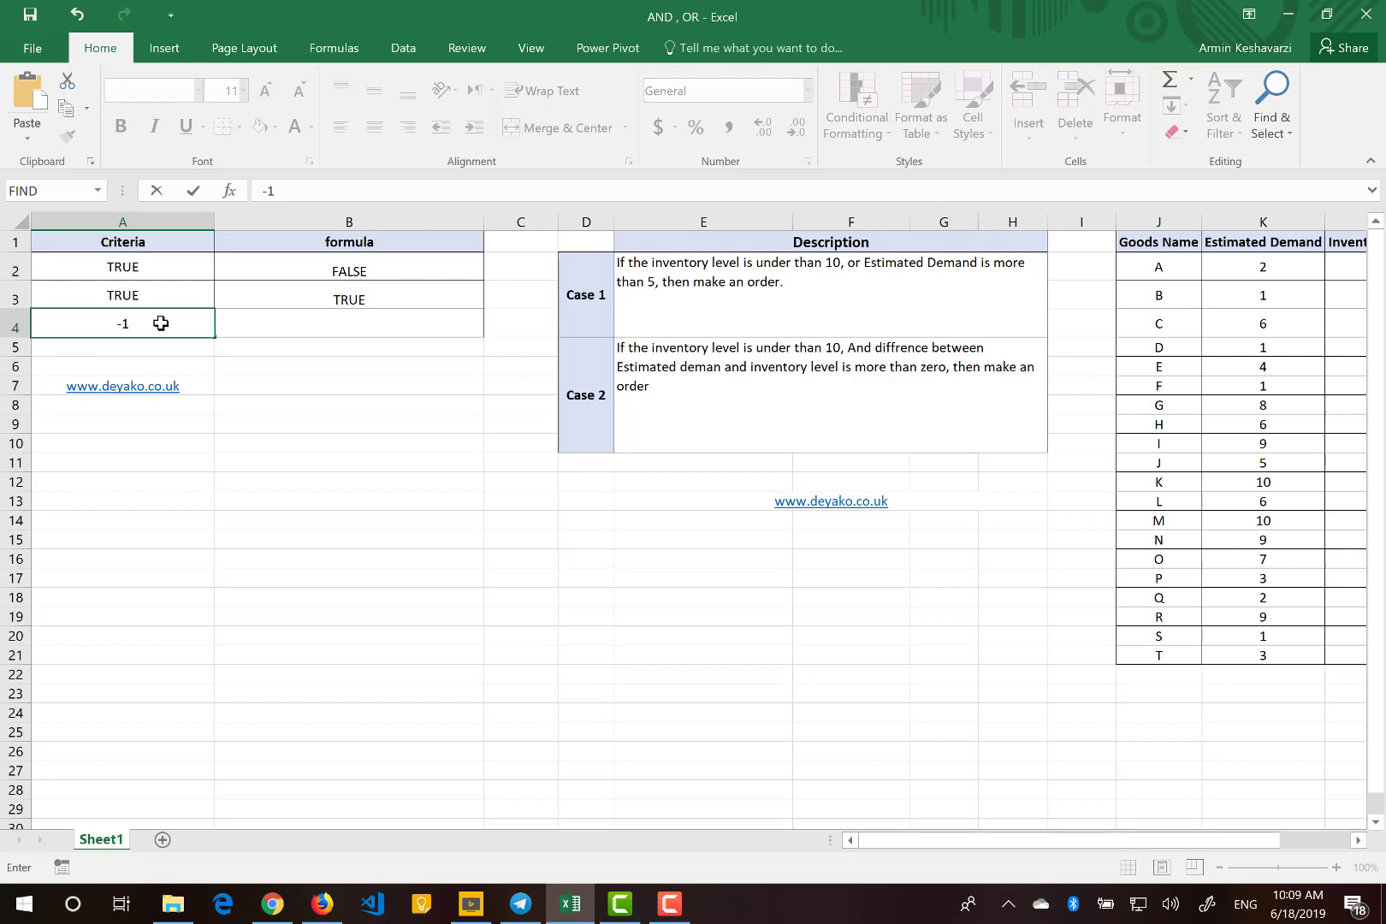
{"action": "key", "text": "Return"}
{"action": "left_click", "coordinate": [161, 323]}
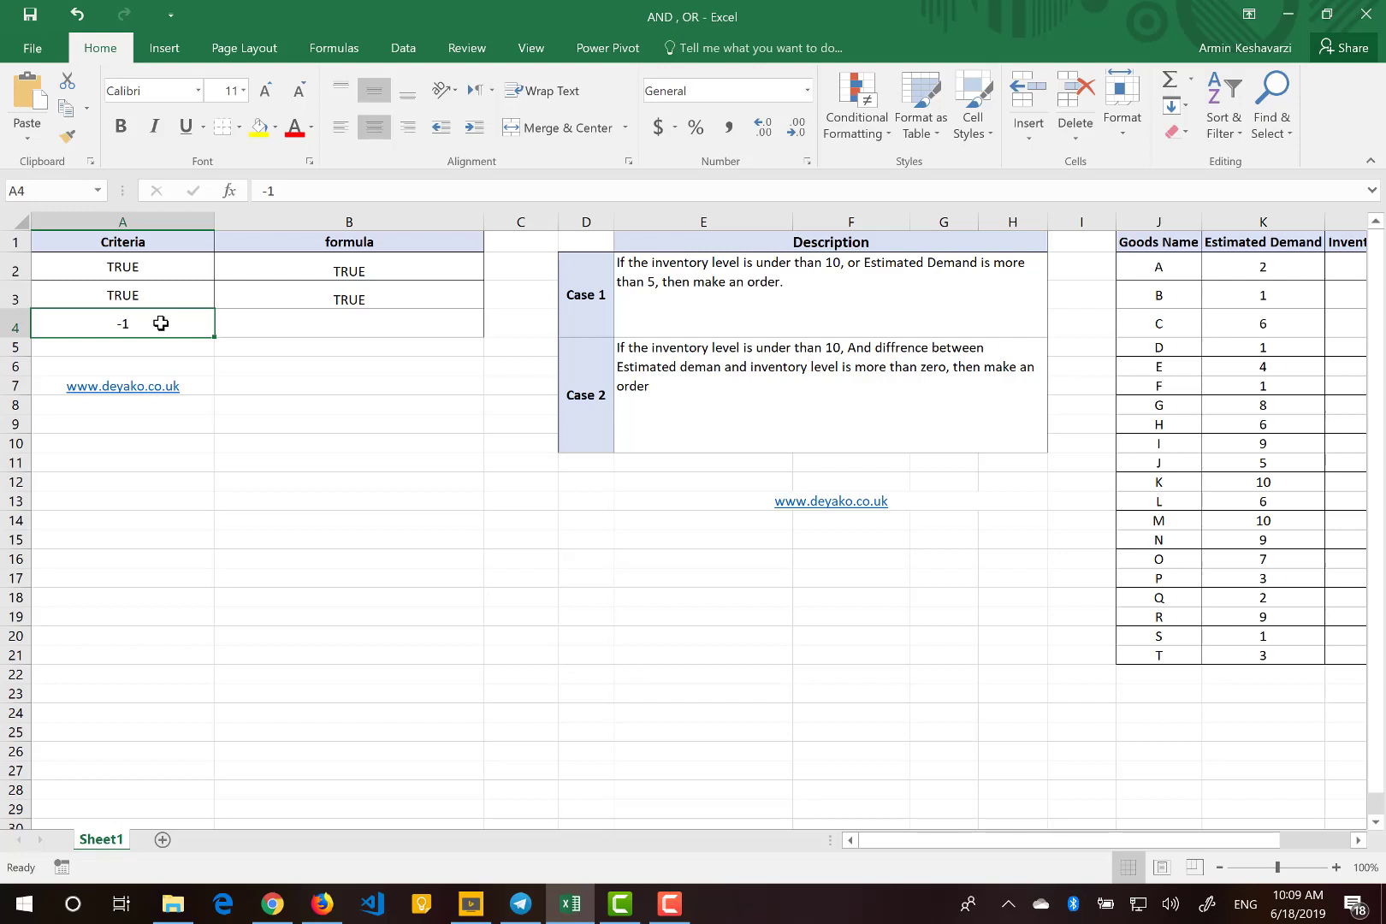
{"action": "type", "text": "0"}
{"action": "key", "text": "Return"}
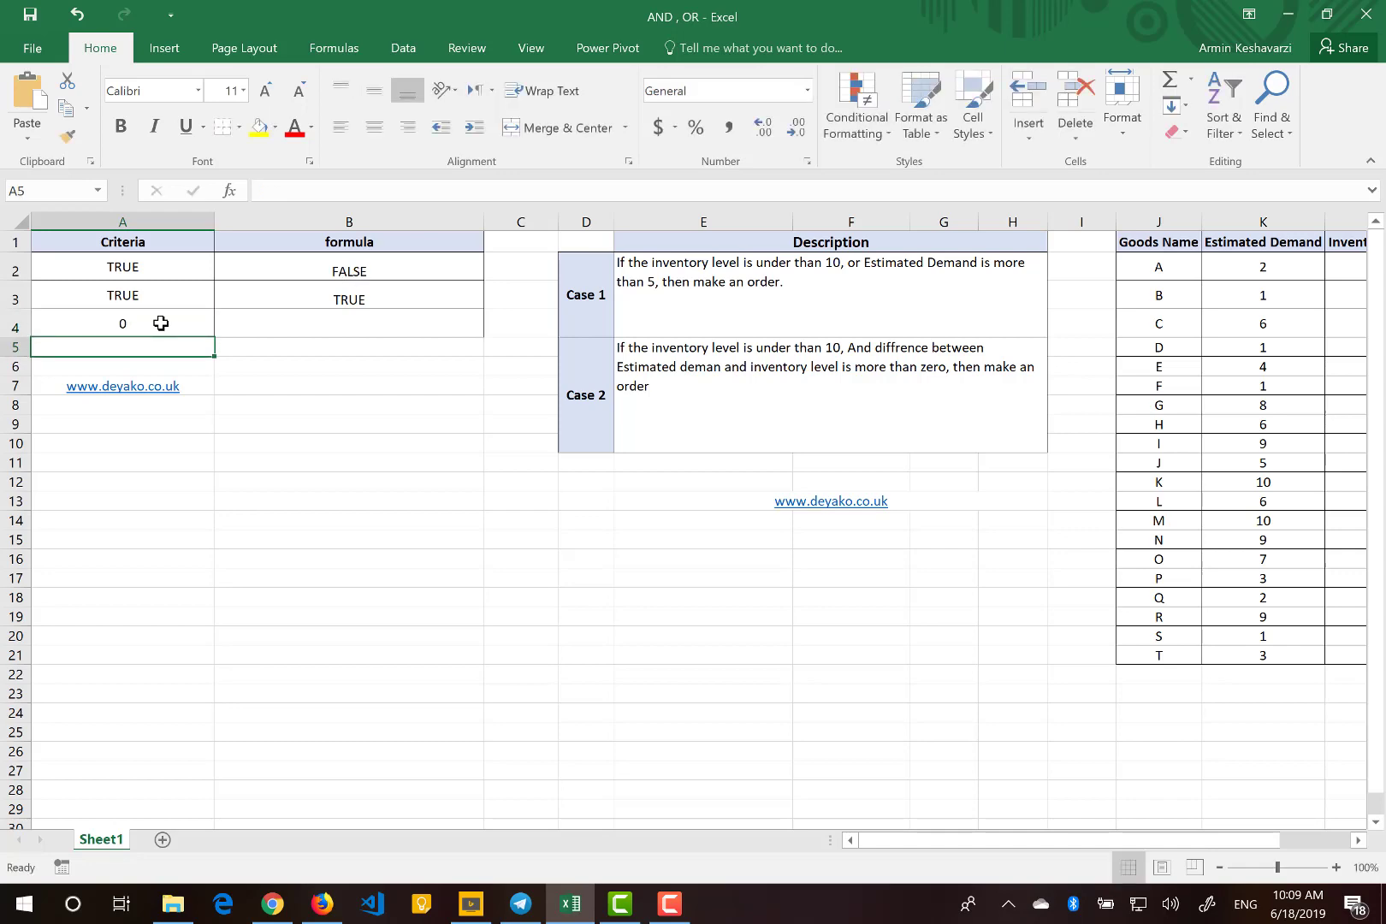
Review the Case 1 reorder rule in the Description table against goods A's inventory level and estimated demand
{"action": "scroll", "coordinate": [161, 323], "scroll_direction": "right", "scroll_amount": 4}
{"action": "scroll", "coordinate": [161, 323], "scroll_direction": "left", "scroll_amount": 2}
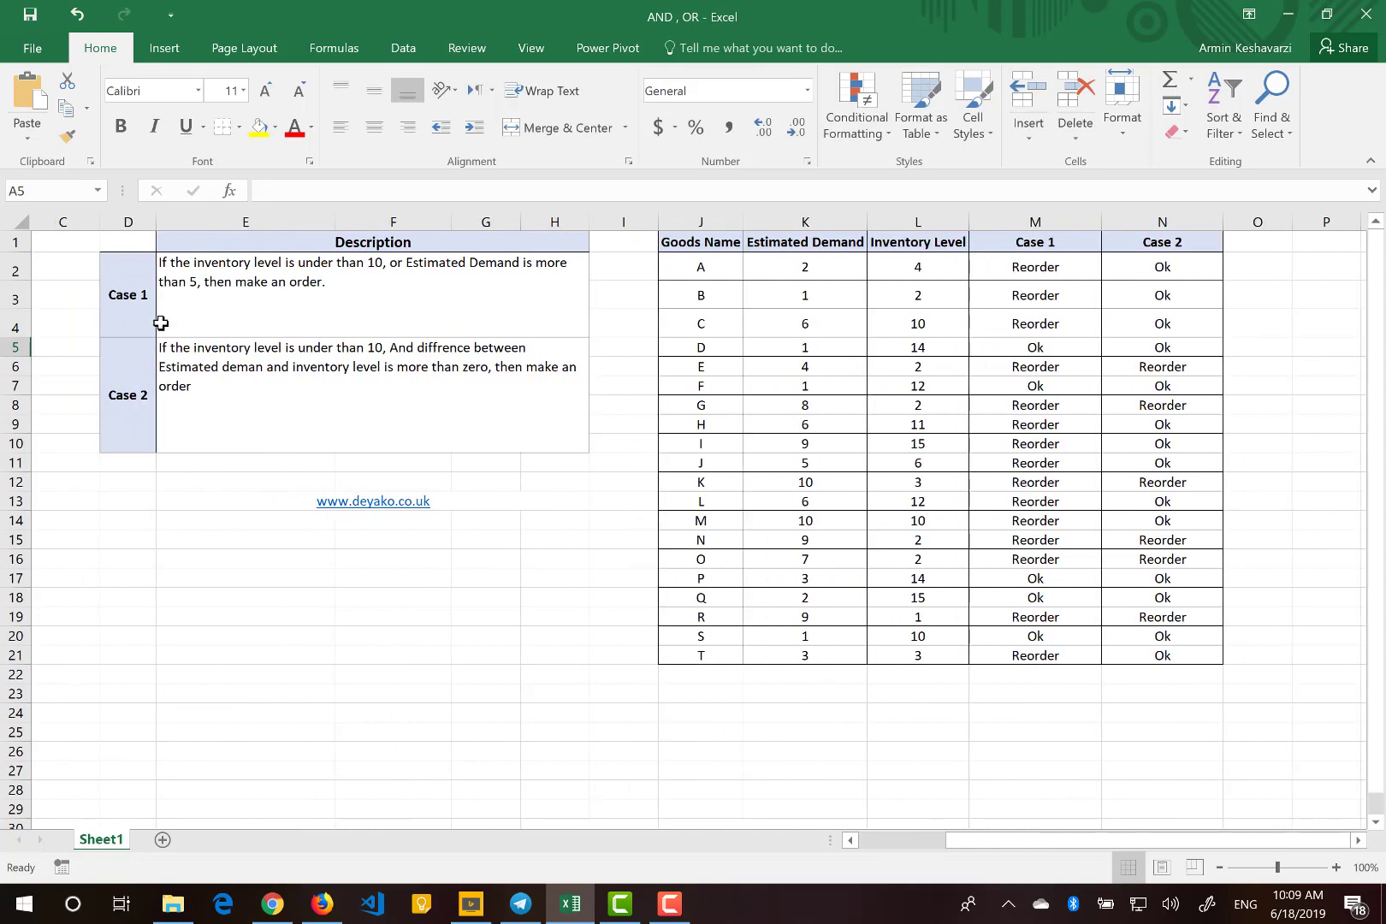
{"action": "scroll", "coordinate": [161, 323], "scroll_direction": "left", "scroll_amount": 1}
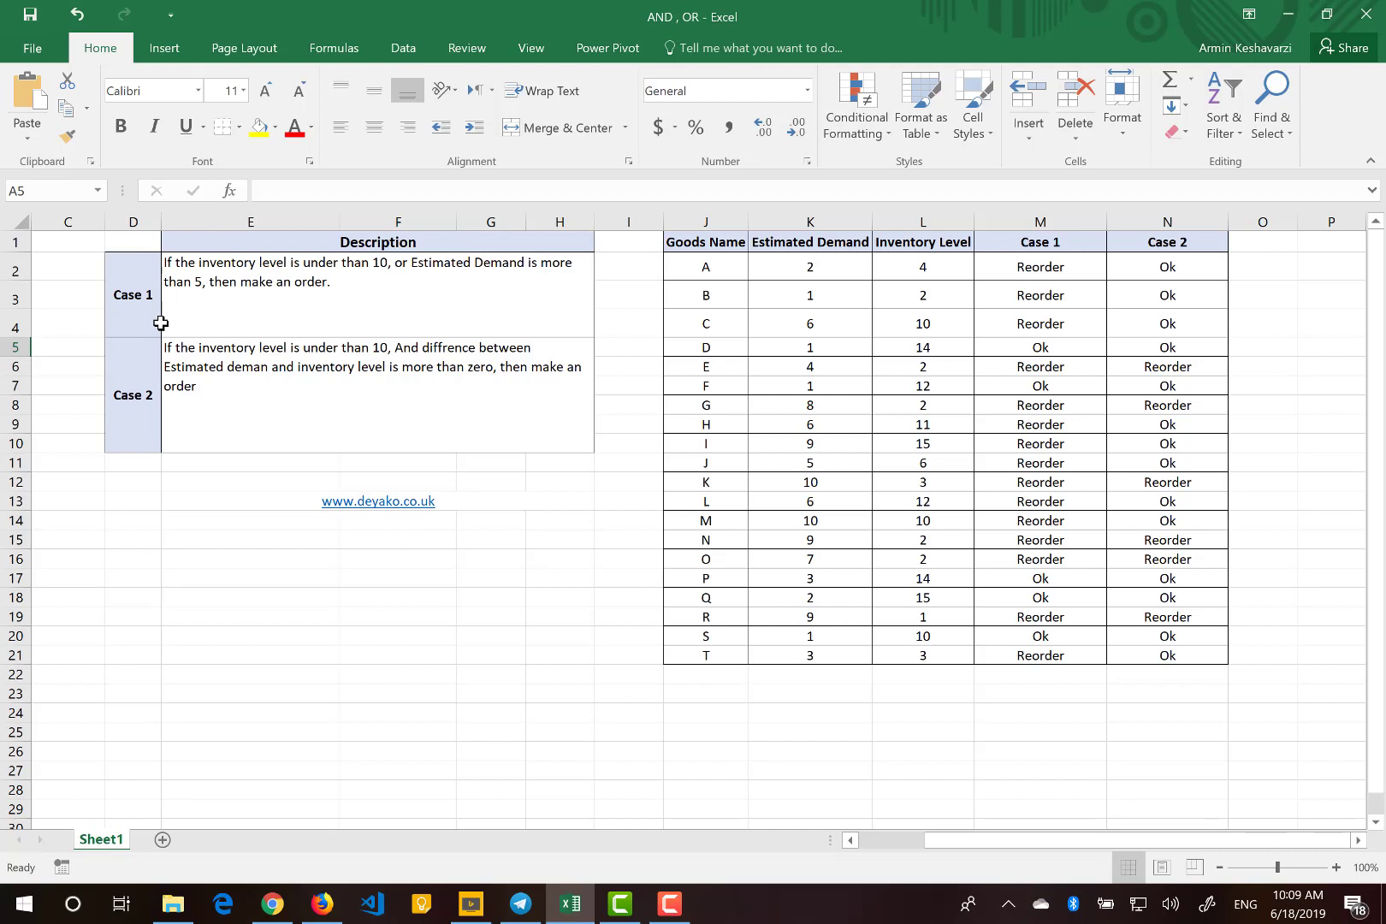
{"action": "left_click", "coordinate": [161, 323]}
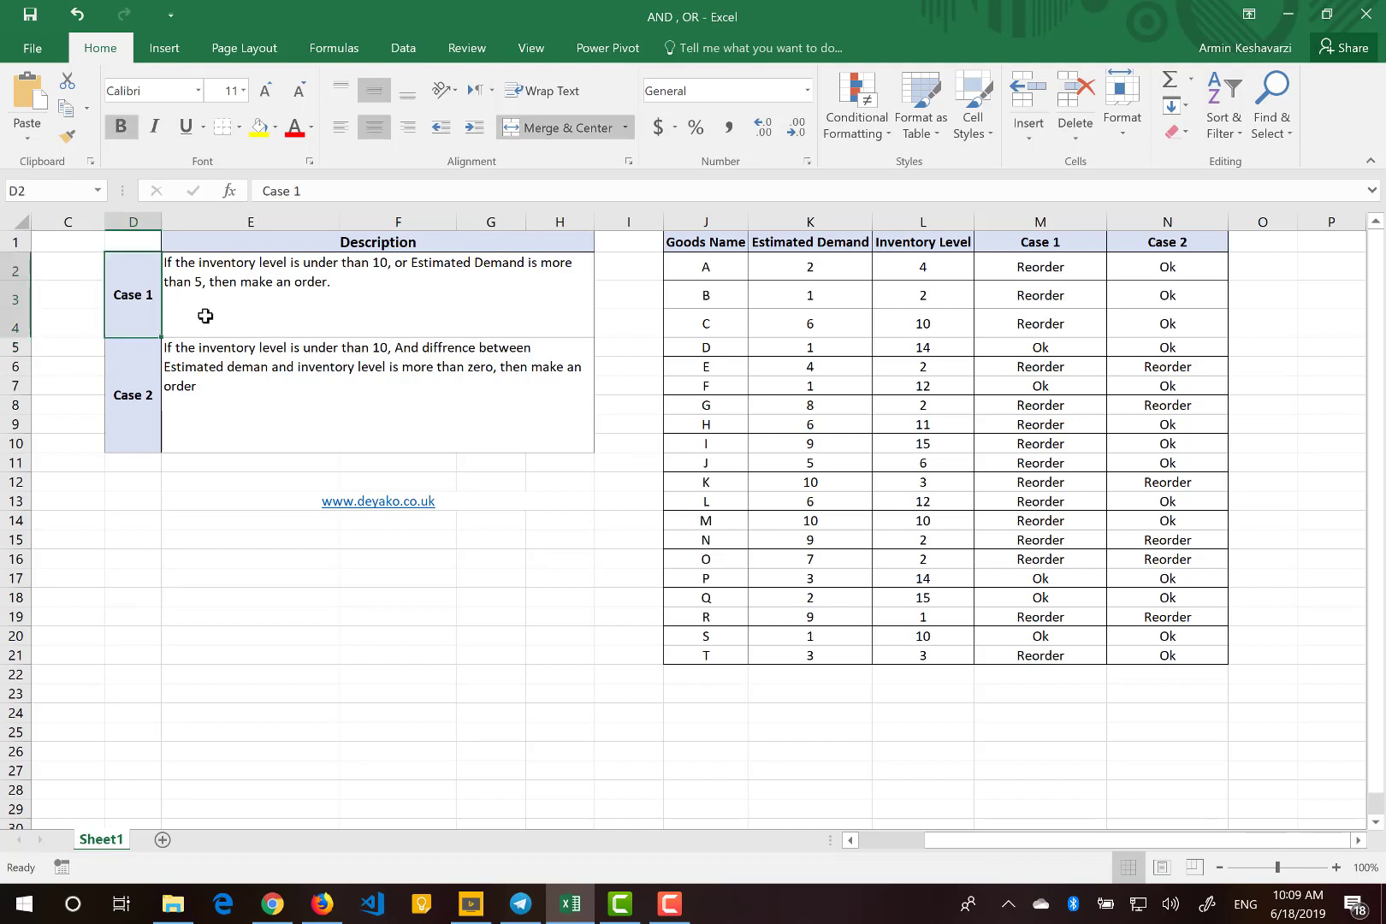
{"action": "left_click", "coordinate": [271, 310]}
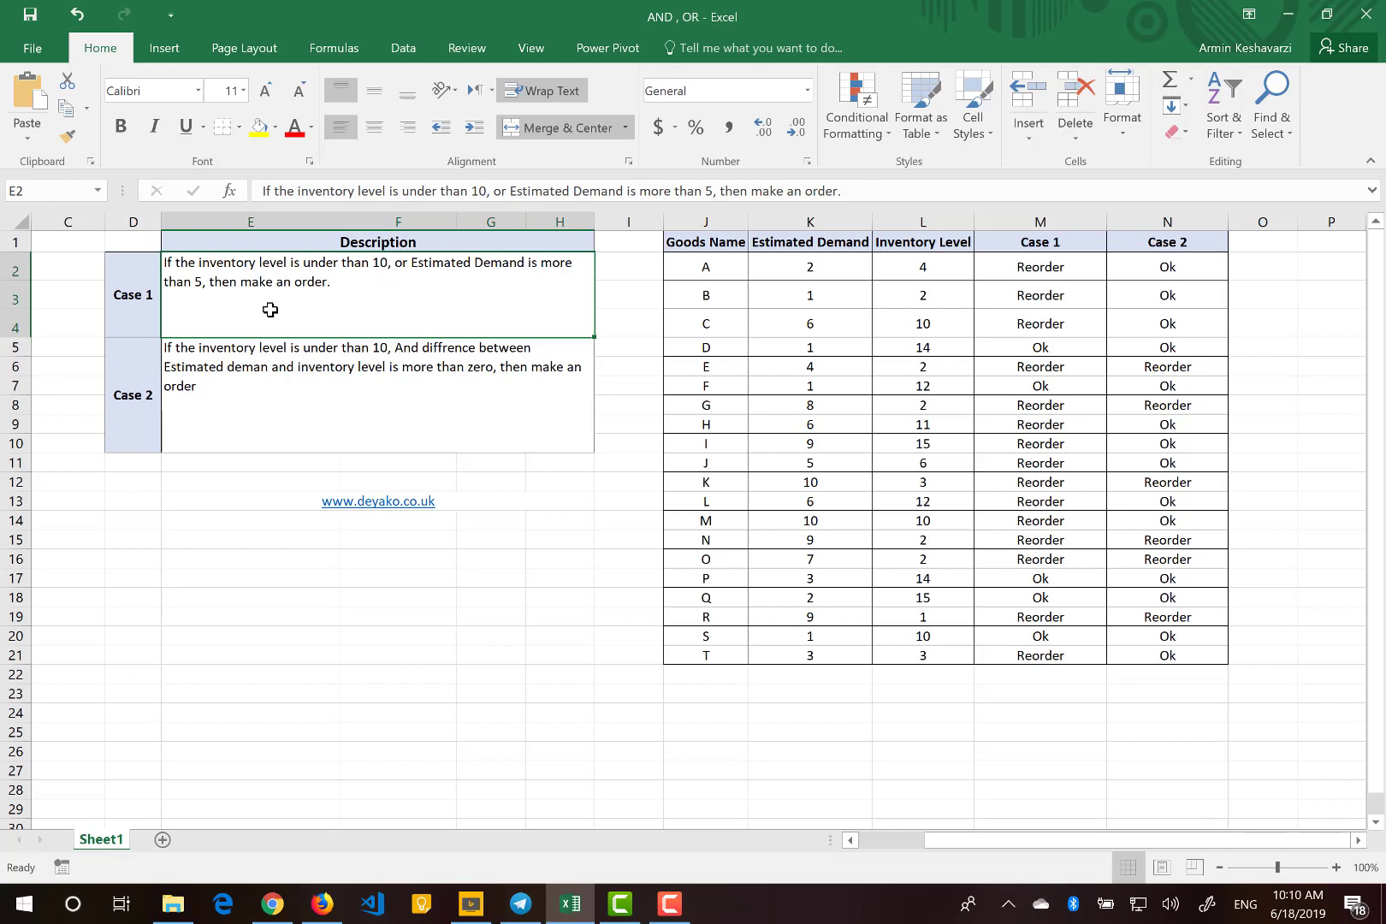
{"action": "left_click", "coordinate": [934, 258]}
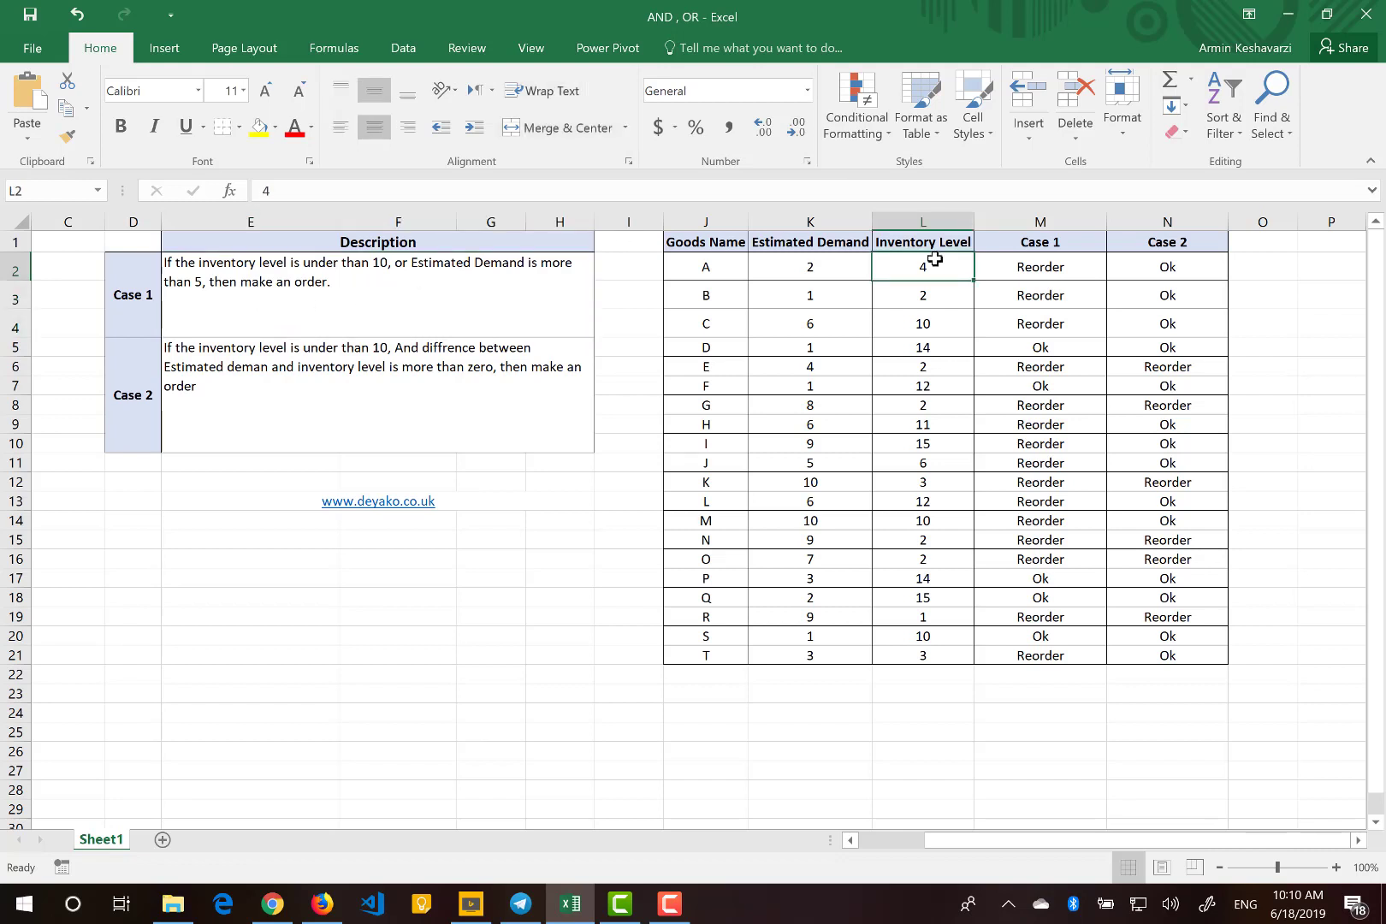
{"action": "left_click", "coordinate": [834, 270]}
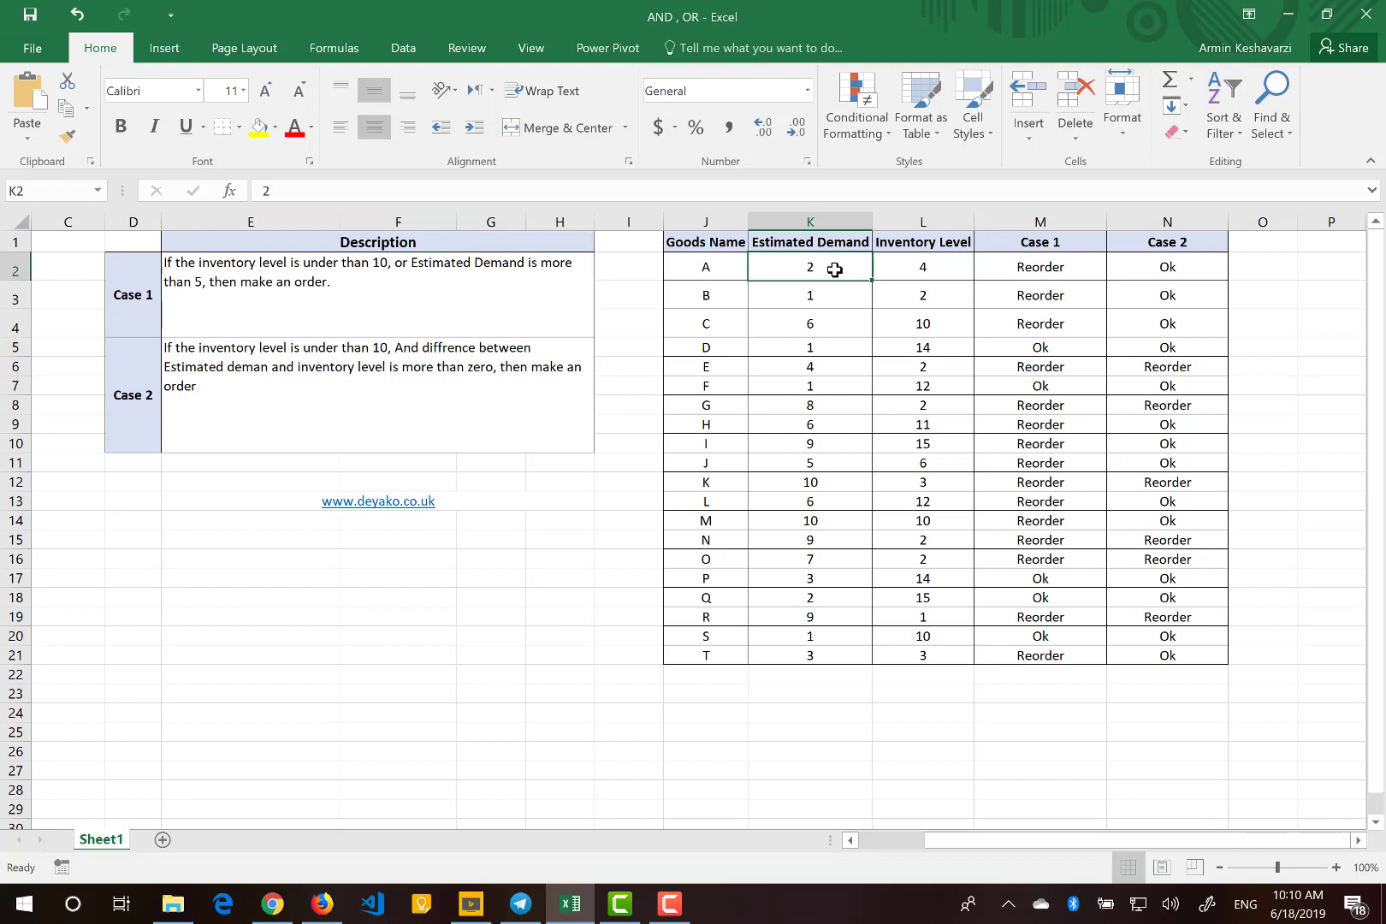
Examine the OR conditions inside the Case 1 IF formula in M2, including its evaluation in Function Arguments
{"action": "left_click", "coordinate": [1048, 265]}
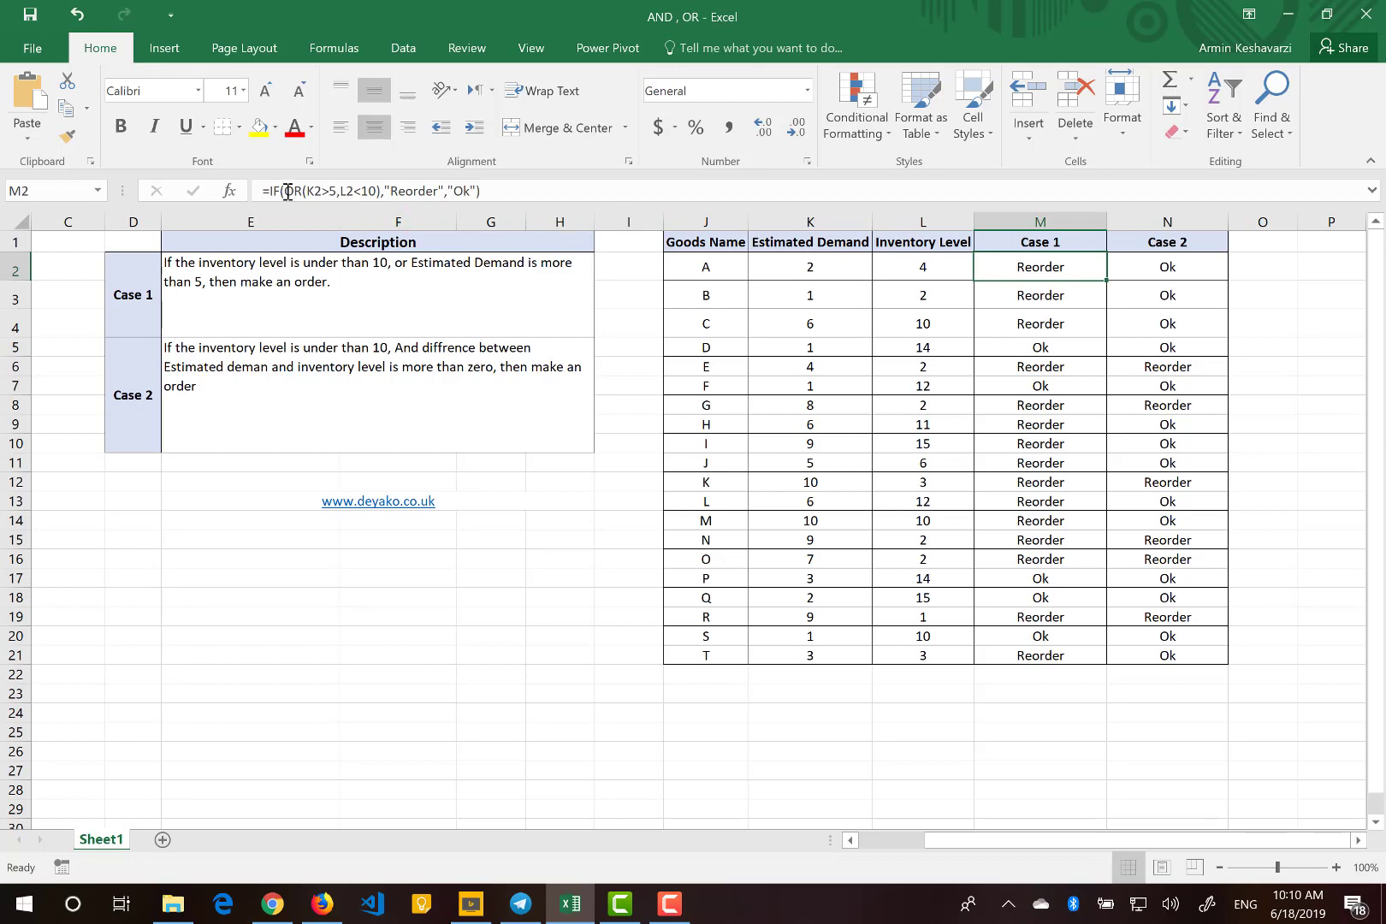
{"action": "left_click_drag", "start_coordinate": [286, 193], "coordinate": [382, 193]}
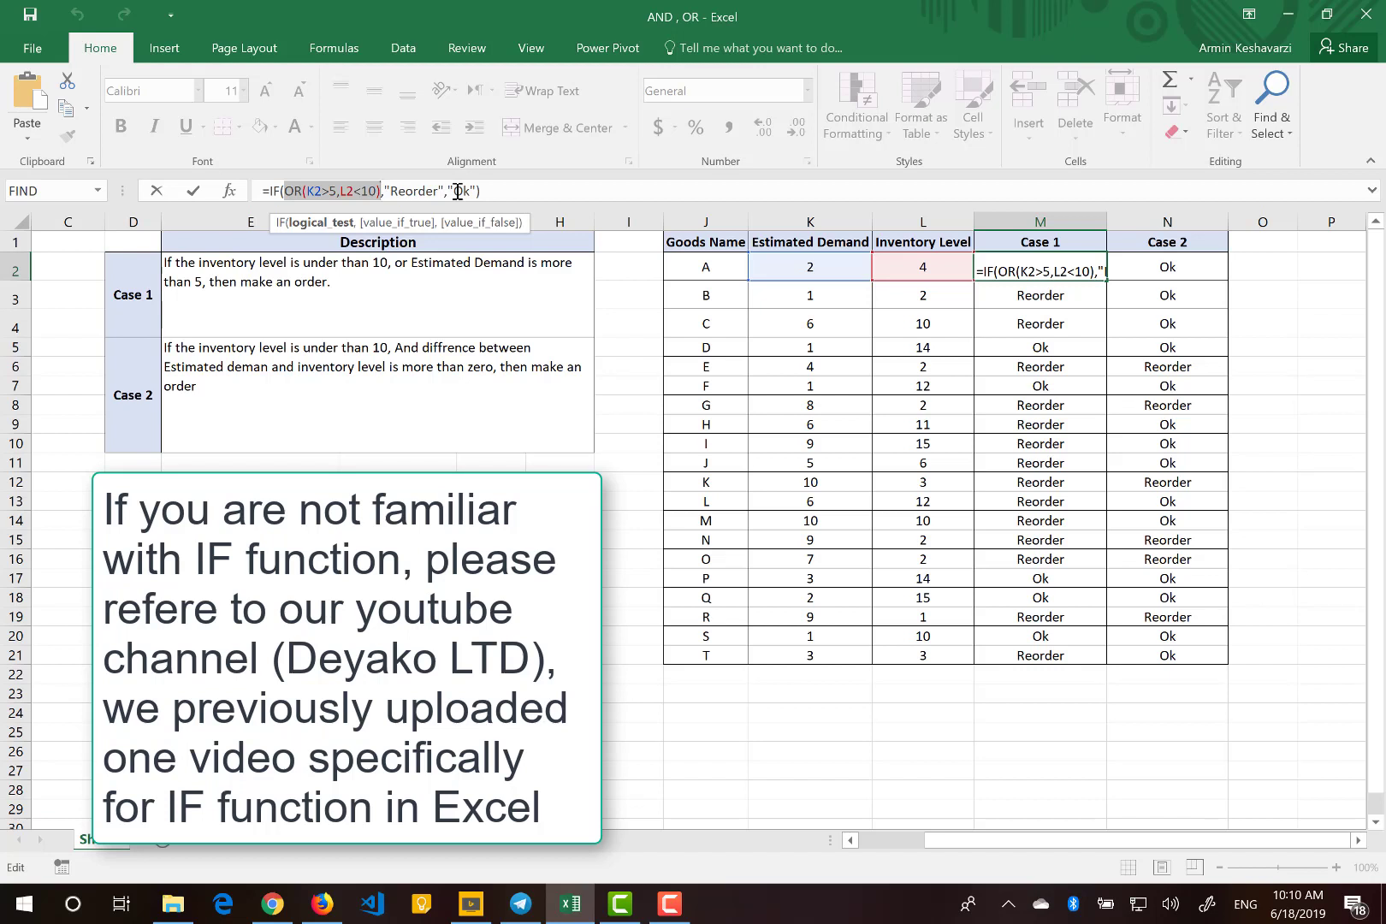
{"action": "left_click", "coordinate": [295, 191]}
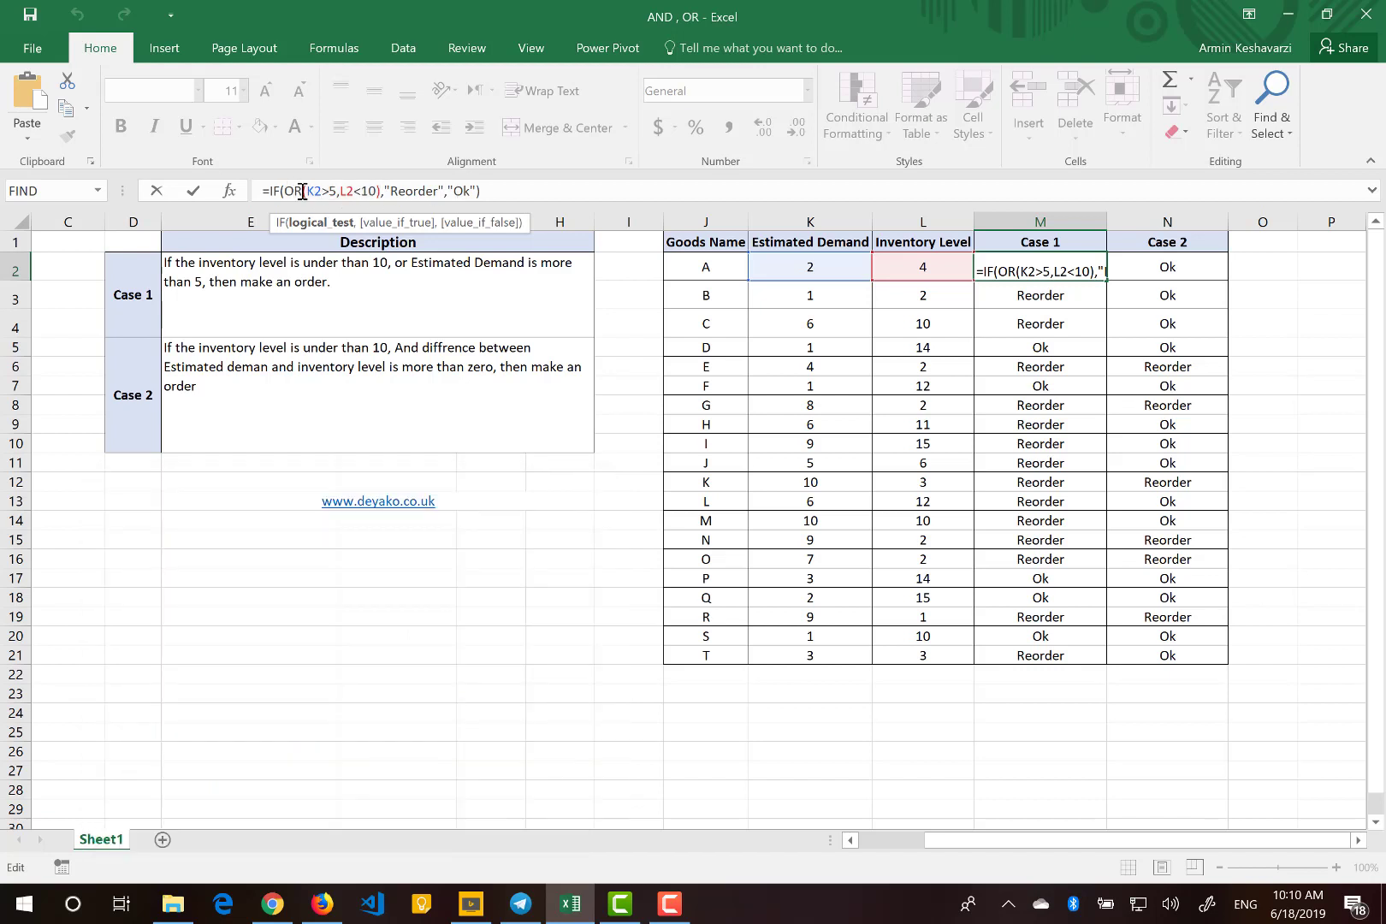
{"action": "left_click_drag", "start_coordinate": [307, 191], "coordinate": [338, 191]}
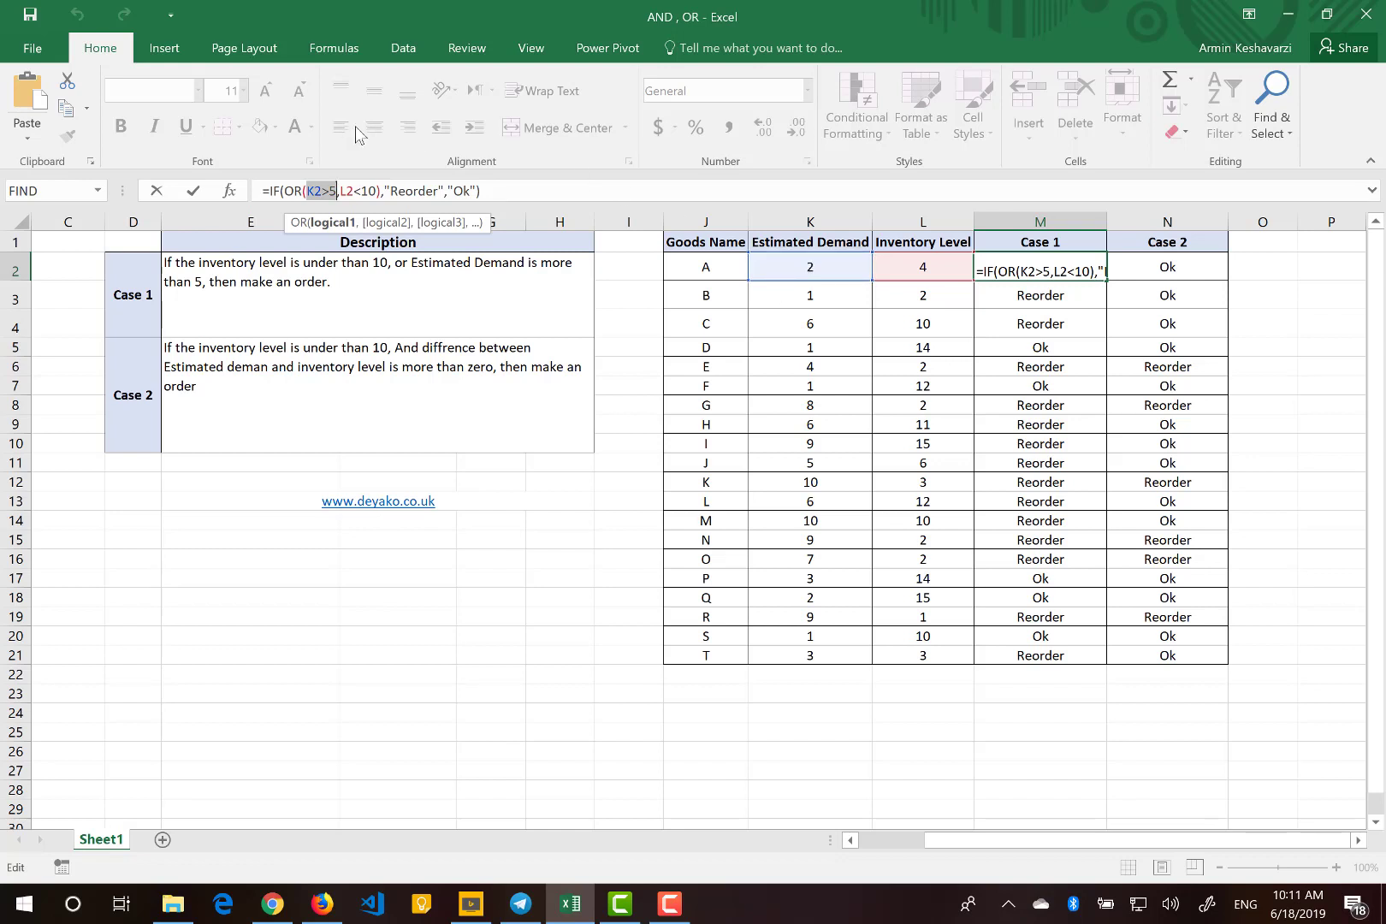
{"action": "left_click_drag", "start_coordinate": [312, 184], "coordinate": [339, 190]}
{"action": "left_click_drag", "start_coordinate": [341, 191], "coordinate": [285, 198]}
{"action": "left_click", "coordinate": [382, 193]}
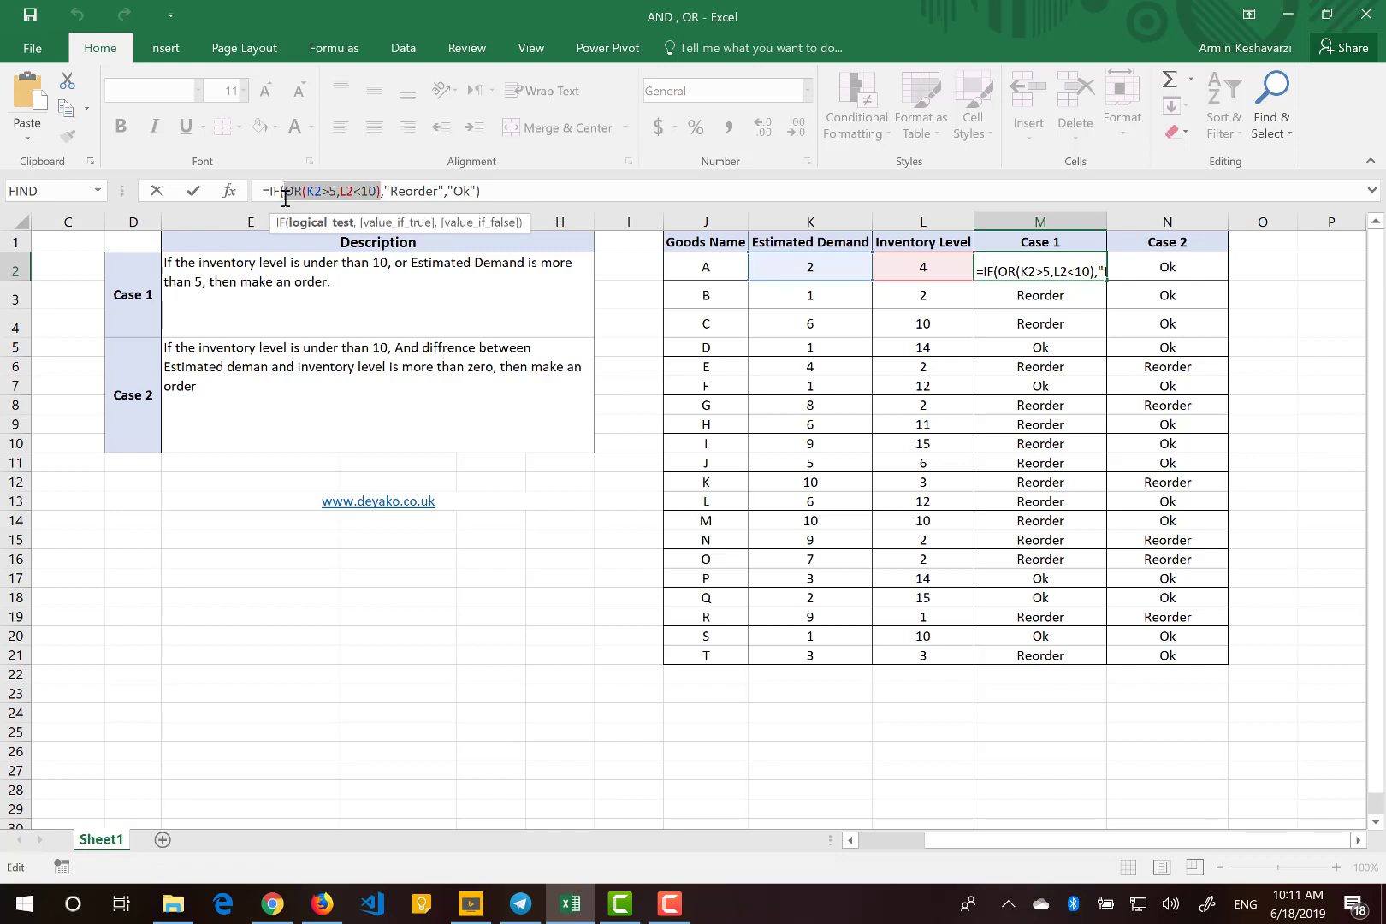
{"action": "left_click", "coordinate": [285, 195]}
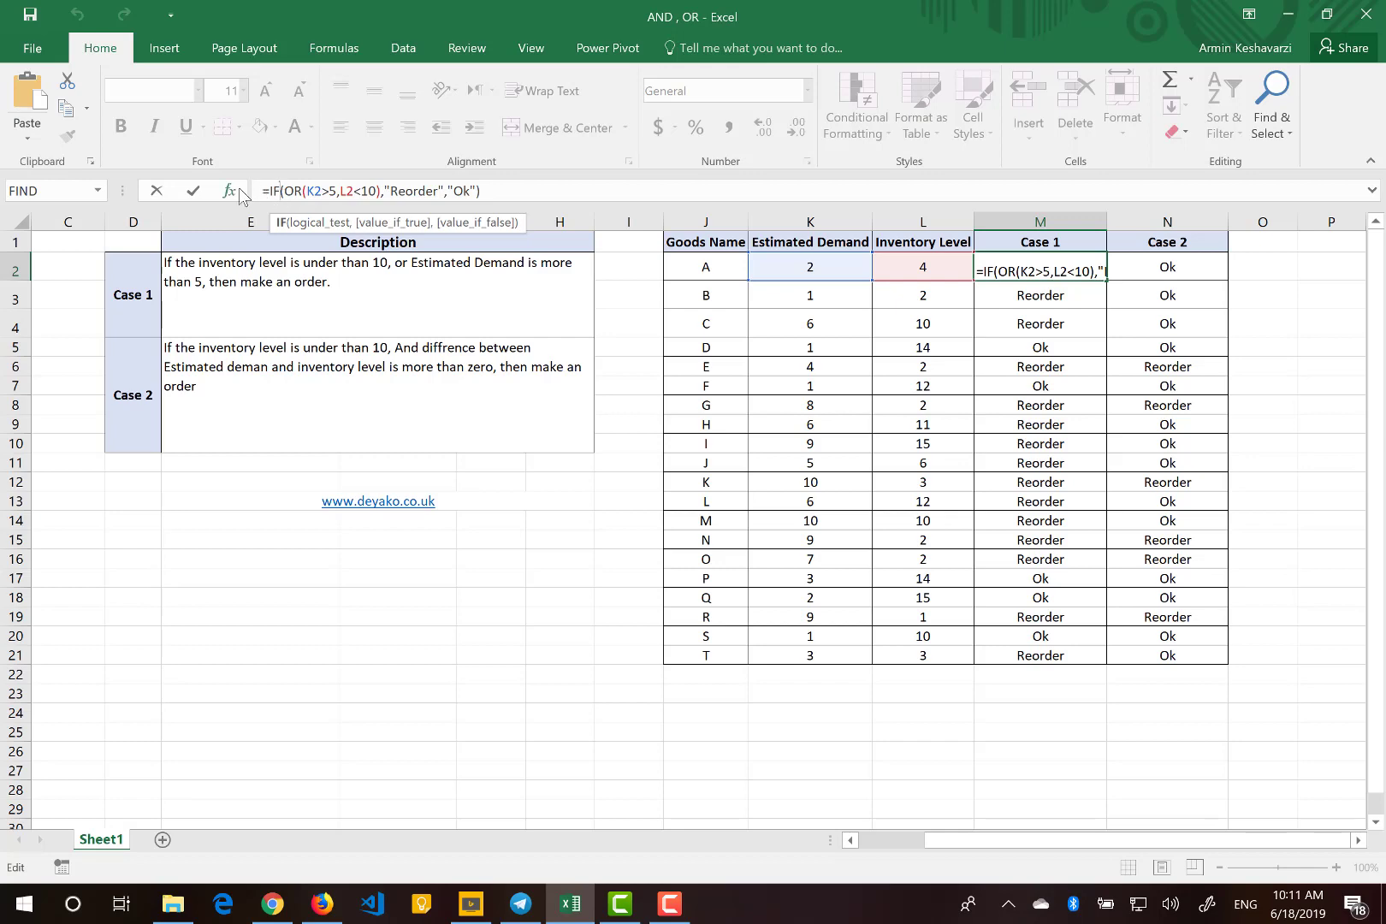
{"action": "left_click", "coordinate": [241, 194]}
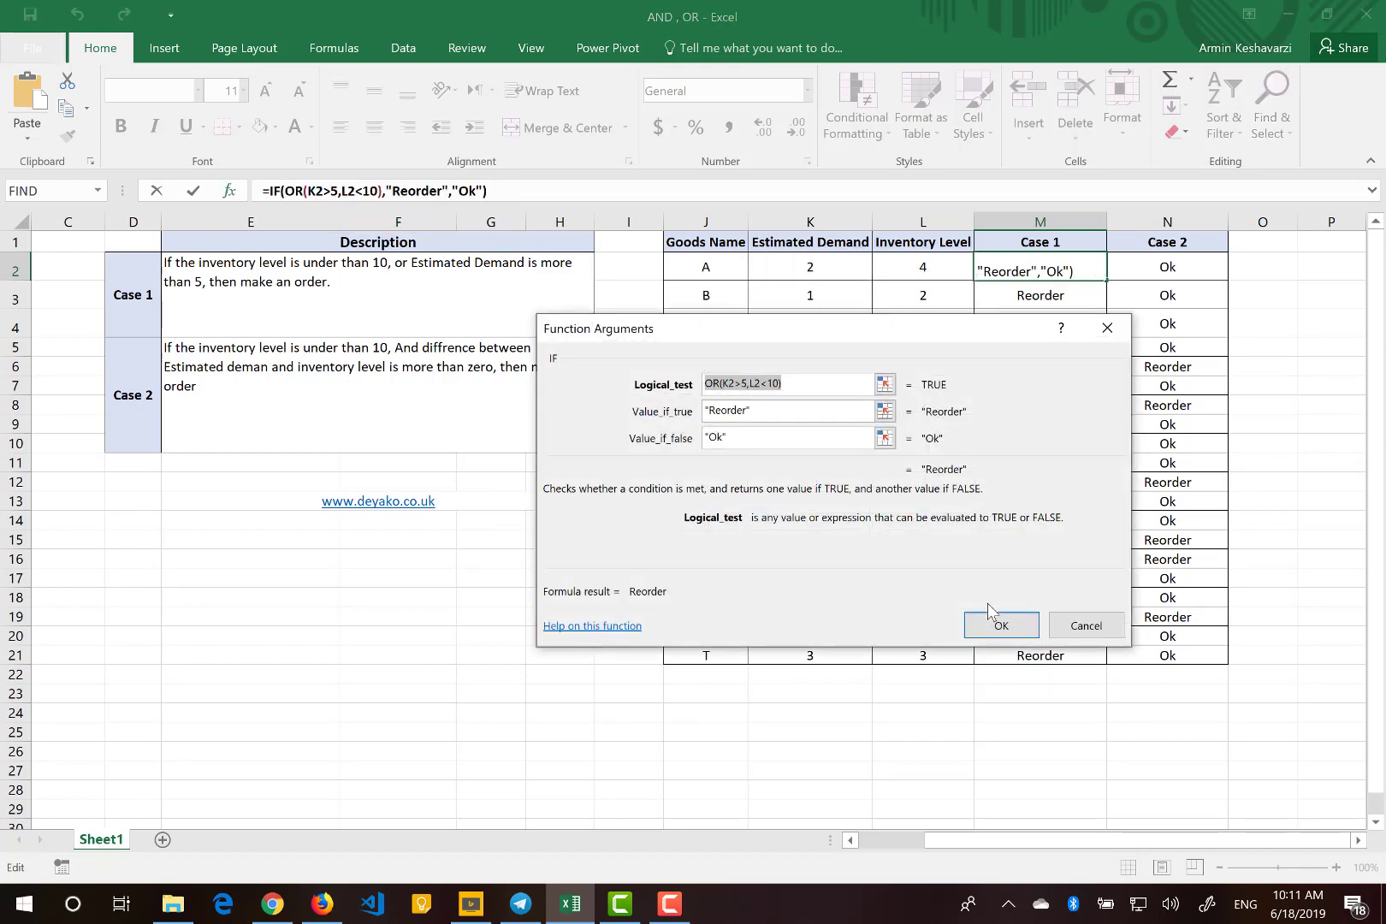
{"action": "left_click", "coordinate": [995, 626]}
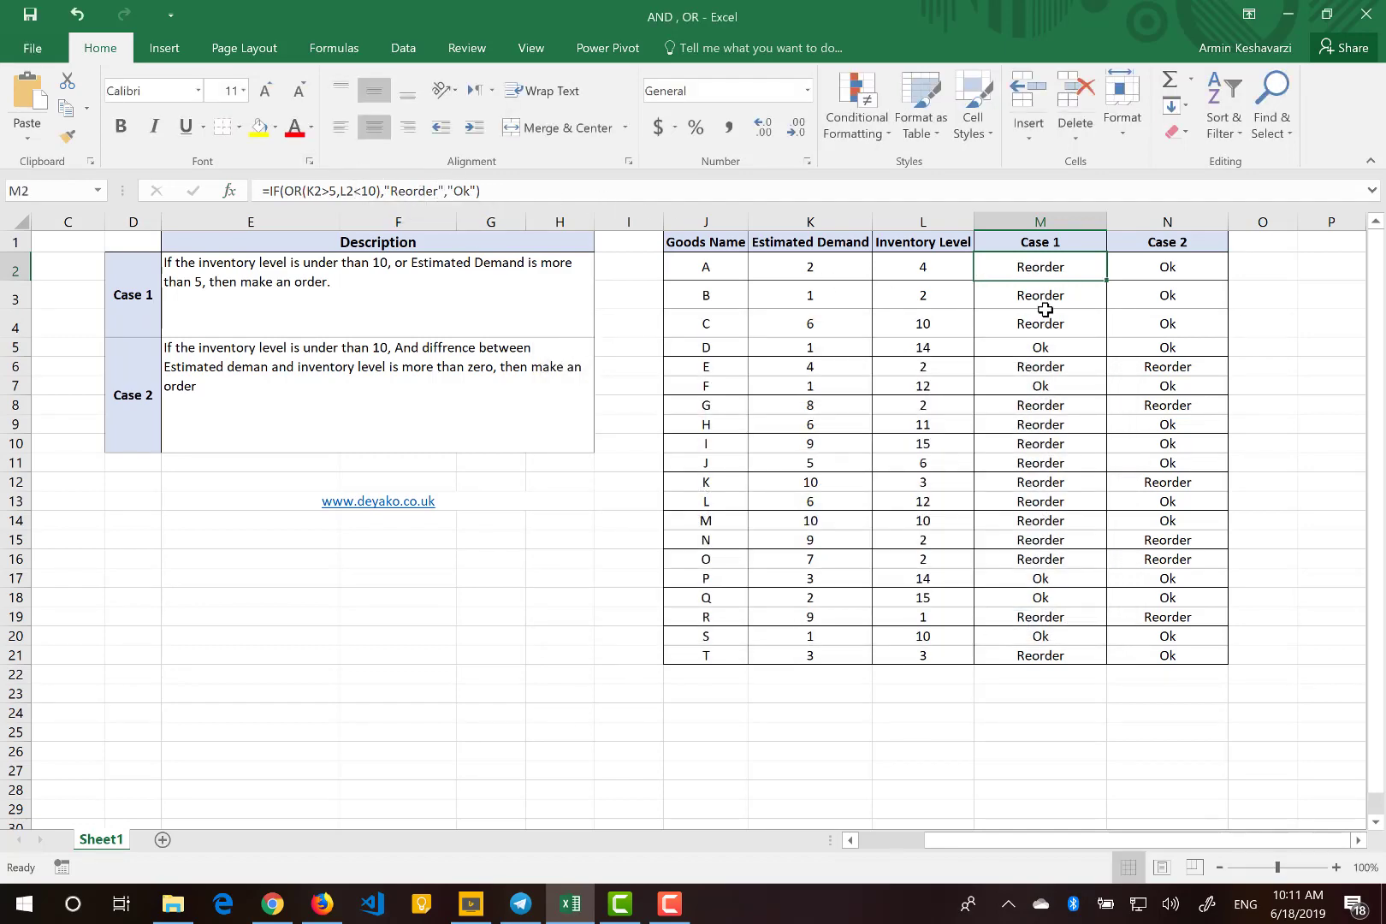
Check the Case 1 formula in M5 for goods D against its demand, inventory level and each OR condition
{"action": "left_click", "coordinate": [1020, 351]}
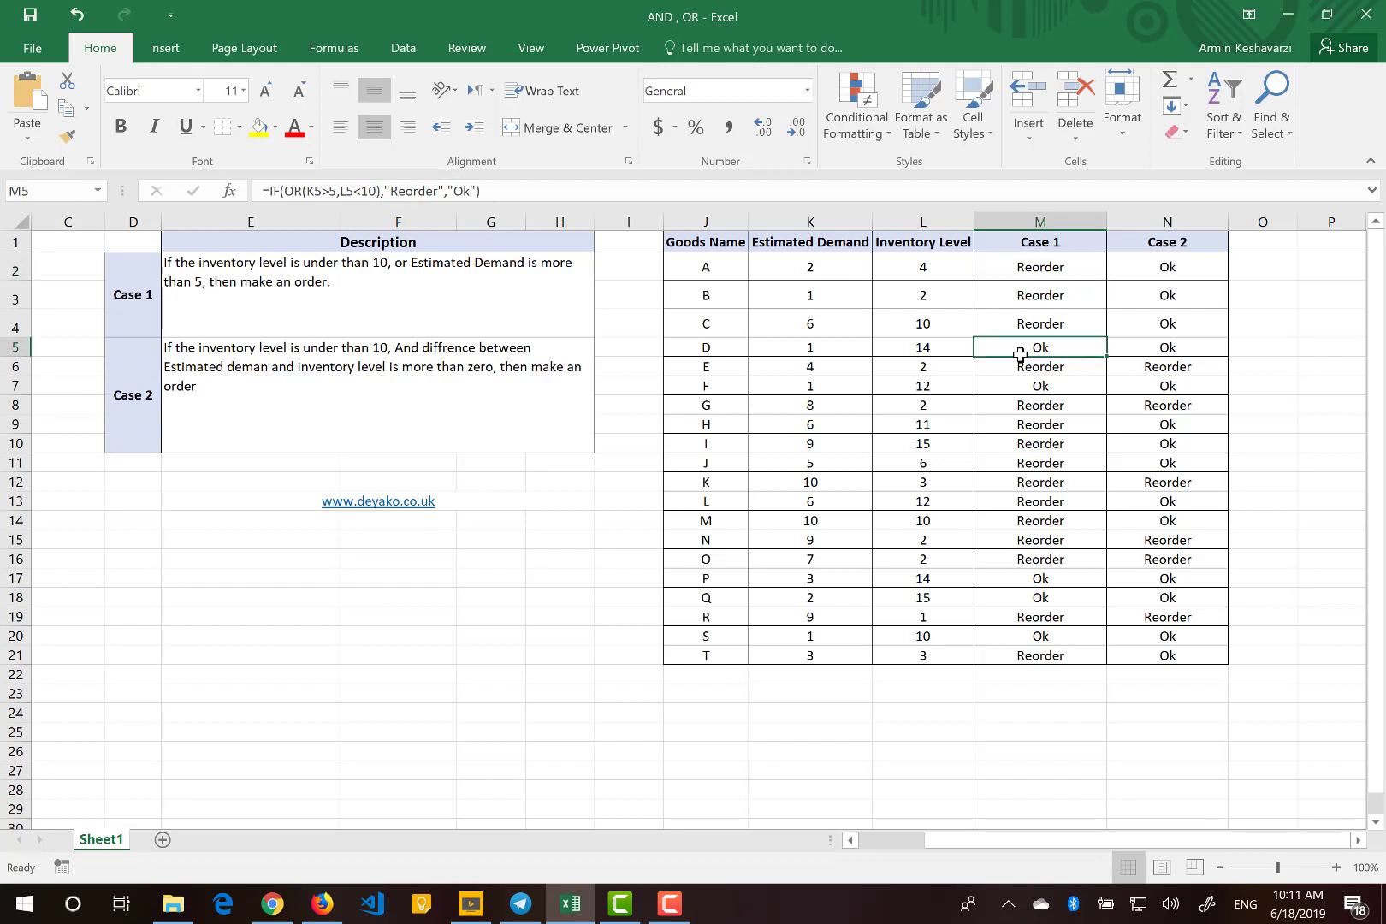
{"action": "left_click", "coordinate": [932, 351]}
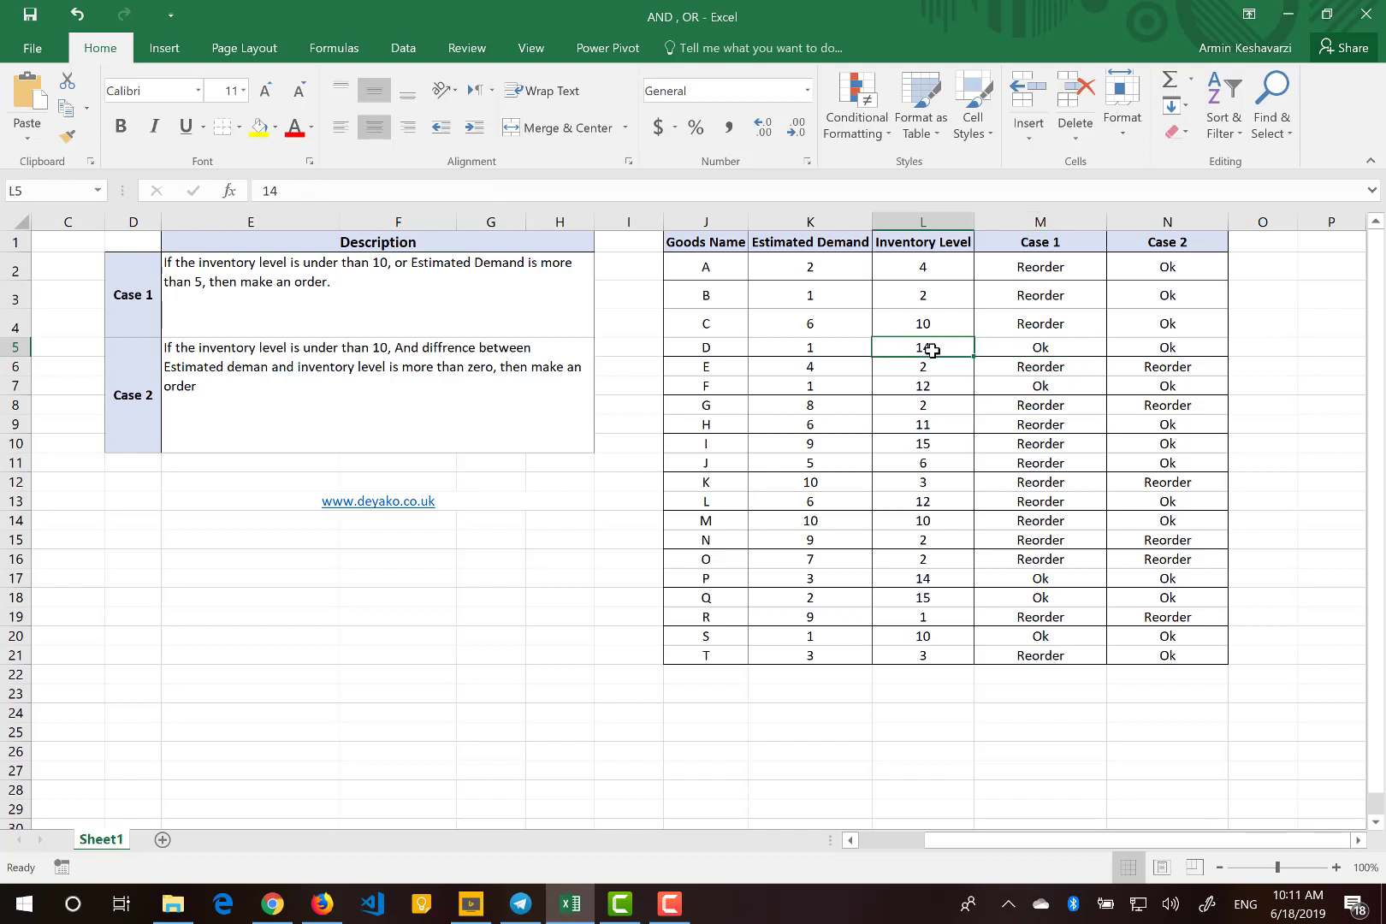
{"action": "left_click", "coordinate": [835, 348]}
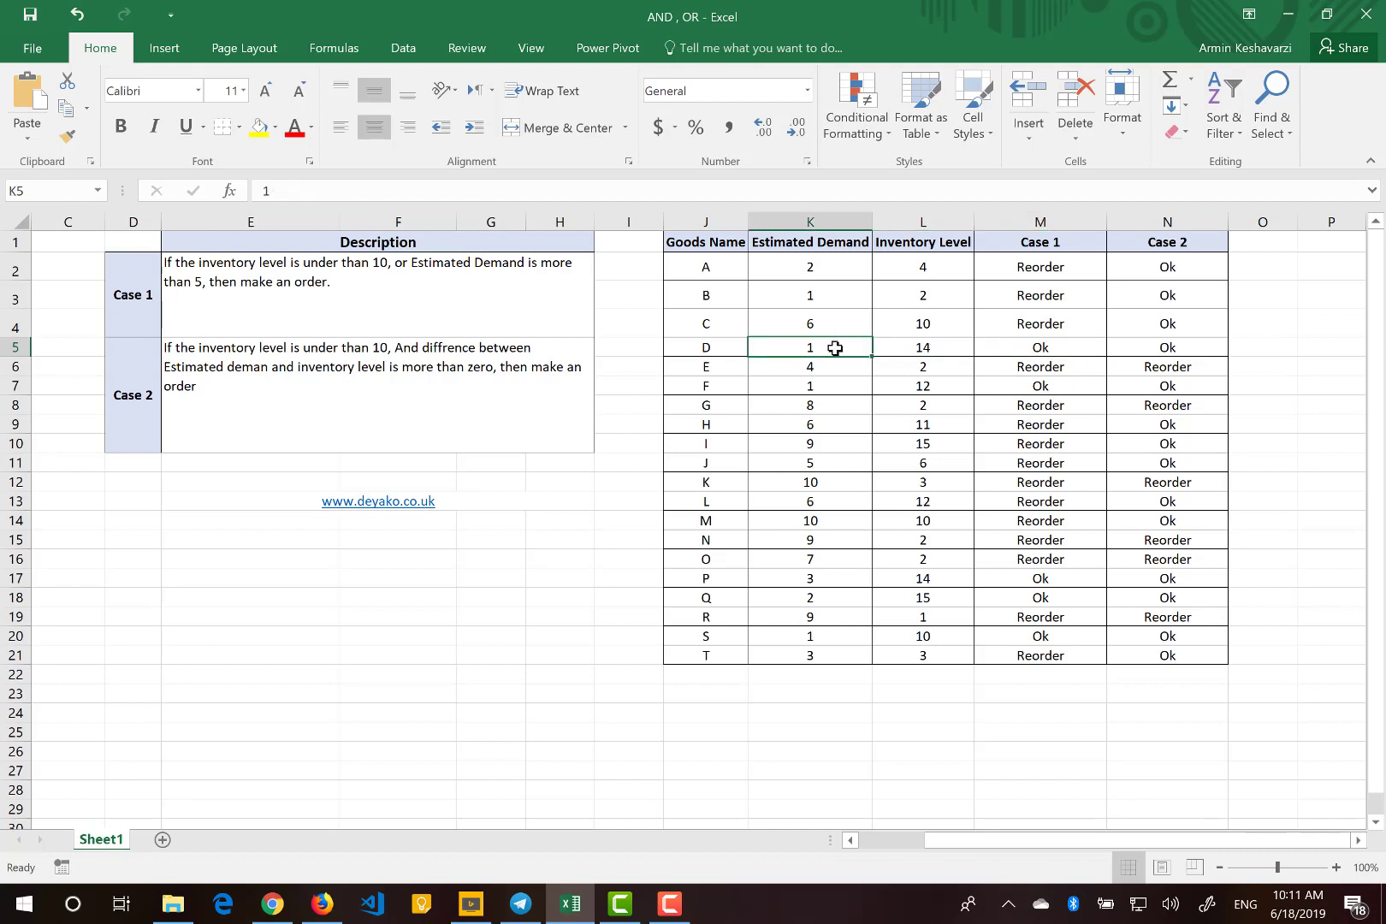
{"action": "left_click", "coordinate": [1023, 347]}
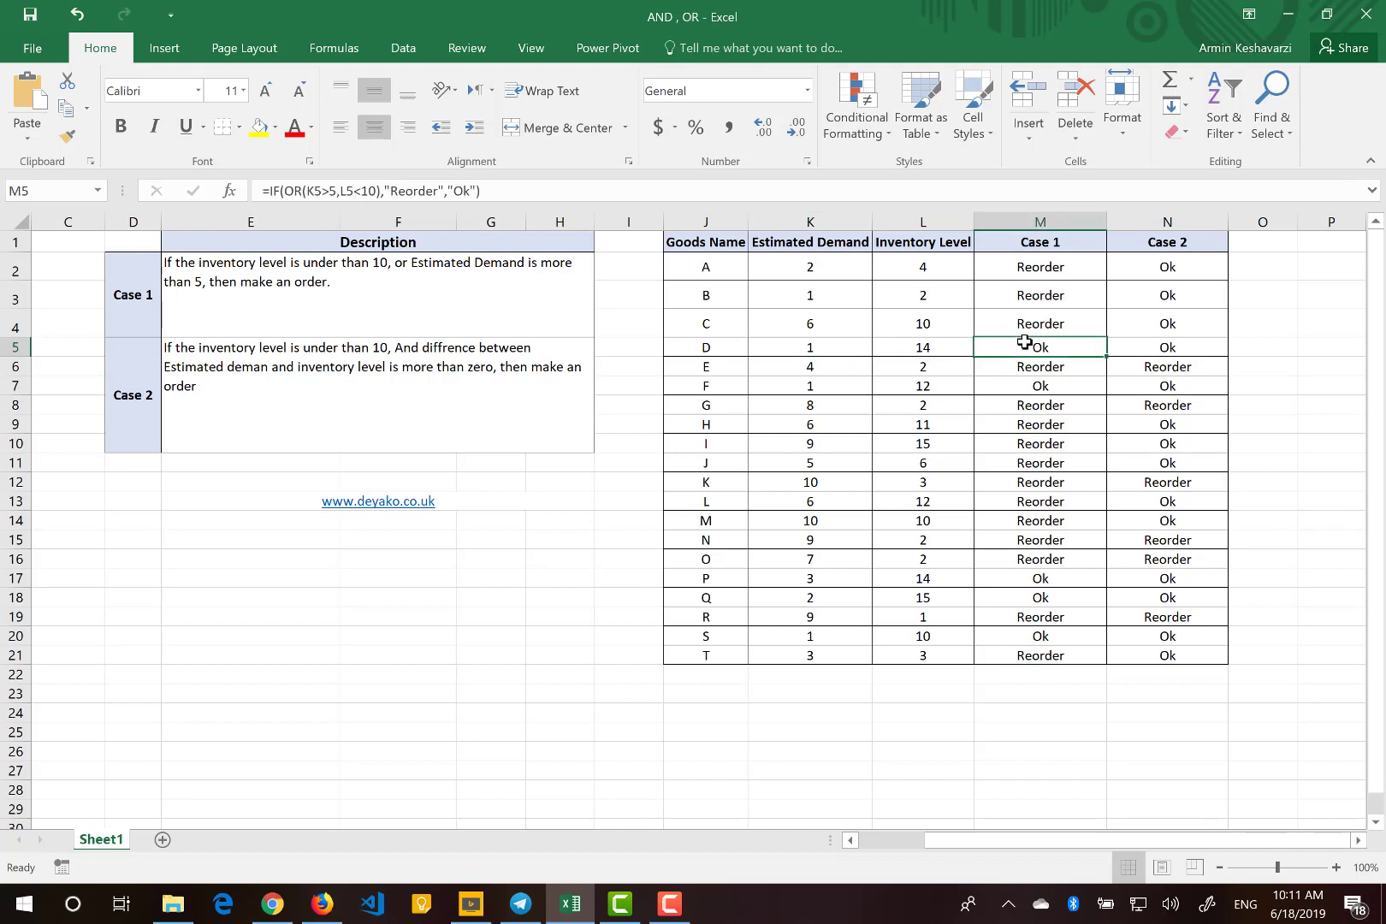
{"action": "left_click", "coordinate": [306, 191]}
{"action": "left_click_drag", "start_coordinate": [306, 190], "coordinate": [338, 193]}
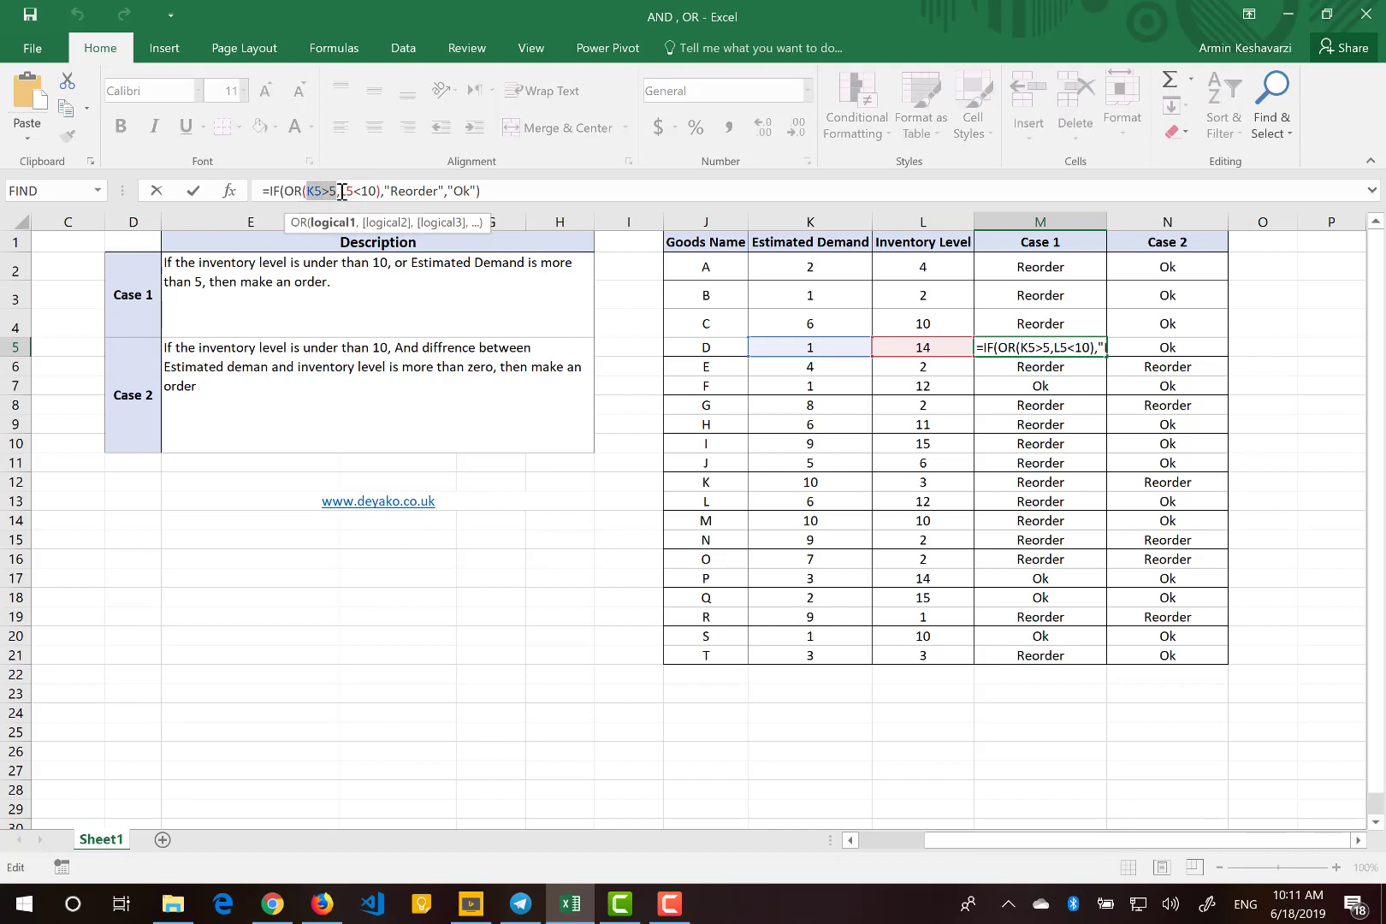
{"action": "left_click_drag", "start_coordinate": [341, 192], "coordinate": [377, 195]}
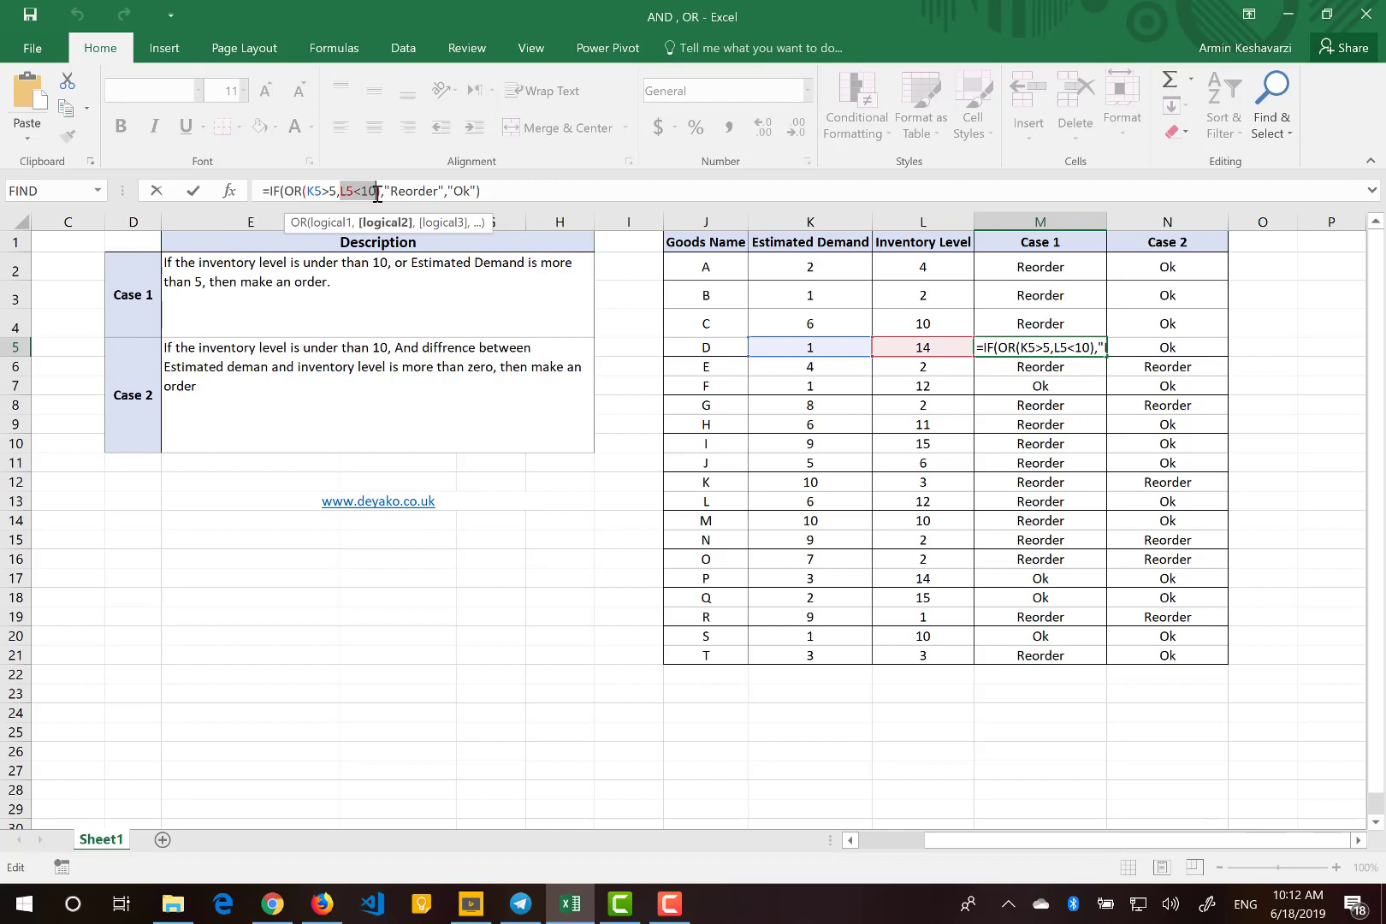
{"action": "left_click_drag", "start_coordinate": [378, 195], "coordinate": [284, 193]}
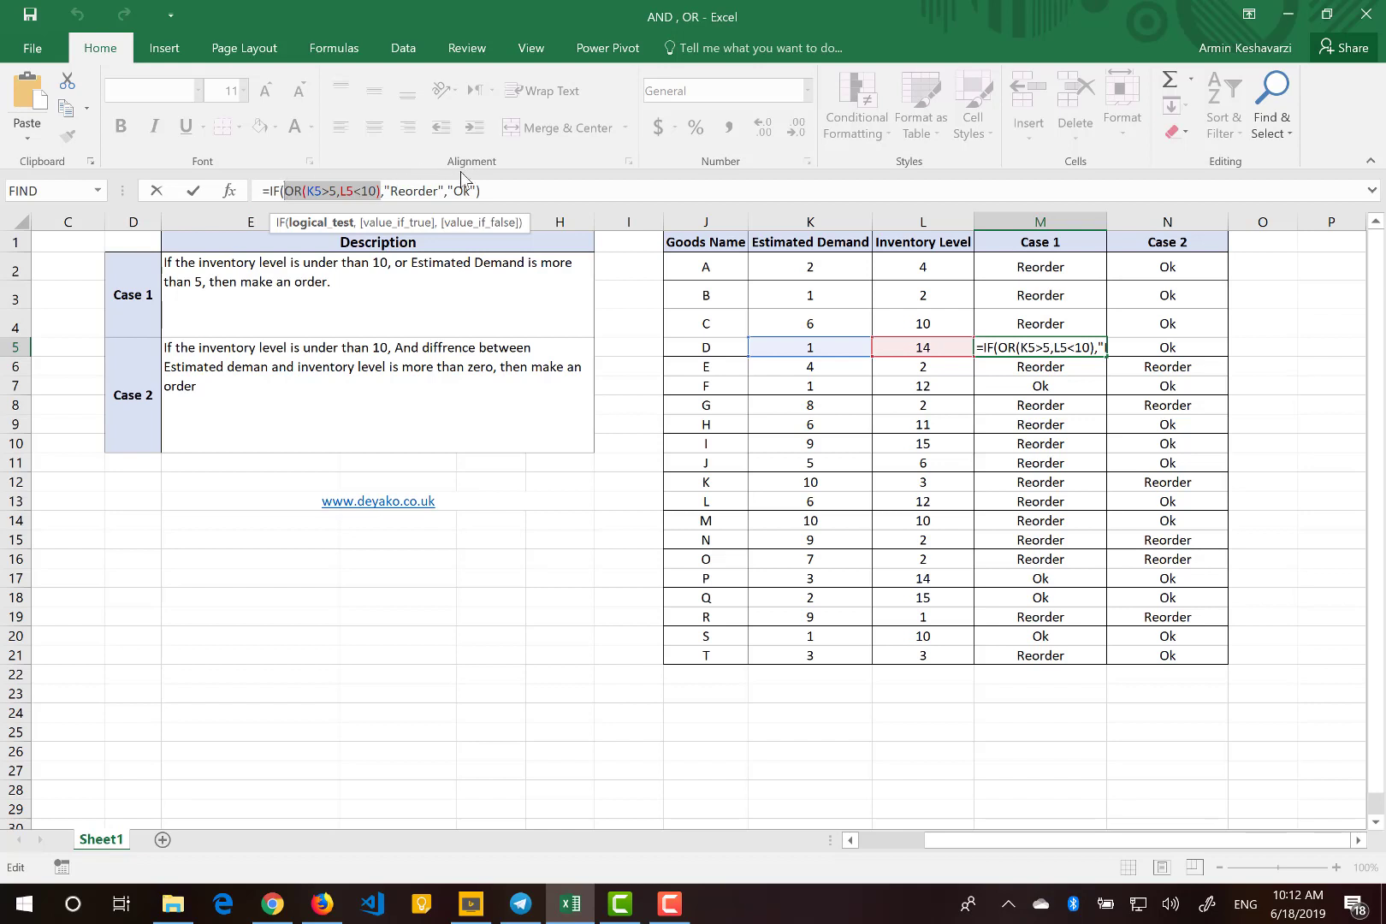
{"action": "left_click_drag", "start_coordinate": [449, 189], "coordinate": [485, 186]}
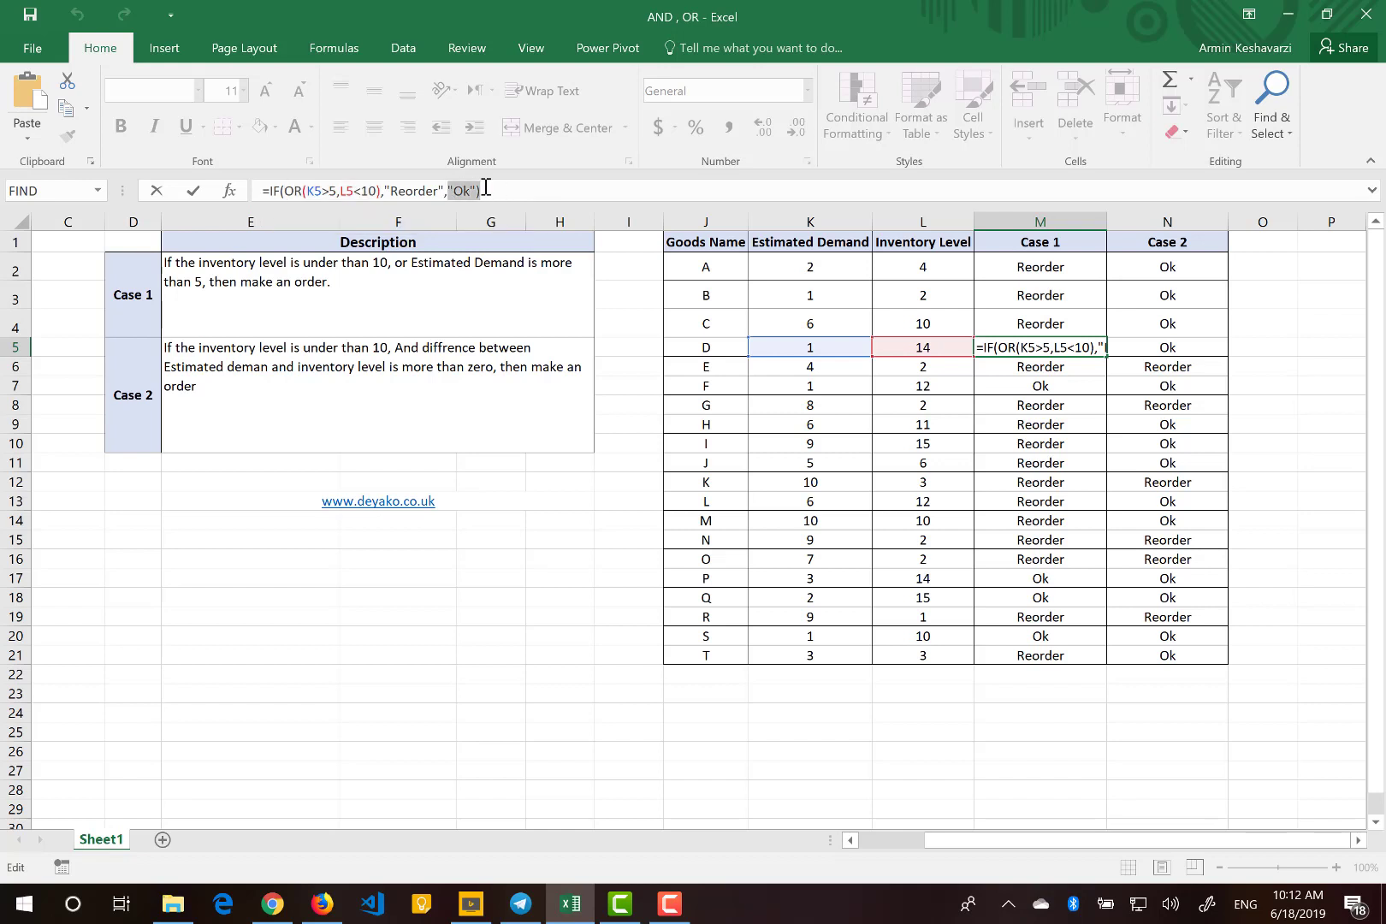
{"action": "key", "text": "Return"}
Review the Case 2 reorder rule against goods A's inventory level and estimated demand
{"action": "left_click", "coordinate": [235, 381]}
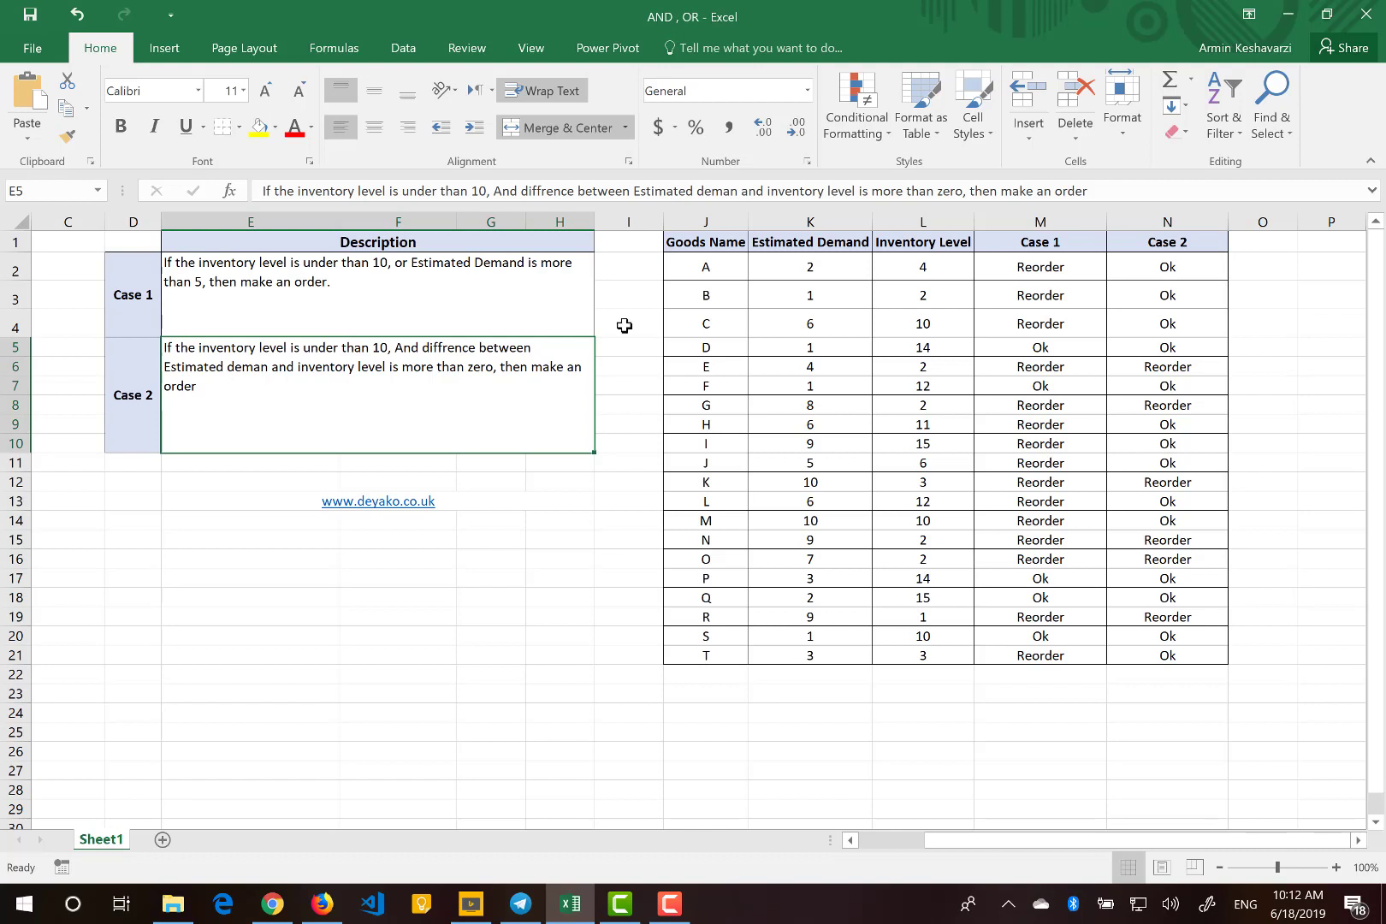
{"action": "left_click", "coordinate": [885, 280]}
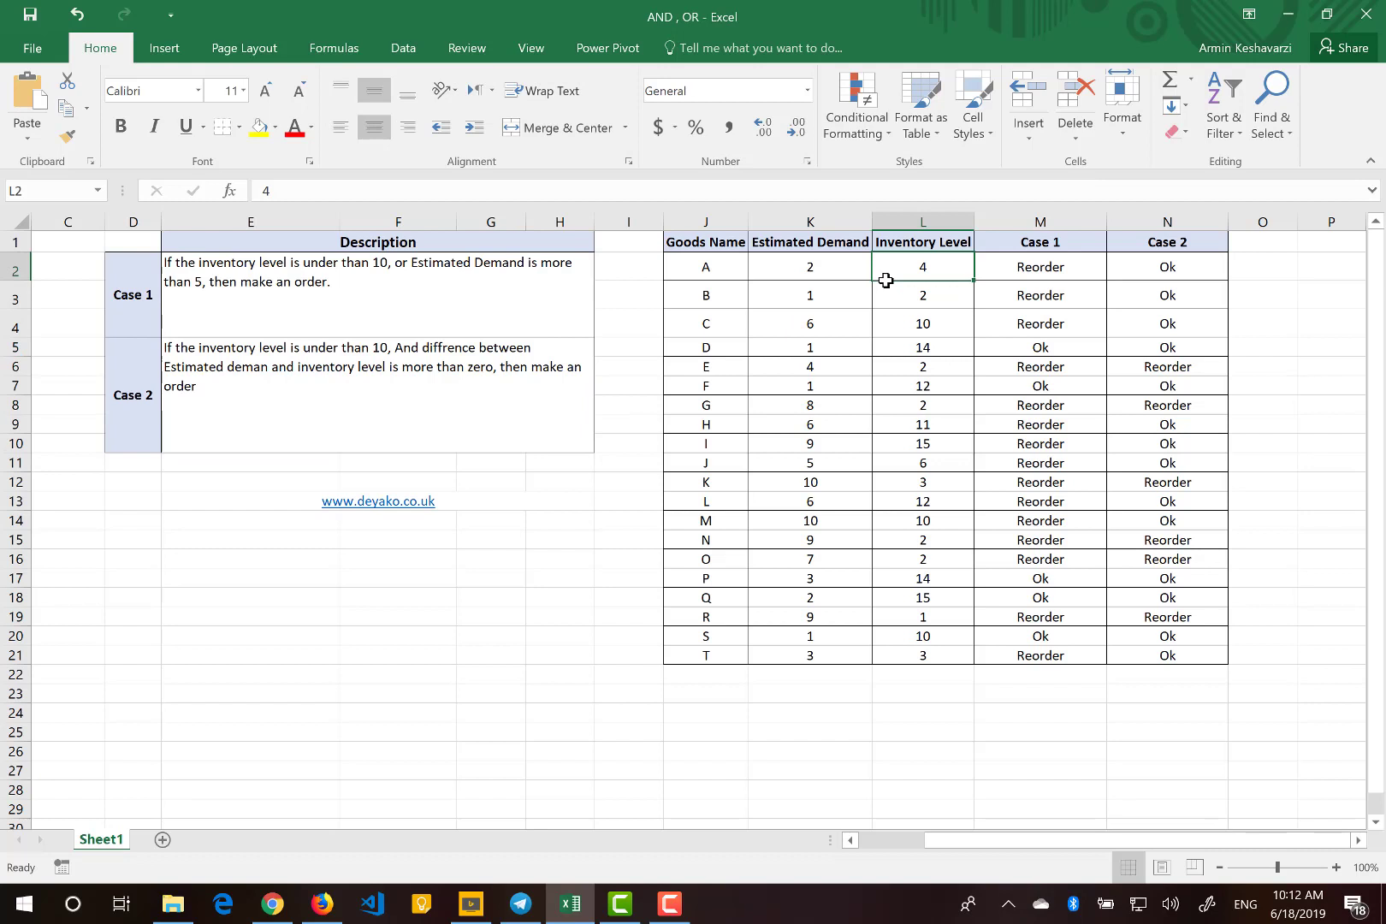
{"action": "left_click_drag", "start_coordinate": [836, 272], "coordinate": [899, 268]}
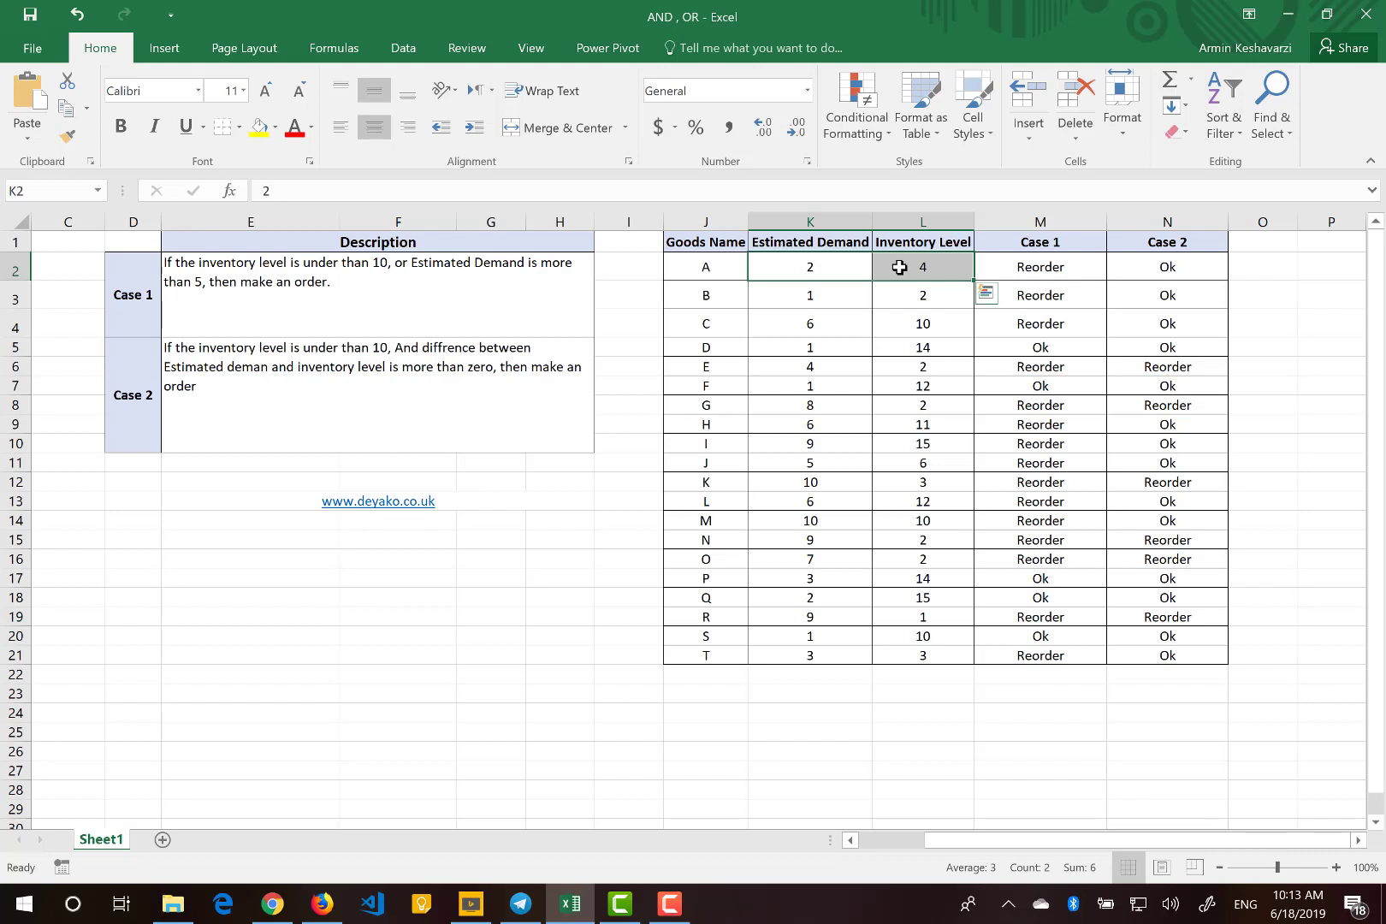
Examine the Case 2 IF formula in N2, checking each AND condition against goods A's demand and inventory level
{"action": "left_click", "coordinate": [1178, 266]}
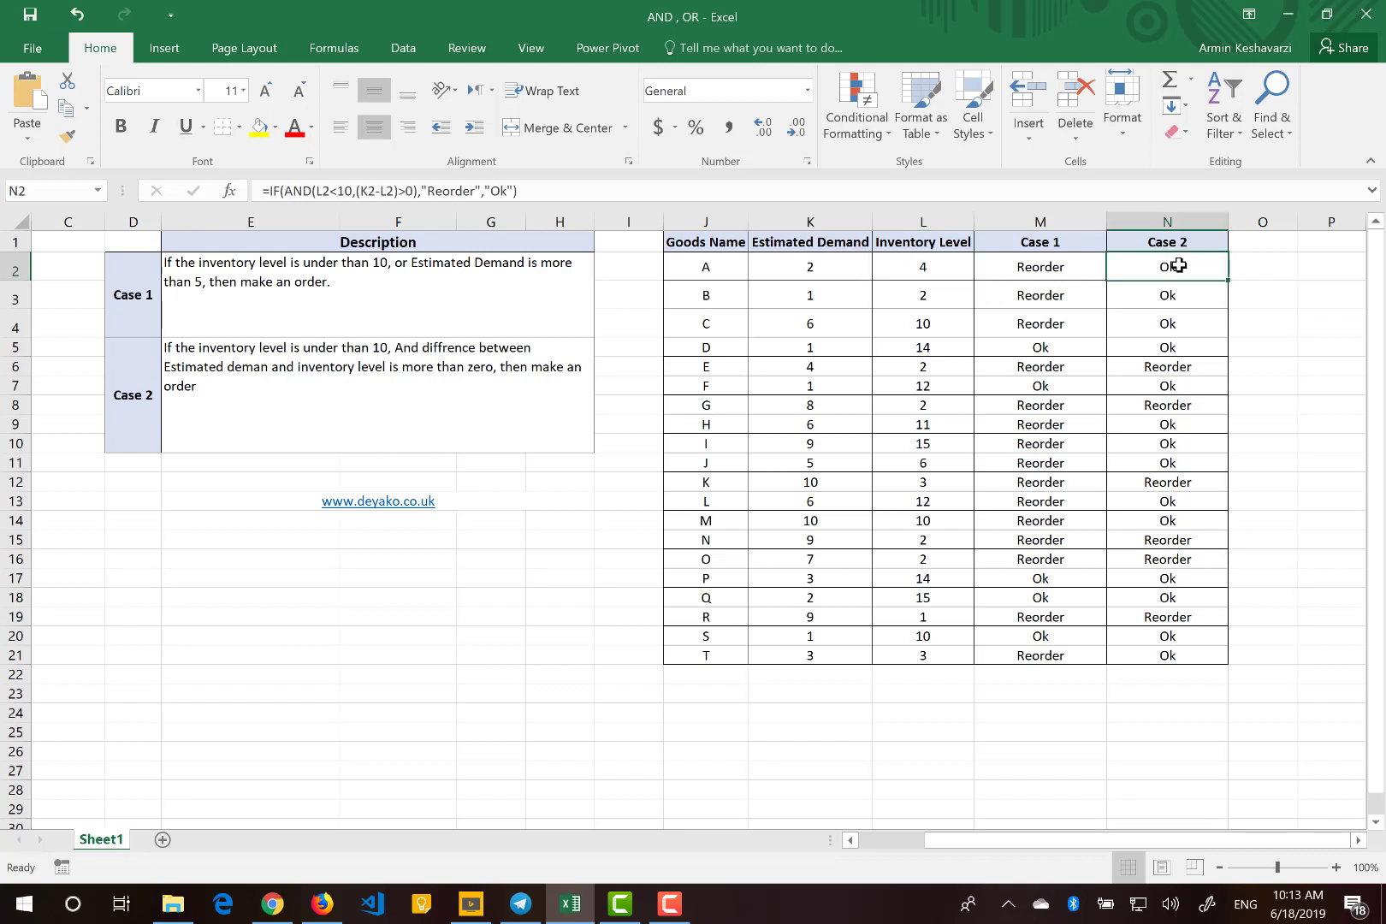
{"action": "left_click", "coordinate": [286, 190]}
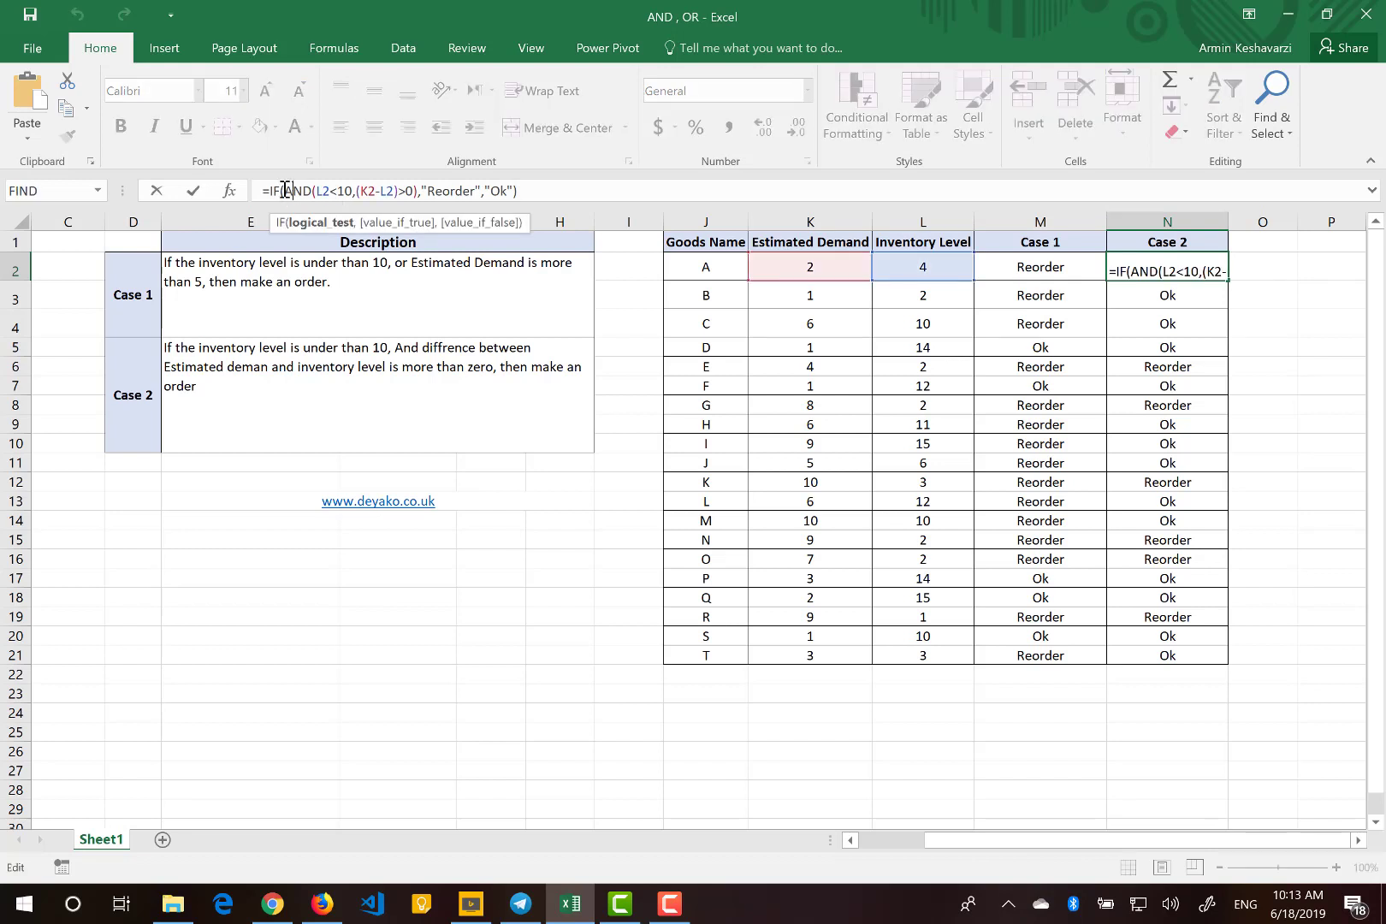
{"action": "left_click_drag", "start_coordinate": [286, 190], "coordinate": [420, 191]}
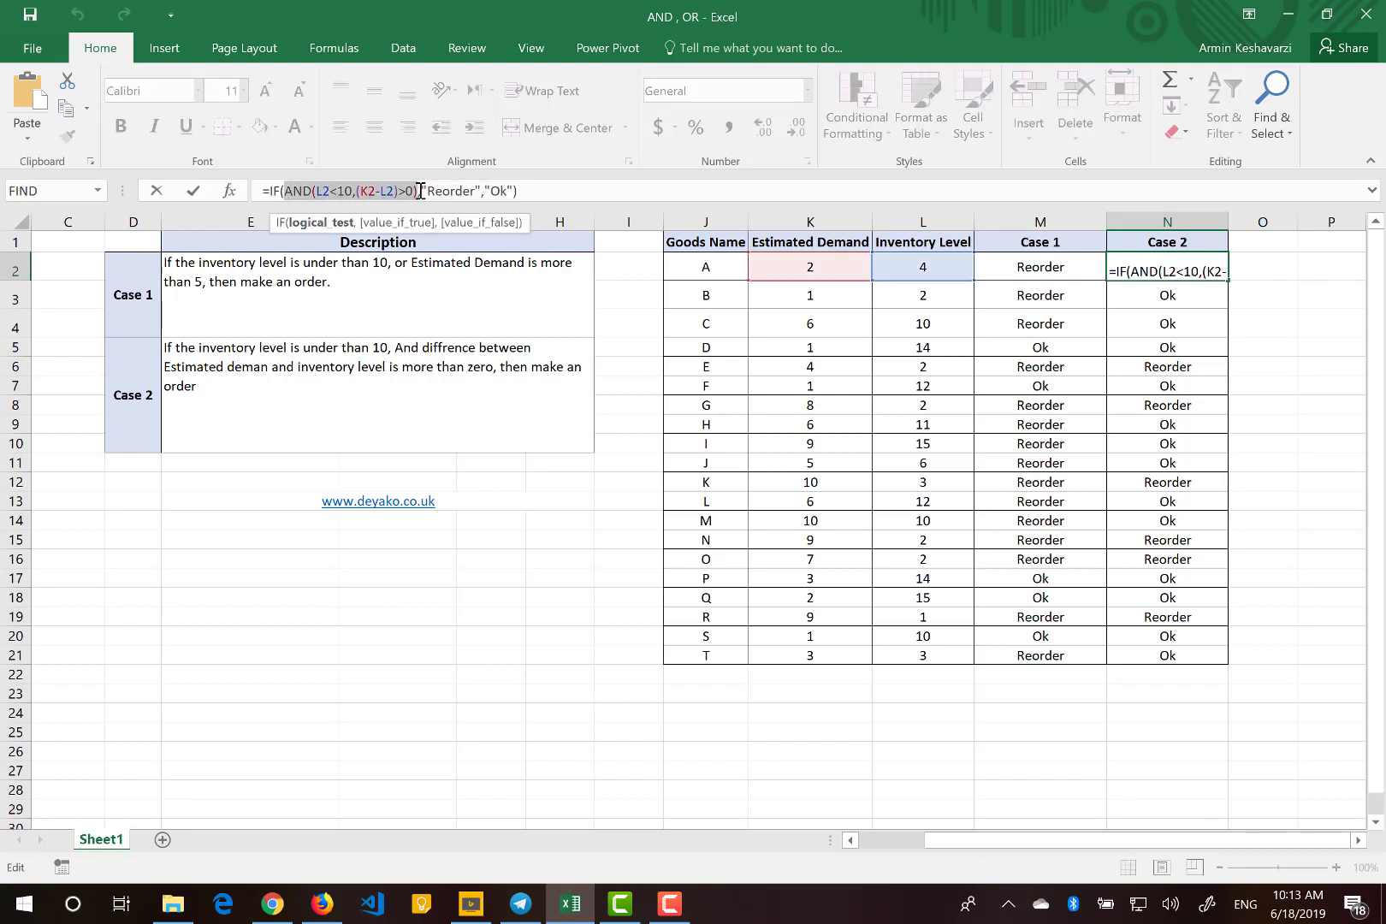
{"action": "left_click", "coordinate": [315, 190]}
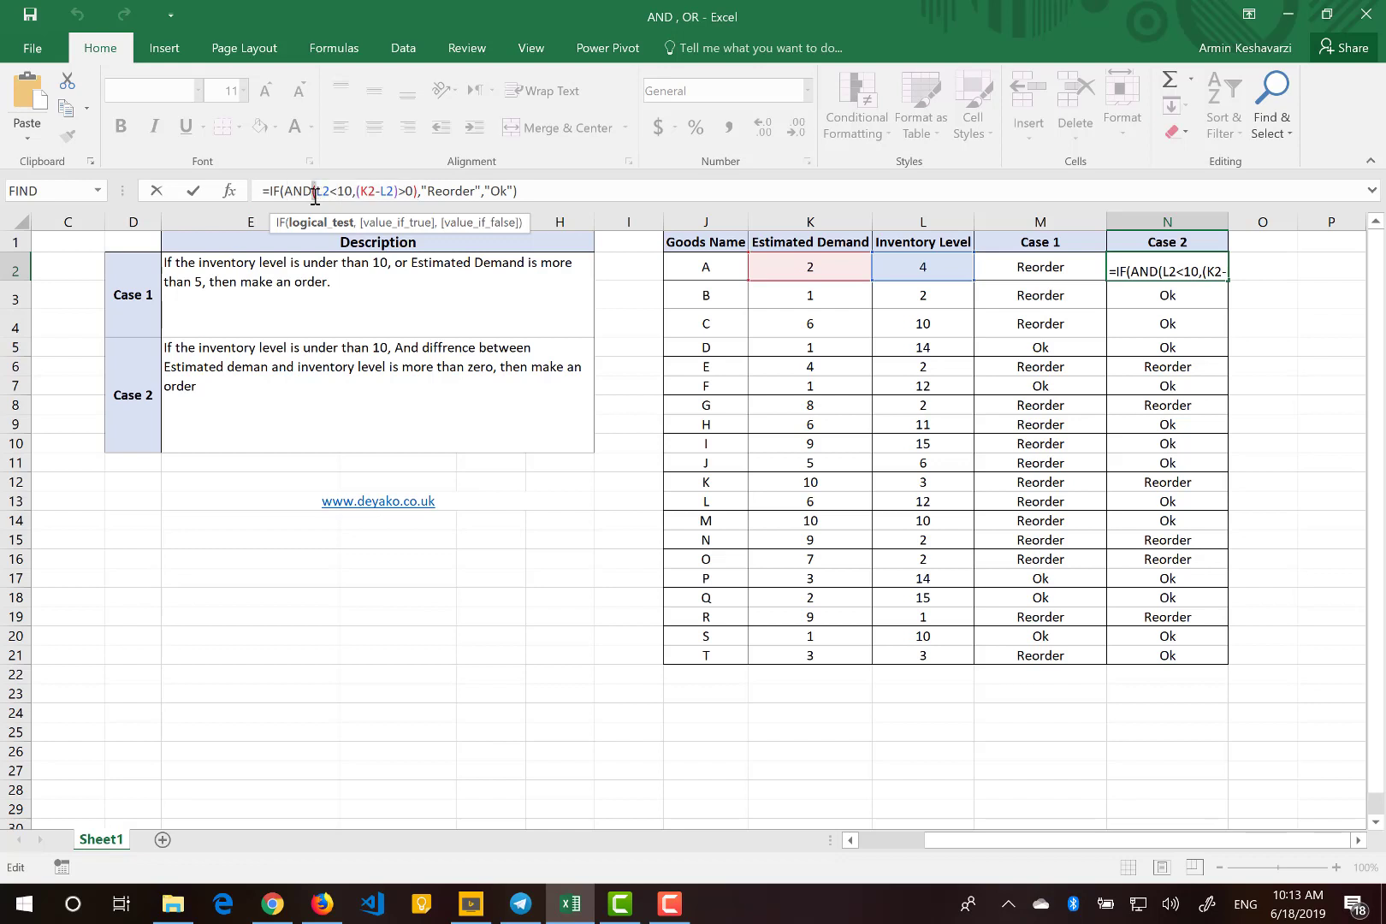
{"action": "left_click_drag", "start_coordinate": [315, 194], "coordinate": [414, 193]}
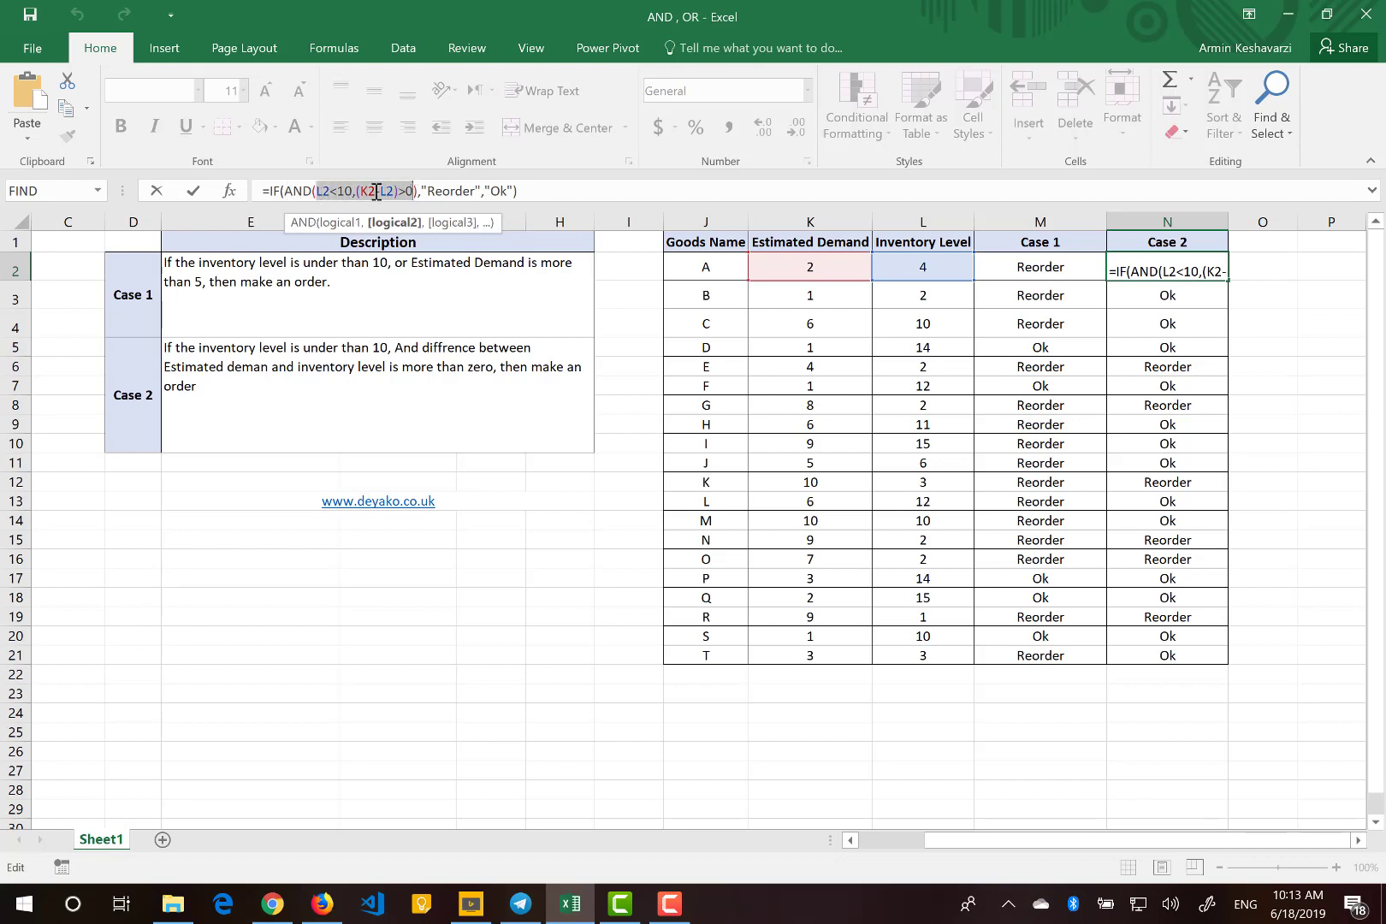
{"action": "left_click_drag", "start_coordinate": [351, 192], "coordinate": [315, 192]}
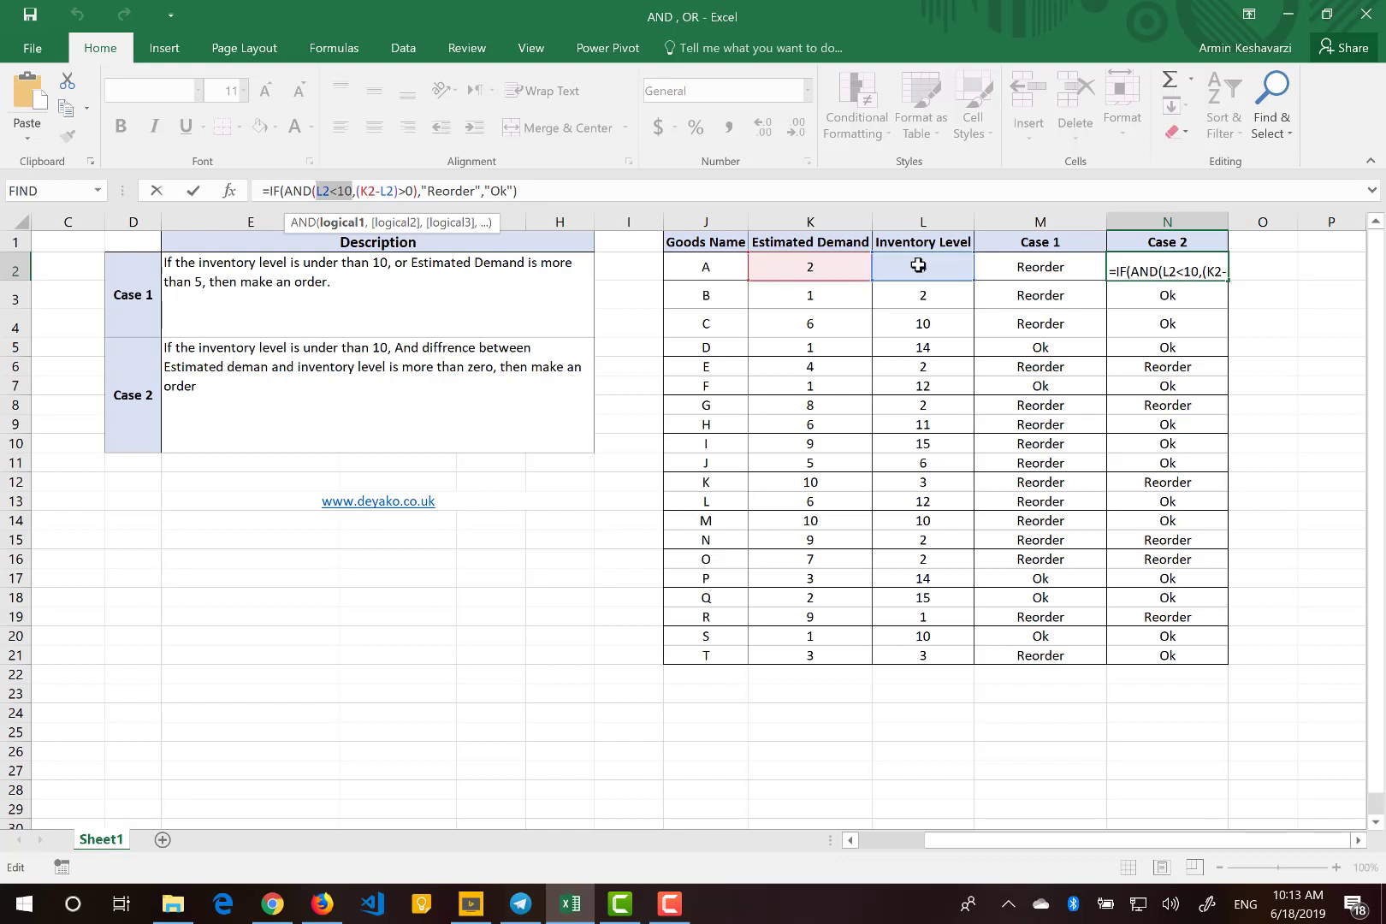
{"action": "left_click_drag", "start_coordinate": [405, 190], "coordinate": [366, 194]}
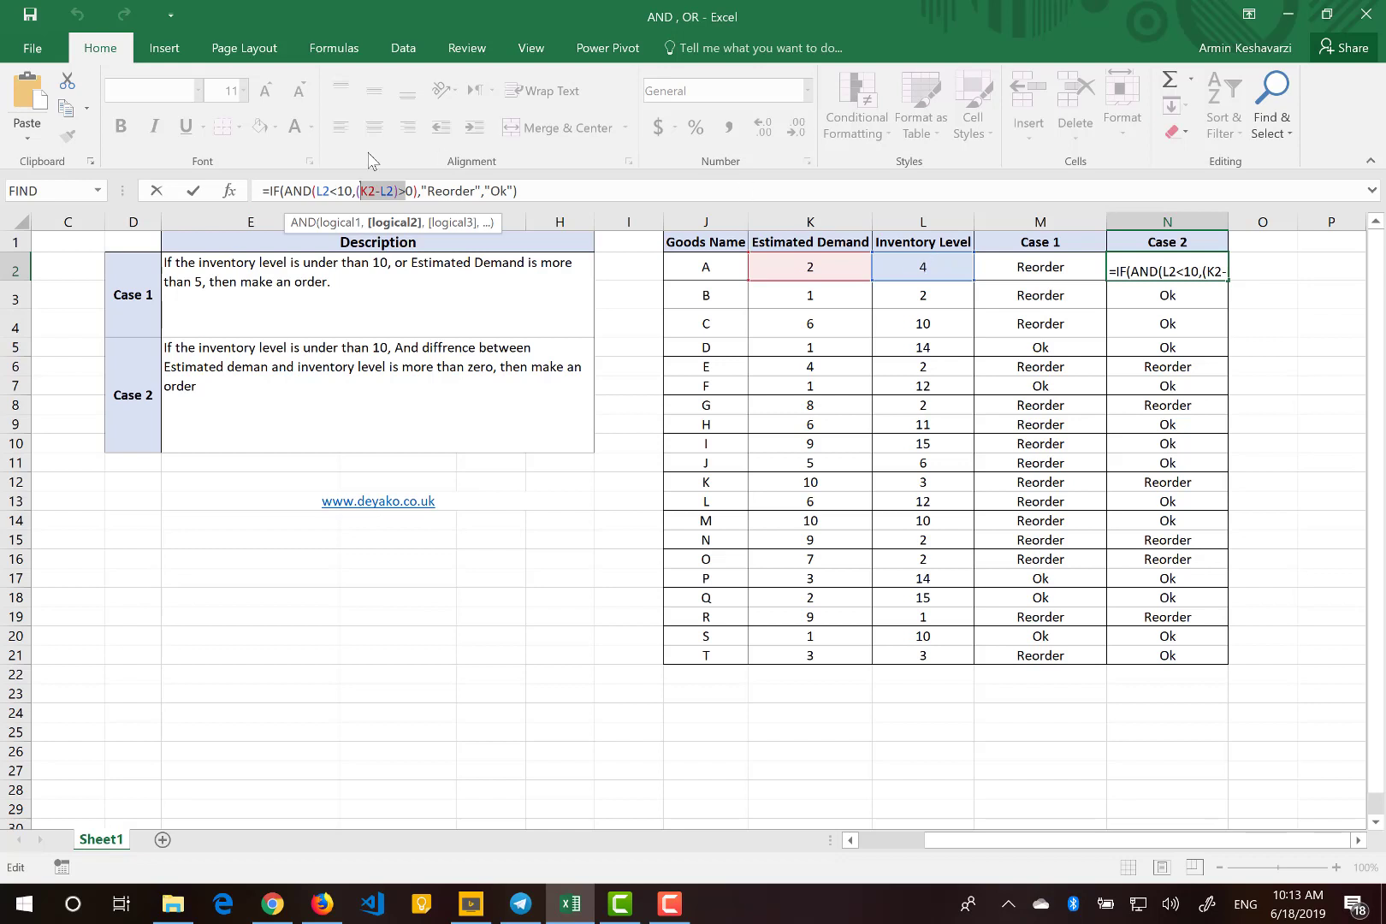
{"action": "left_click_drag", "start_coordinate": [354, 191], "coordinate": [416, 193]}
{"action": "left_click_drag", "start_coordinate": [284, 191], "coordinate": [419, 192]}
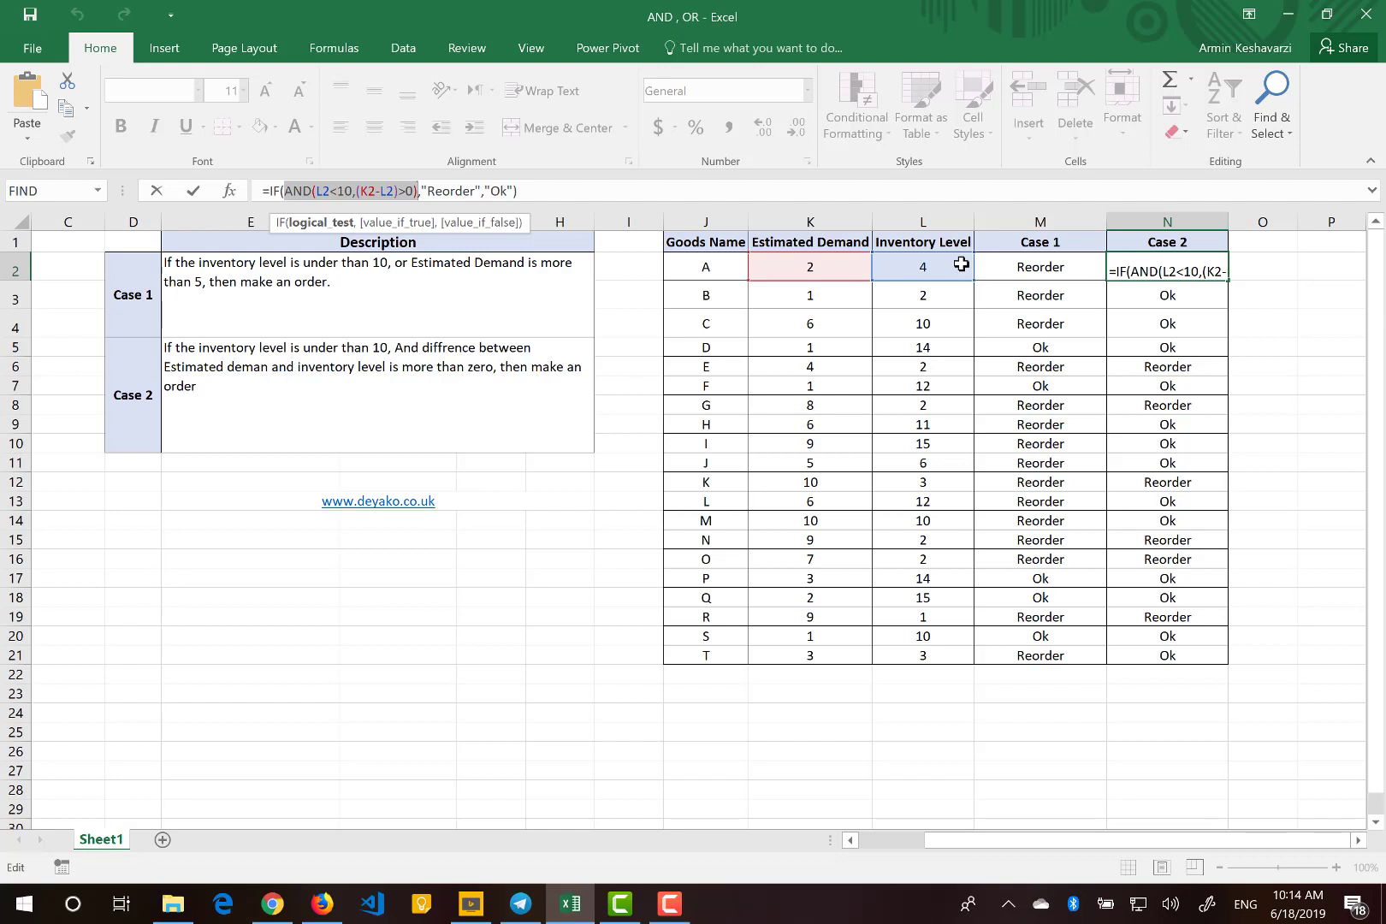
{"action": "key", "text": "Return"}
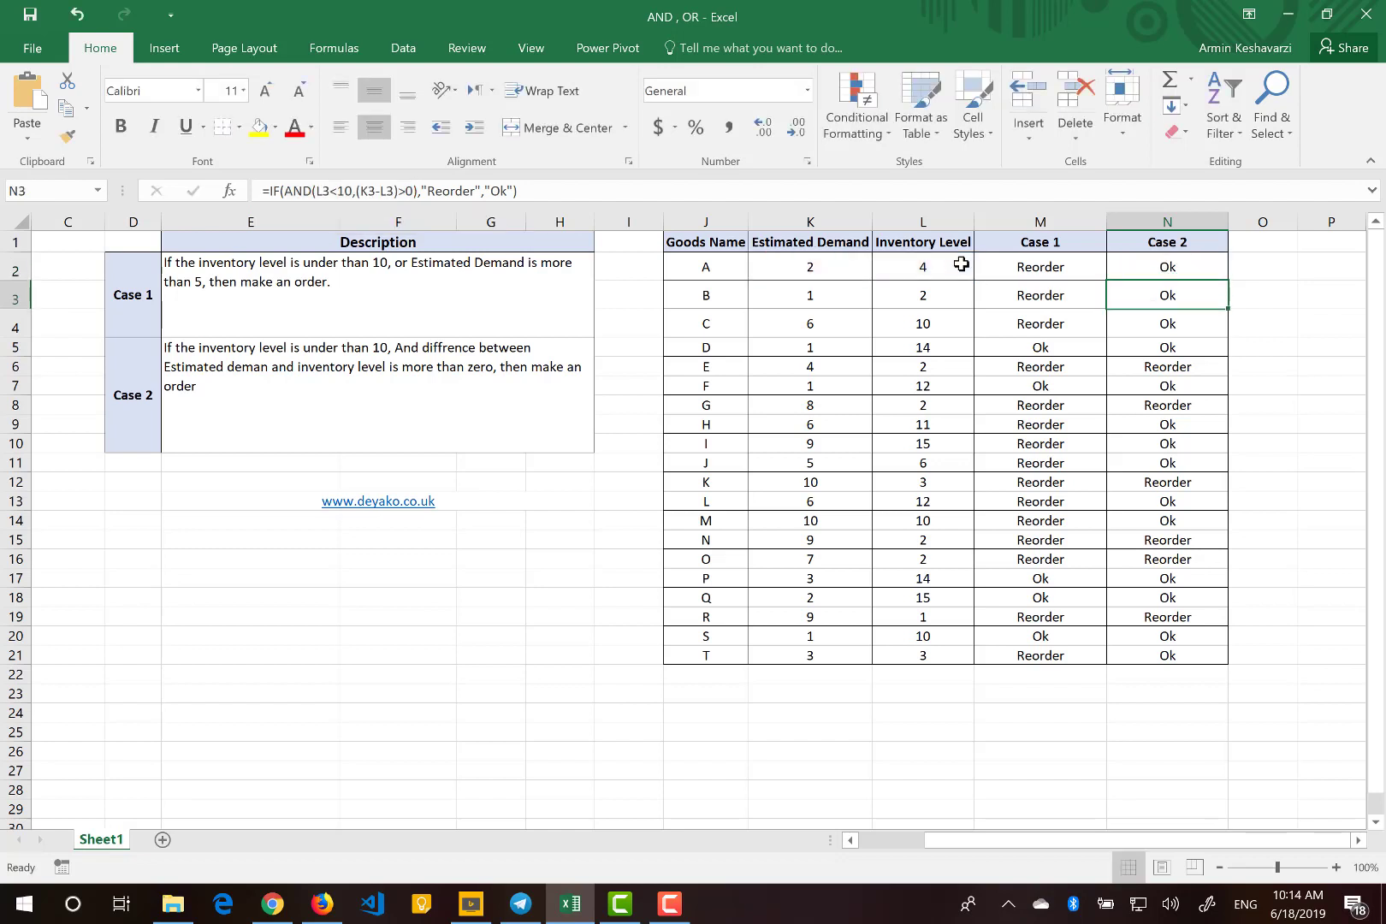
Check the Case 2 formula in N6 for goods E, reviewing both AND conditions and the value returned if true
{"action": "left_click", "coordinate": [1164, 372]}
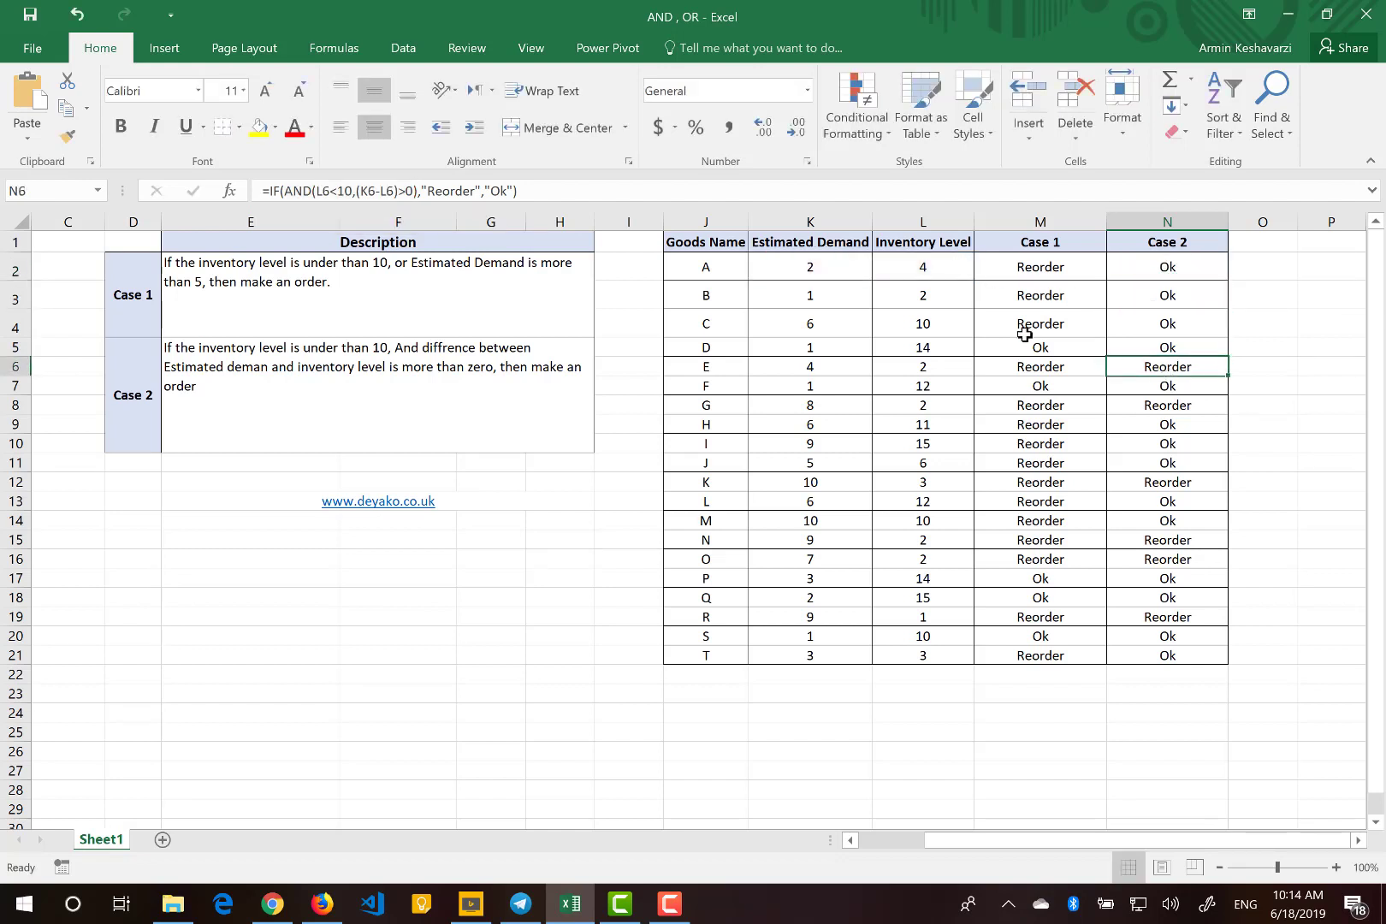
{"action": "left_click", "coordinate": [339, 192]}
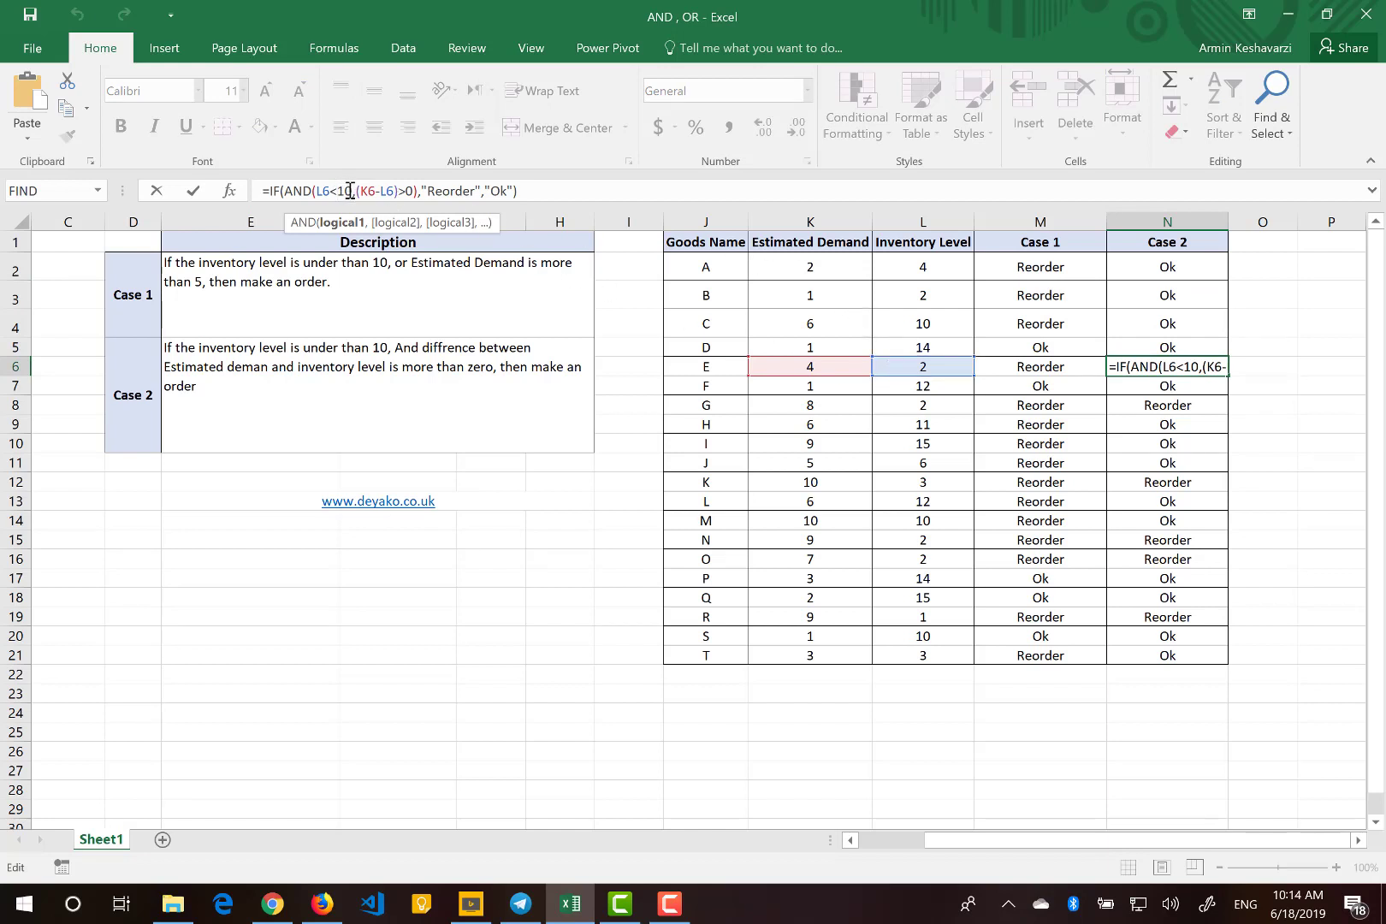
{"action": "left_click_drag", "start_coordinate": [332, 191], "coordinate": [406, 190]}
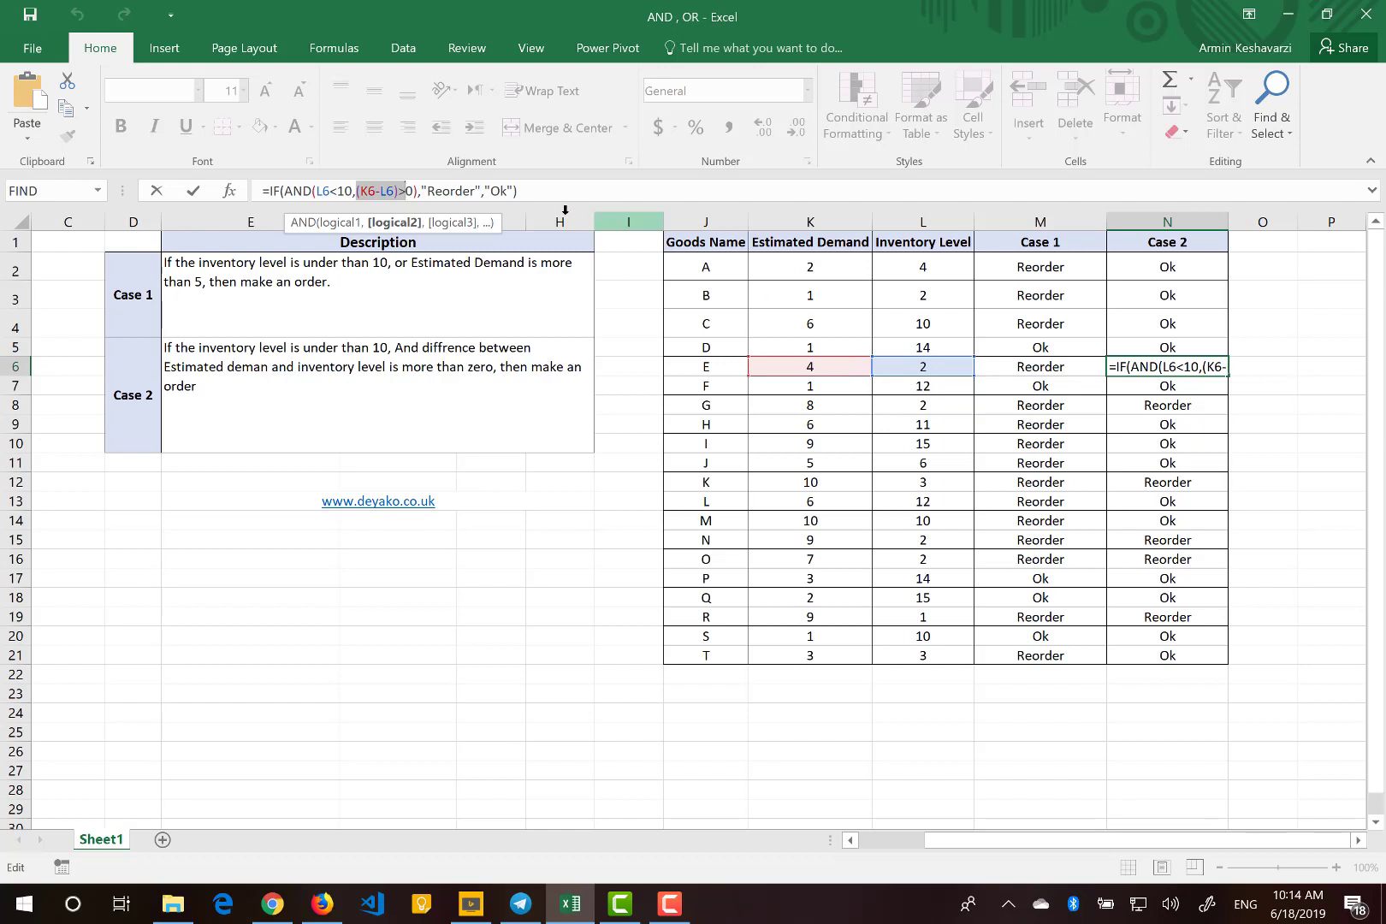
{"action": "mouse_move", "coordinate": [411, 191]}
{"action": "left_mouse_down"}
{"action": "mouse_move", "coordinate": [292, 191]}
{"action": "mouse_move", "coordinate": [420, 195]}
{"action": "left_mouse_up"}
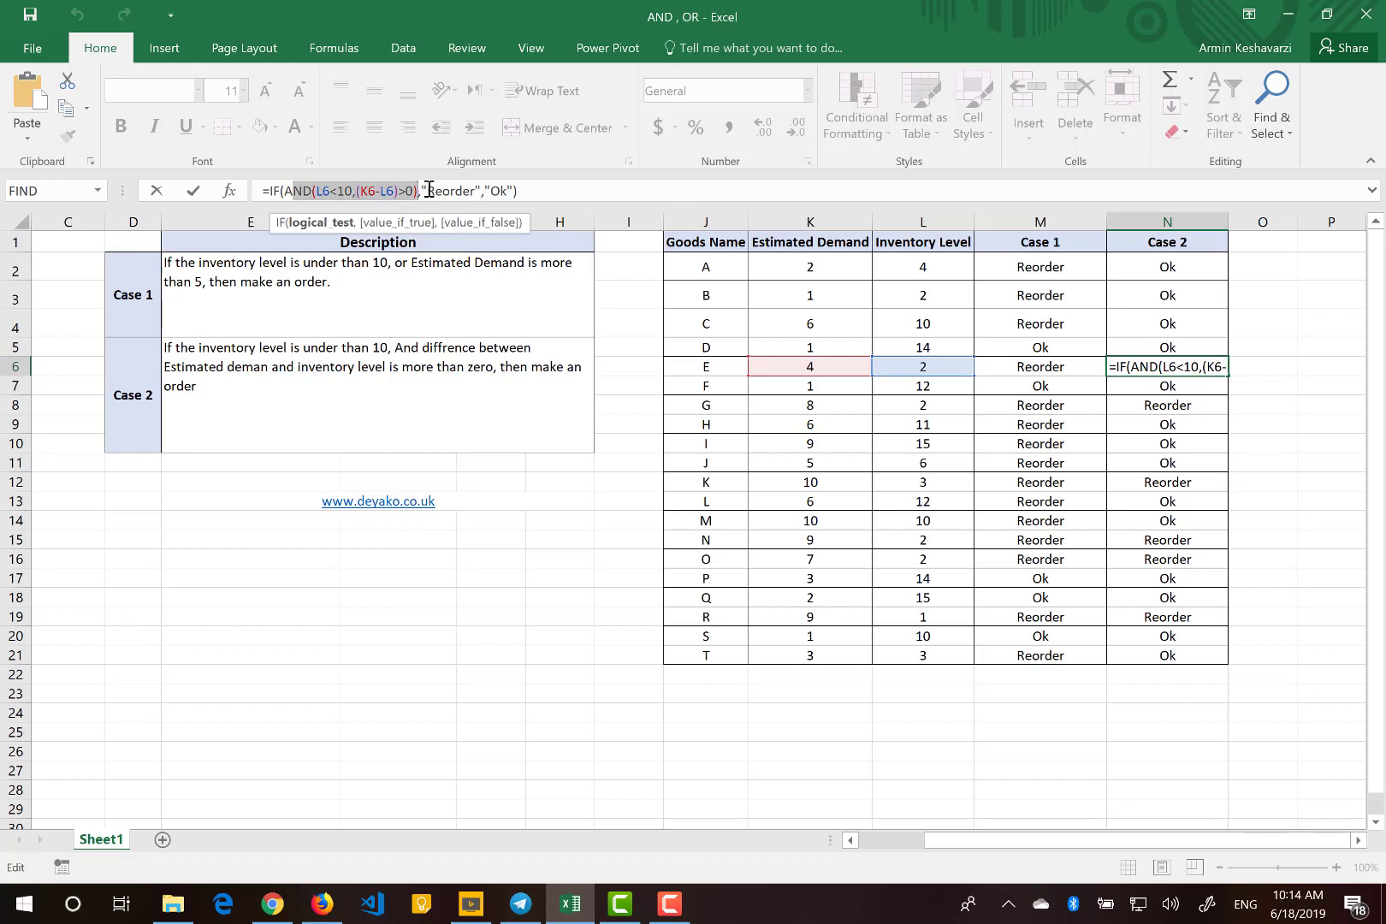
{"action": "left_click_drag", "start_coordinate": [427, 190], "coordinate": [479, 194]}
{"action": "key", "text": "Return"}
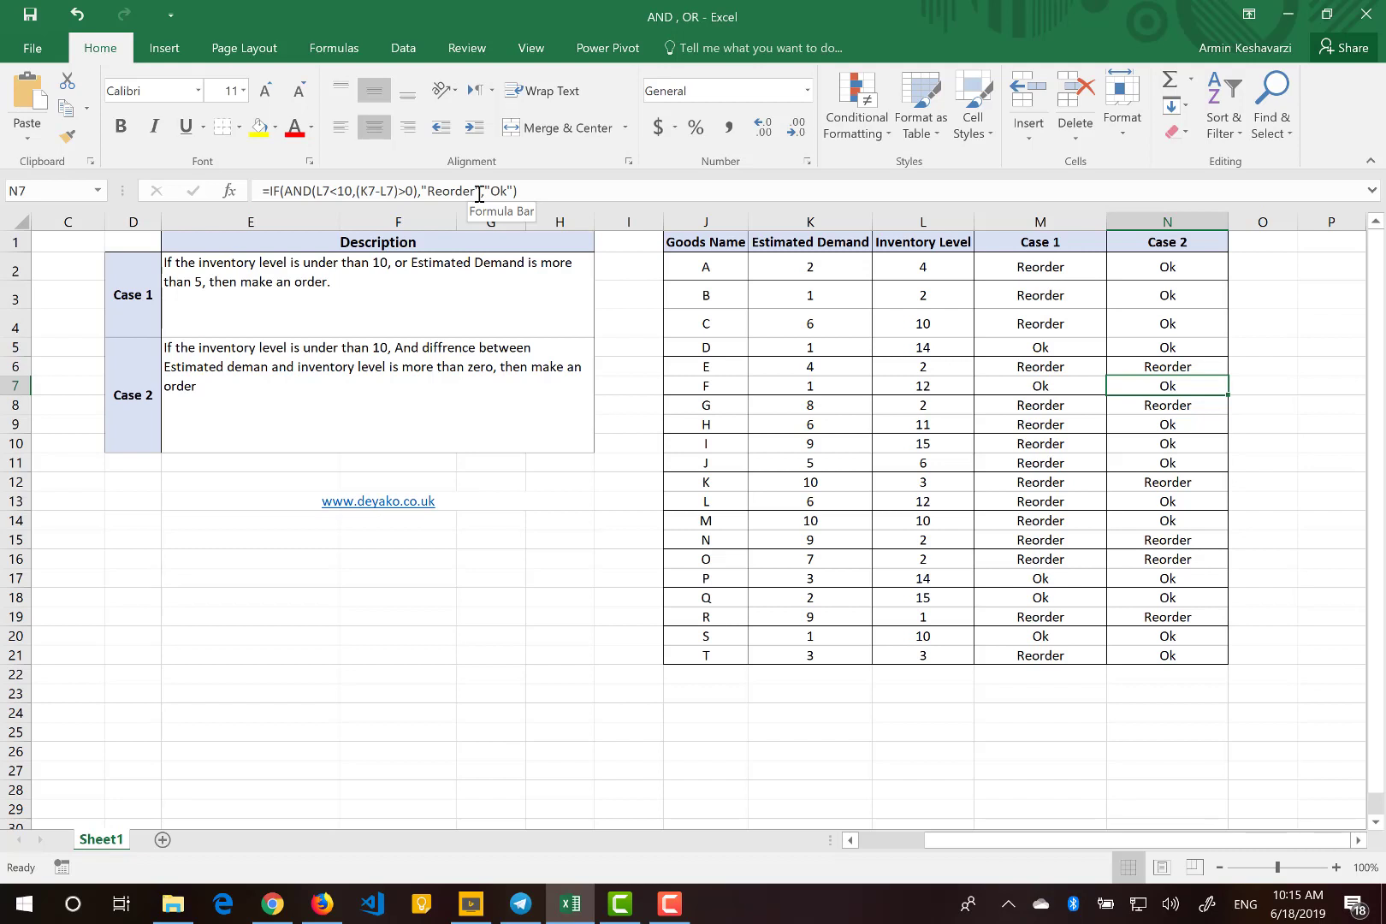
Revisit how the AND function is nested inside the IF formula in N2
{"action": "left_click", "coordinate": [1183, 266]}
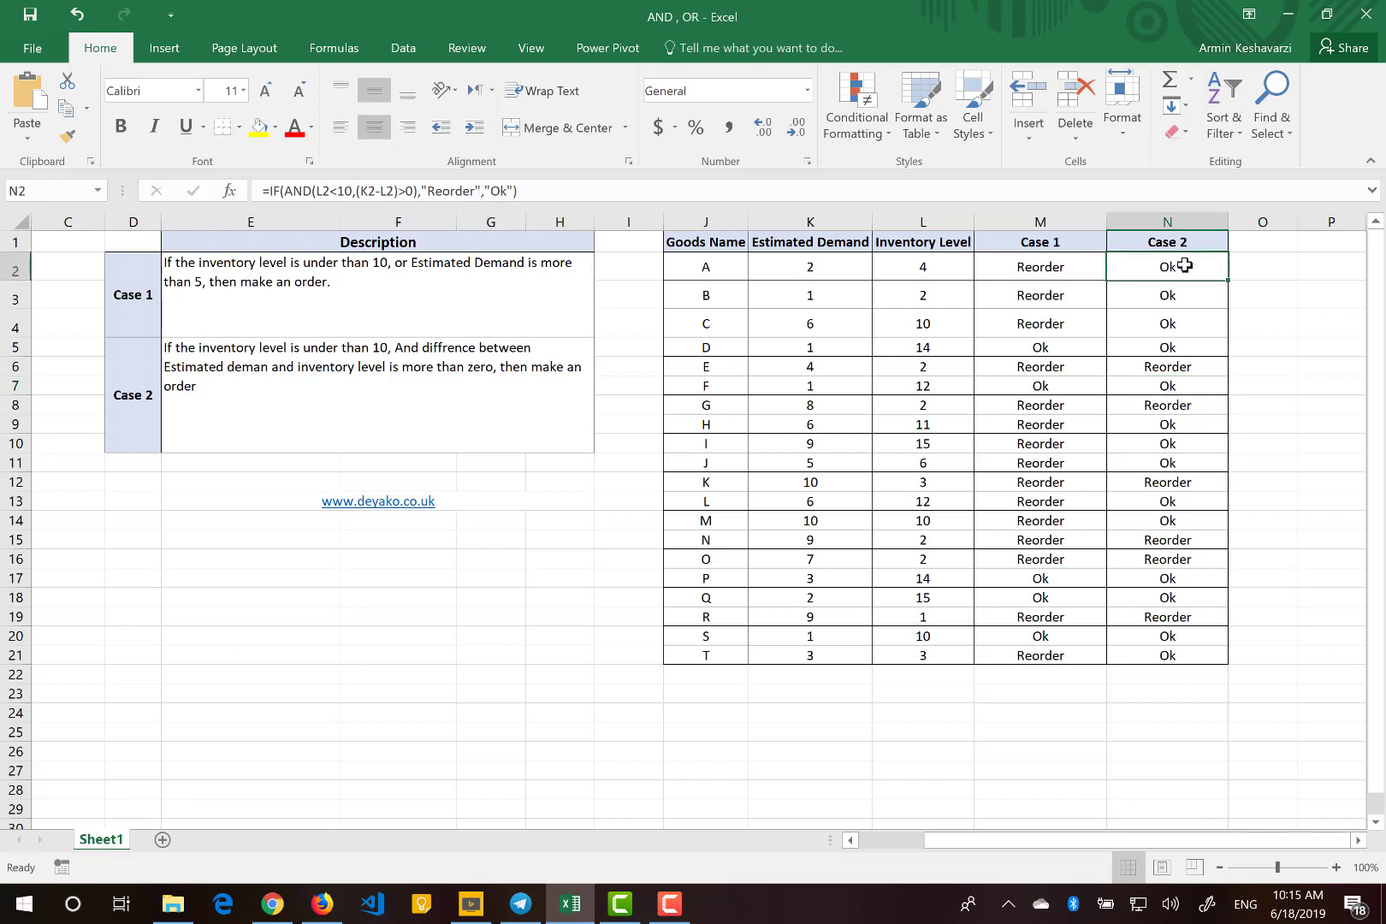
{"action": "left_click", "coordinate": [286, 189]}
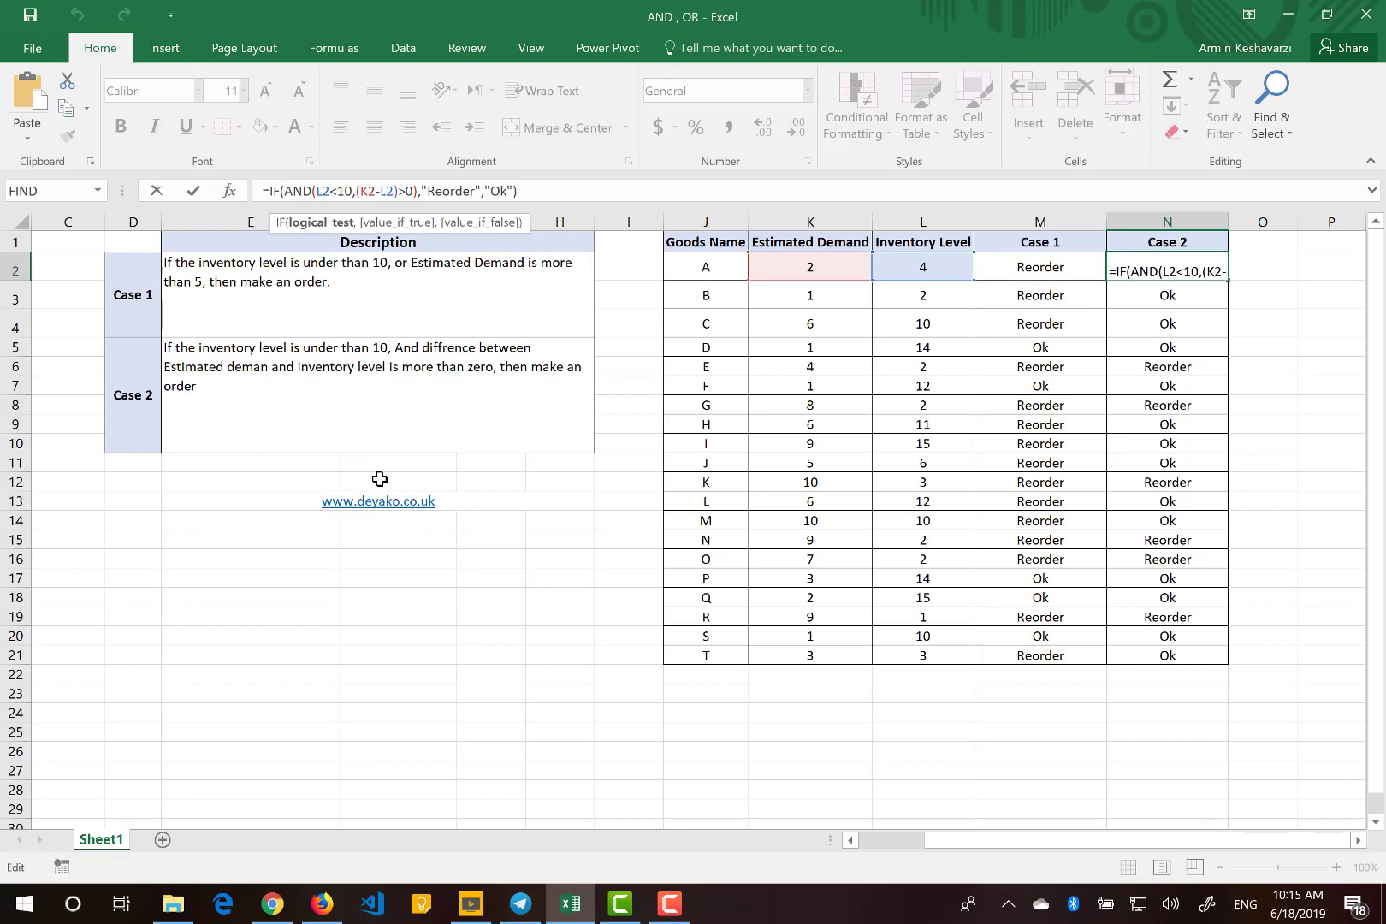
{"action": "double_click", "coordinate": [269, 189]}
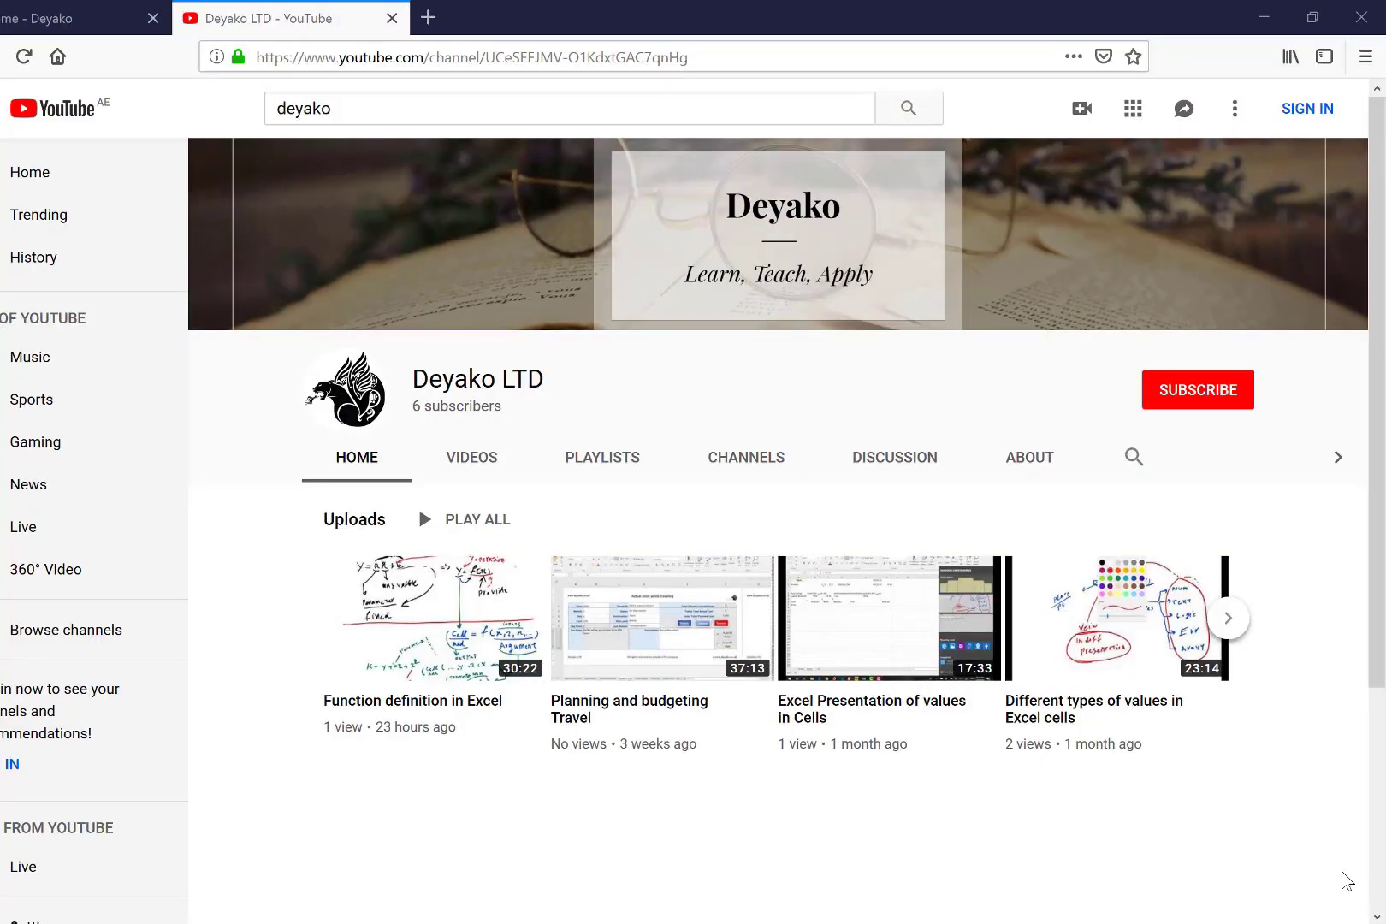
Switch to the Deyako website in the browser and view its software categories and New In products
{"action": "key", "text": "ctrl+Tab"}
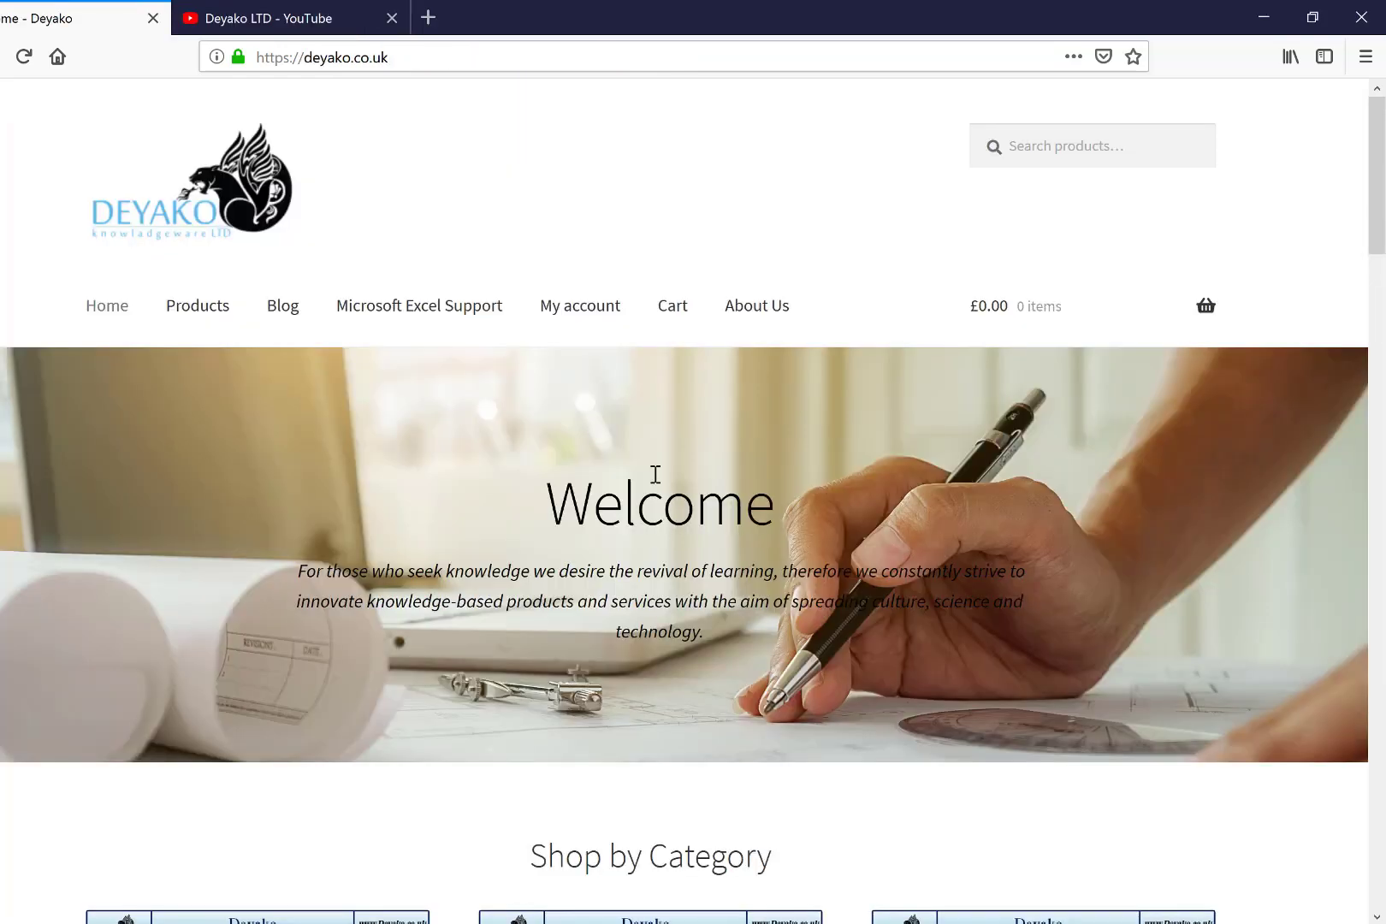
{"action": "scroll", "coordinate": [656, 474], "scroll_direction": "down", "scroll_amount": 15}
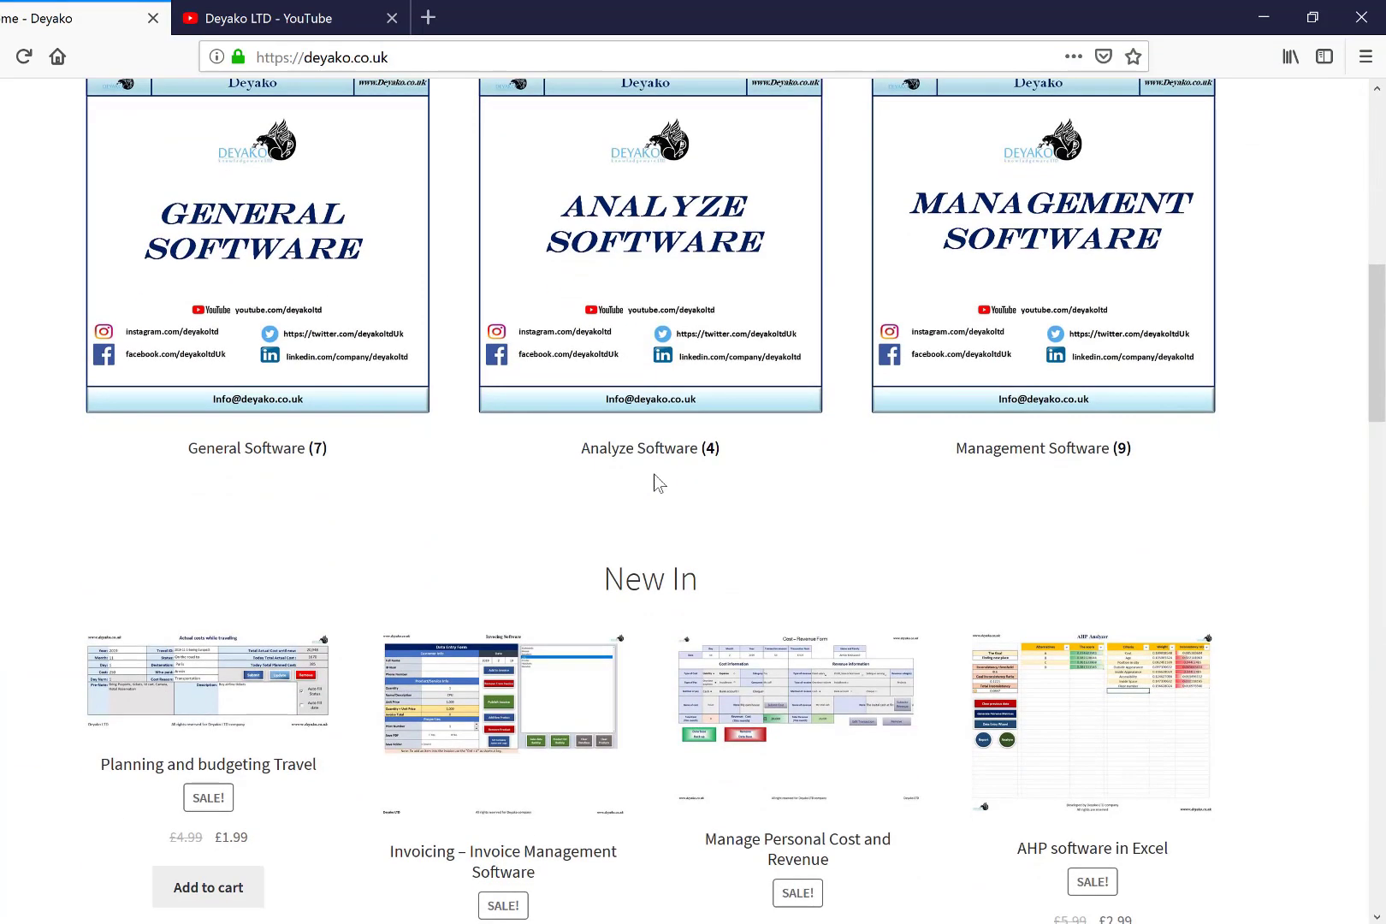